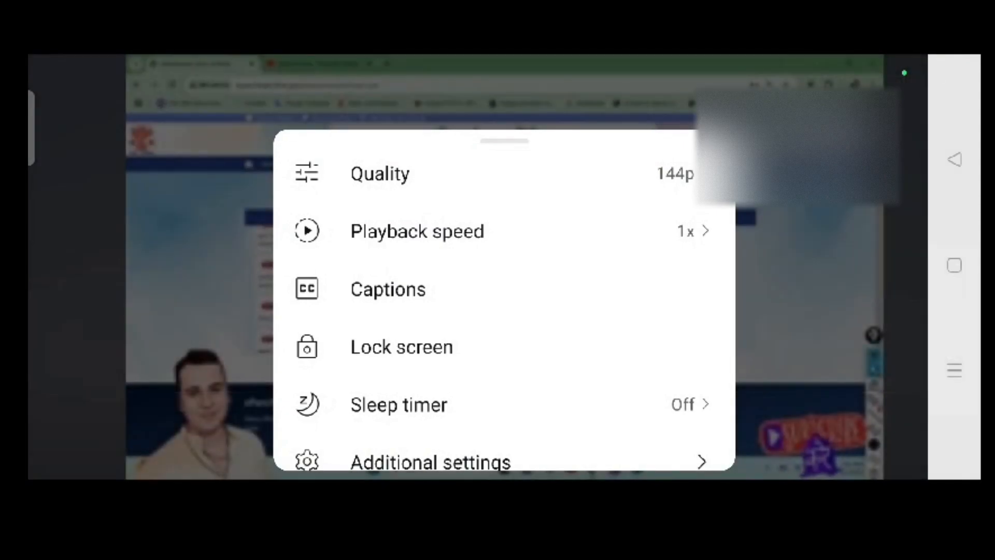
Set the playback quality of the Labour Payment module video on the phone to Higher picture quality
click(883, 247)
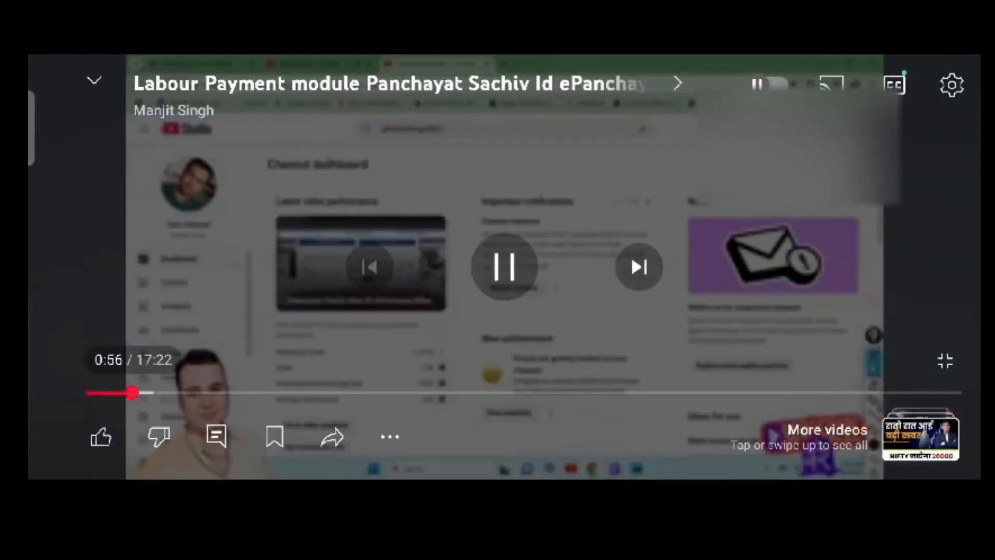
mouse_move(952, 87)
mouse_down()
mouse_move(921, 124)
mouse_move(949, 101)
mouse_up()
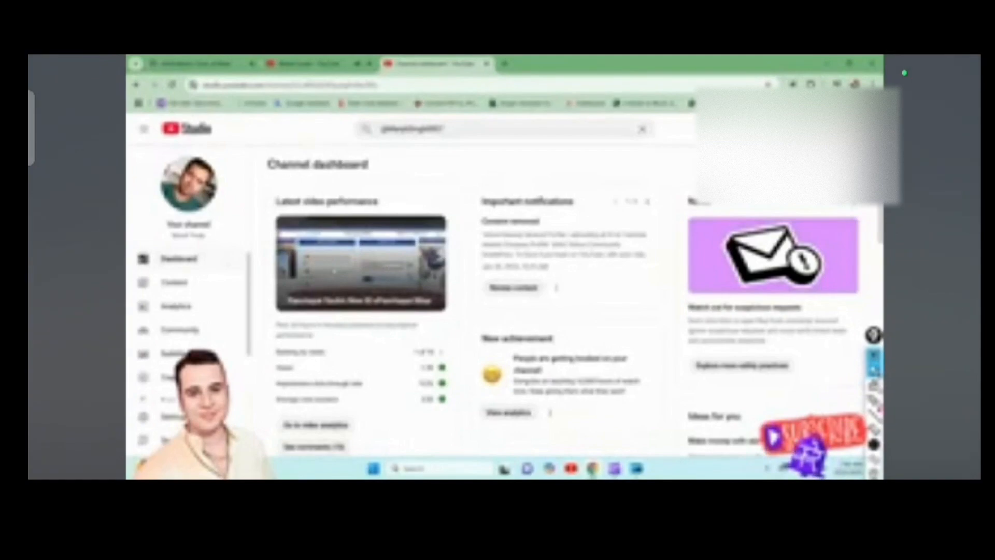
click(915, 137)
click(951, 83)
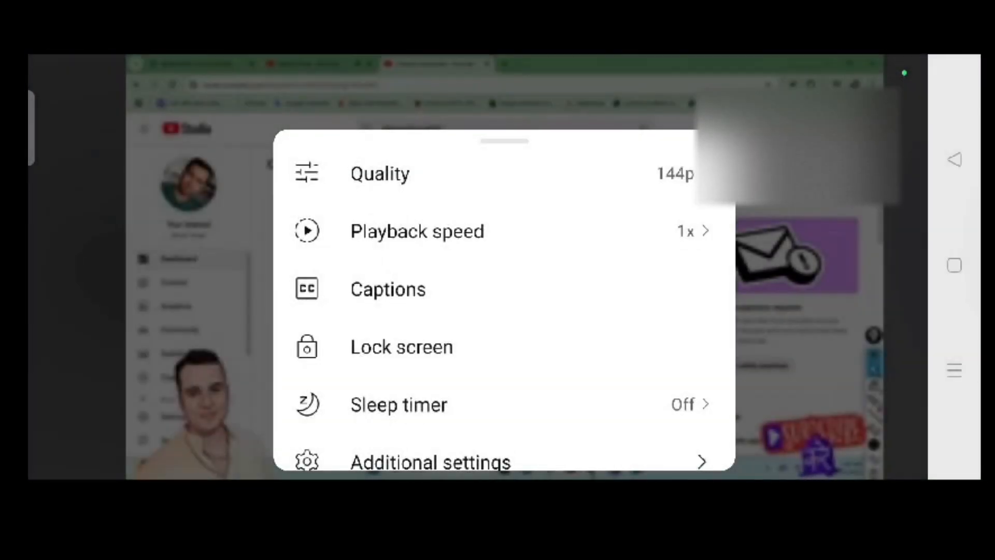
click(645, 171)
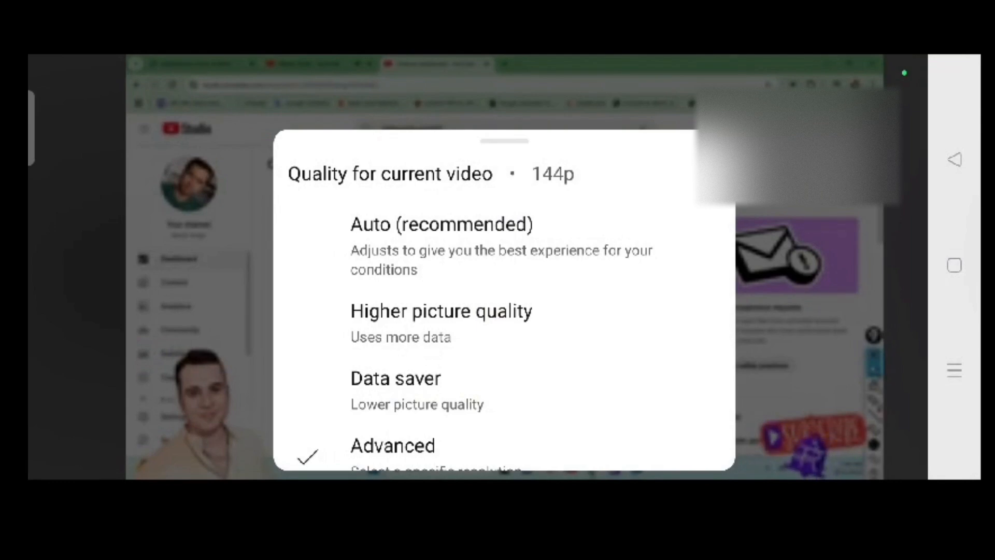
click(574, 330)
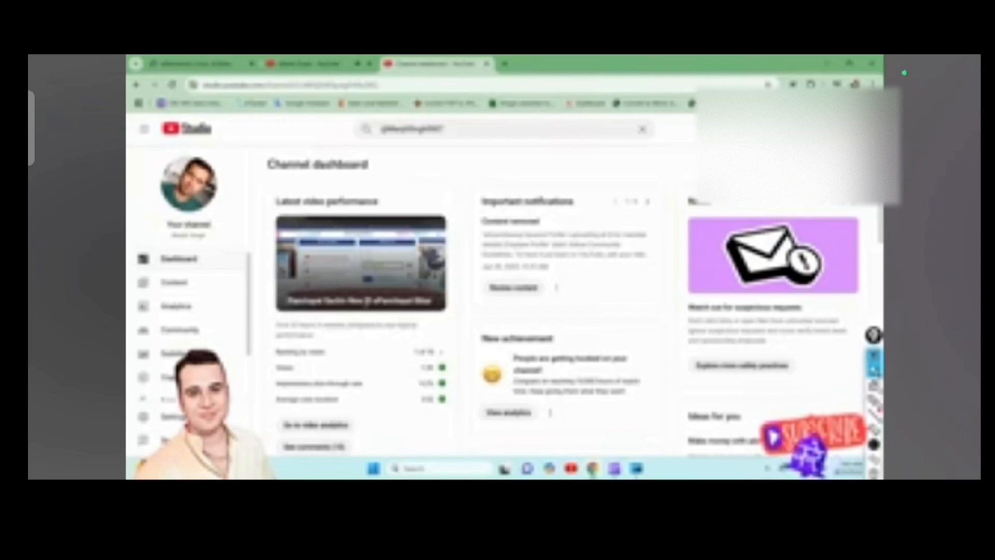
Pause the phone video, and view the e Gram Swaraj panchayat video in full screen before returning to the normal page
click(504, 267)
click(504, 266)
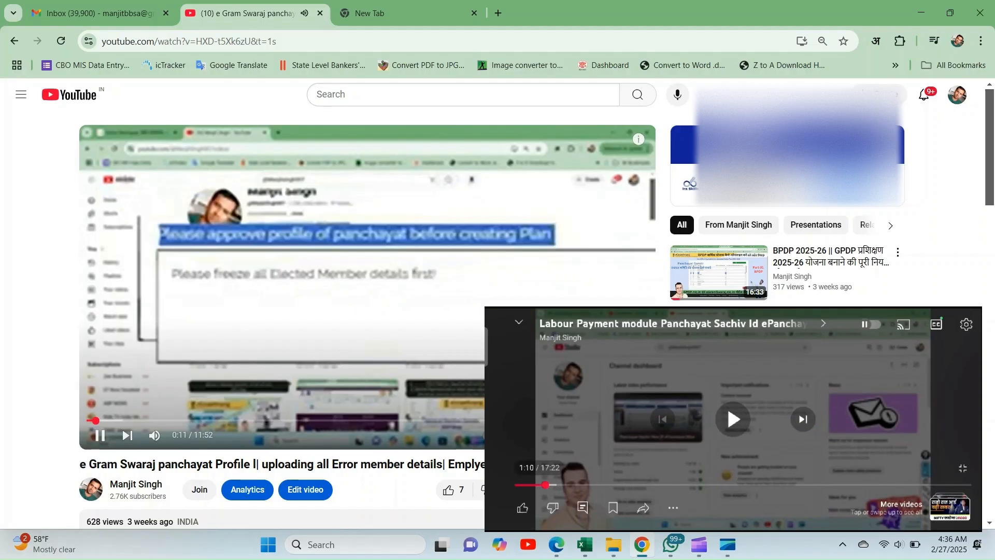
key(f)
click(966, 325)
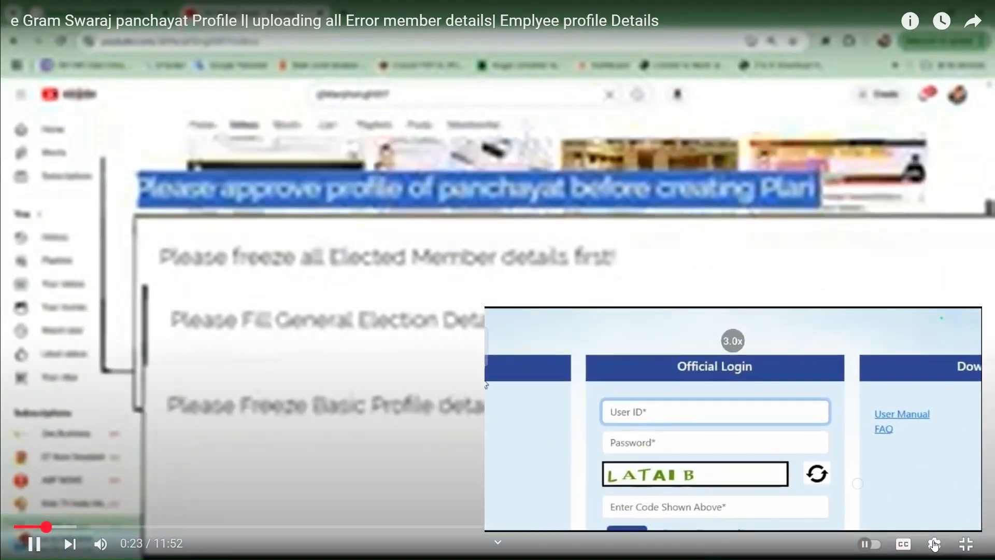
click(966, 544)
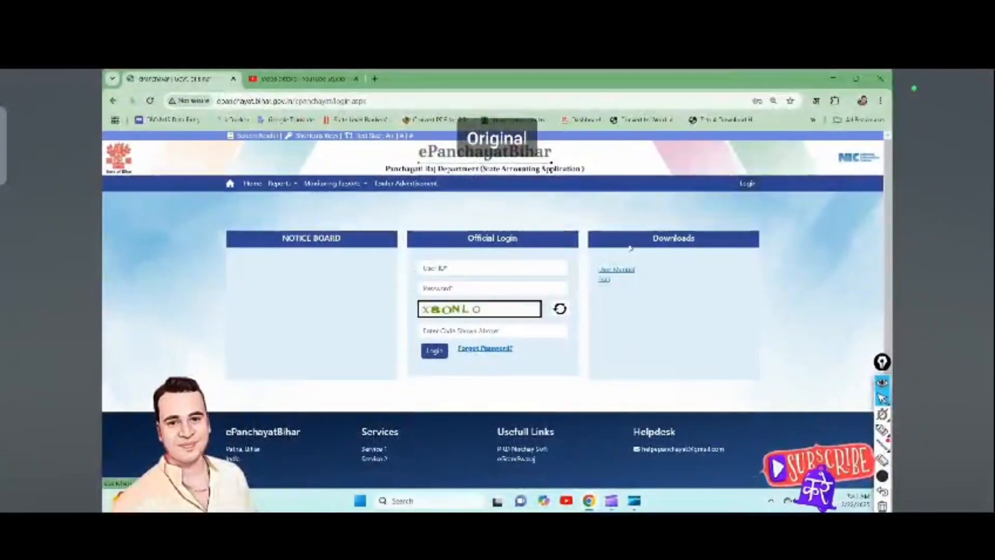
Reopen the phone video's quality options and select Higher picture quality again
click(526, 268)
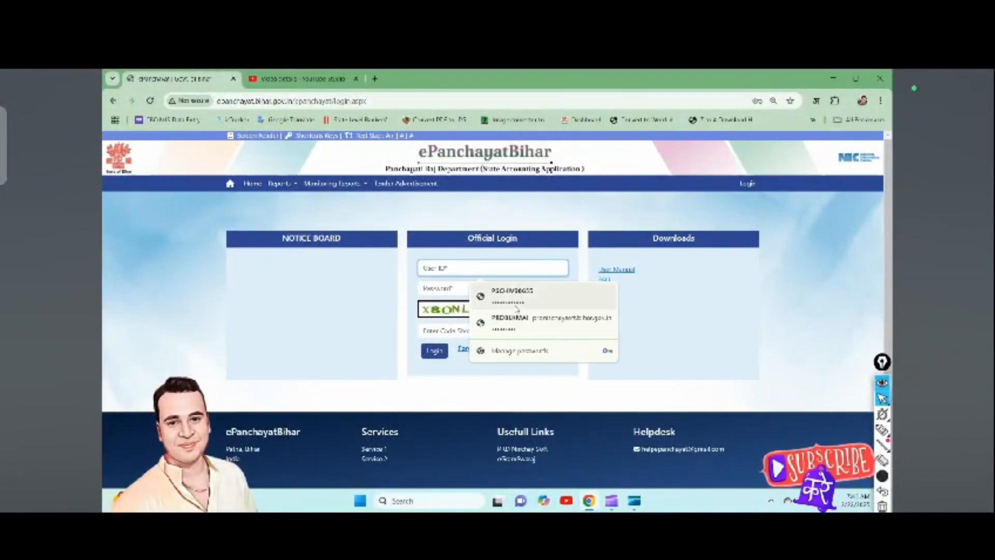
click(497, 280)
click(962, 100)
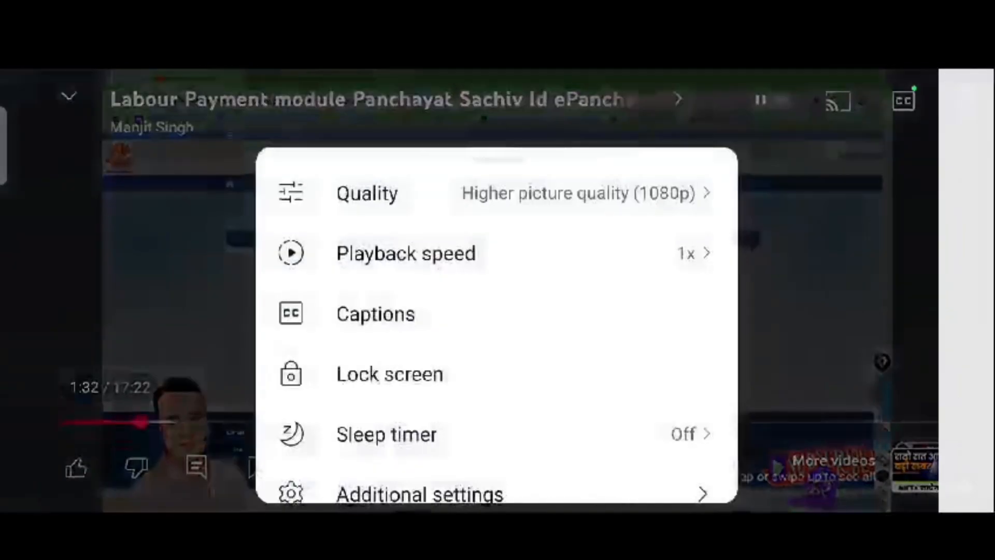
click(648, 217)
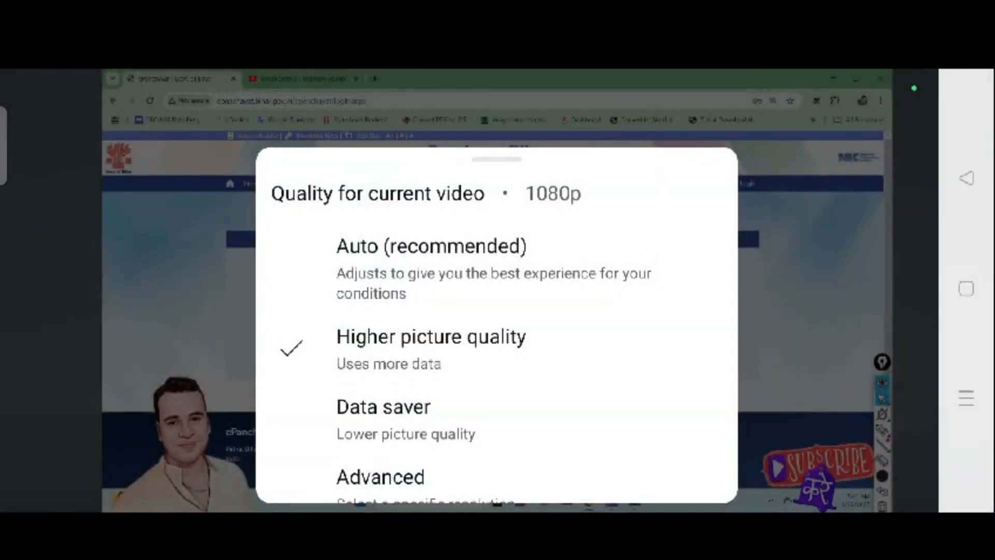
click(431, 348)
View the individual resolutions offered under Advanced quality for the phone video, and close the list without choosing one
click(497, 280)
click(963, 101)
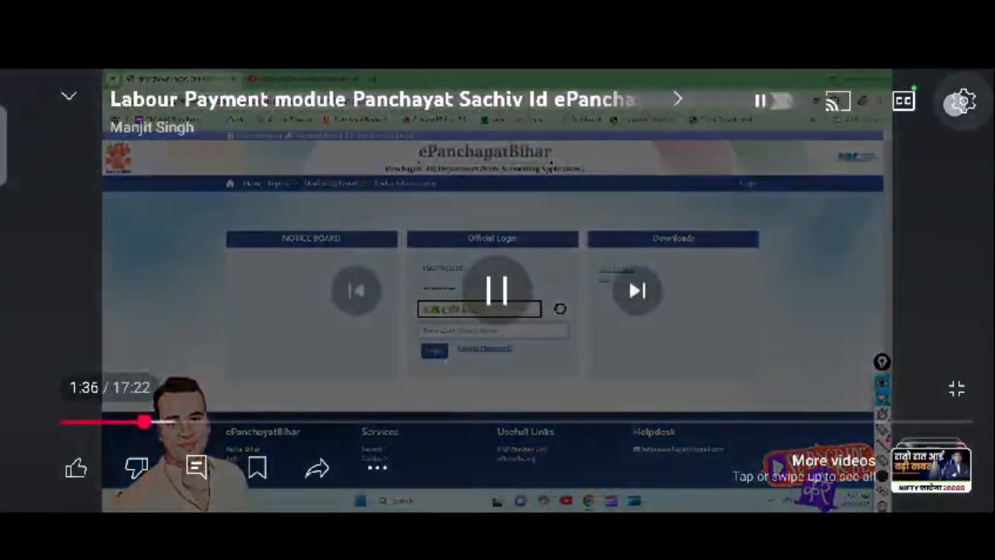
click(367, 194)
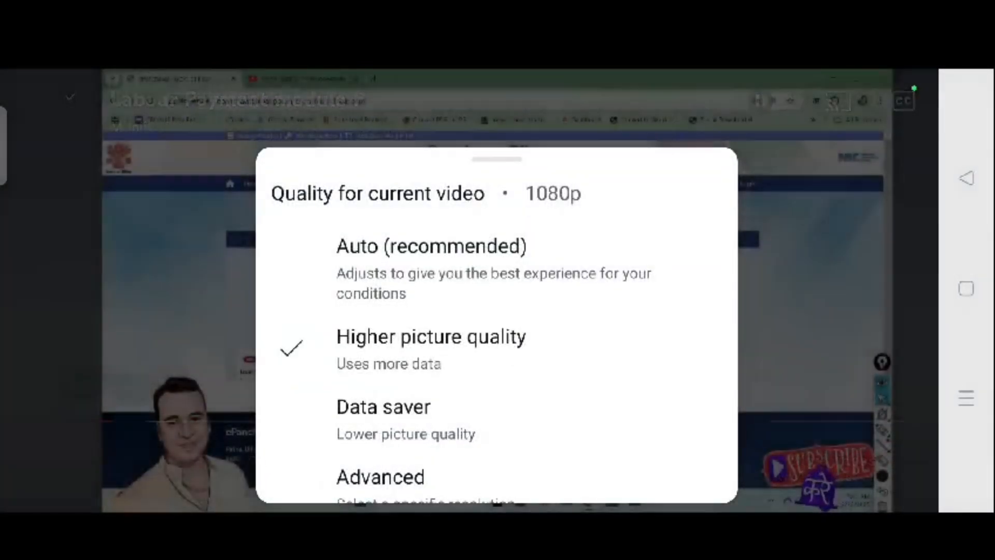
drag(518, 189, 584, 166)
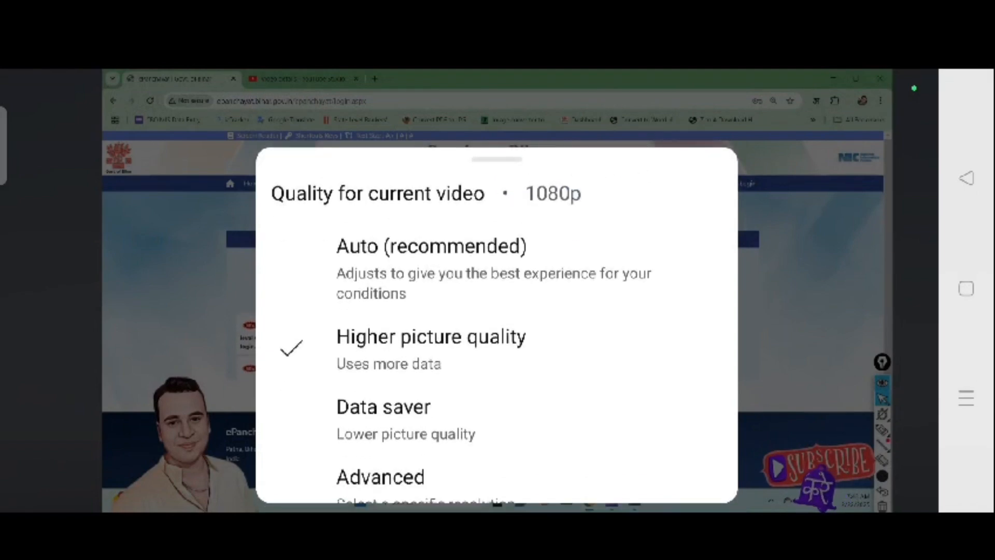
click(380, 477)
drag(600, 344, 553, 397)
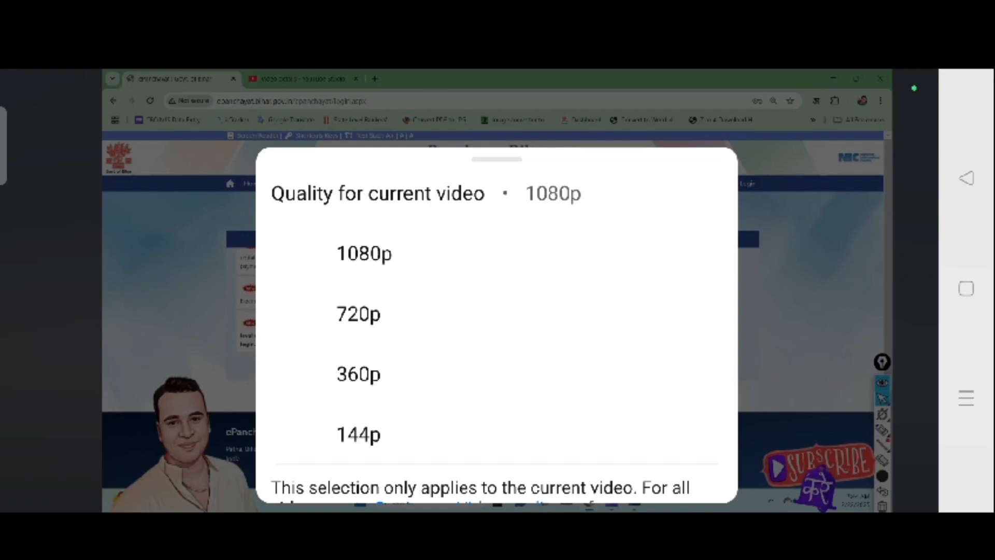
click(849, 246)
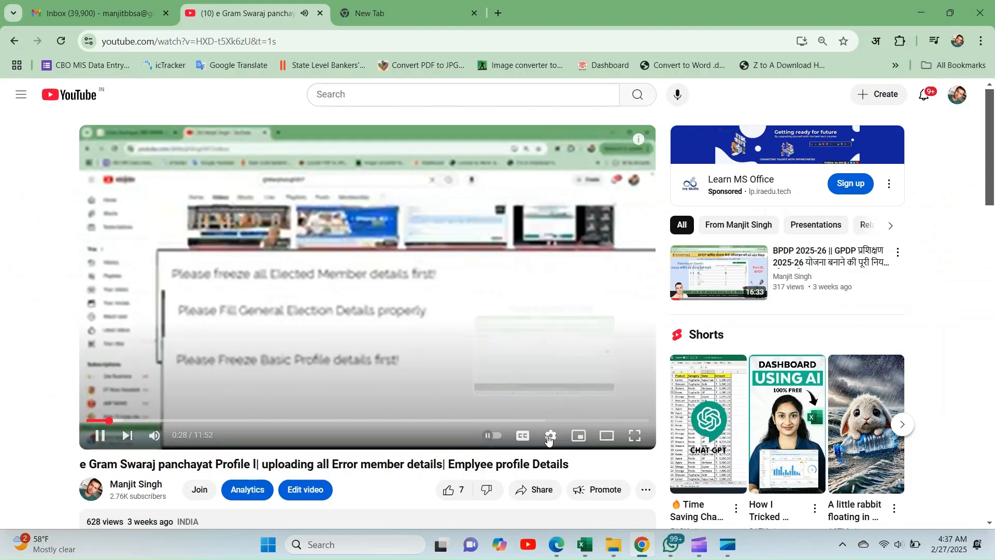
Set the e Gram Swaraj panchayat video in the desktop browser to 1080p and show it in full screen
click(550, 437)
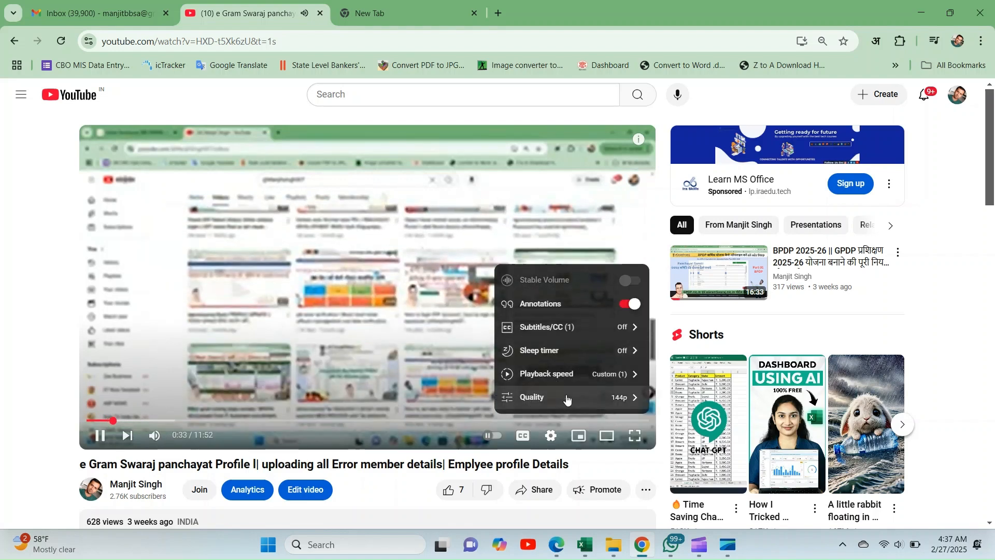
click(565, 397)
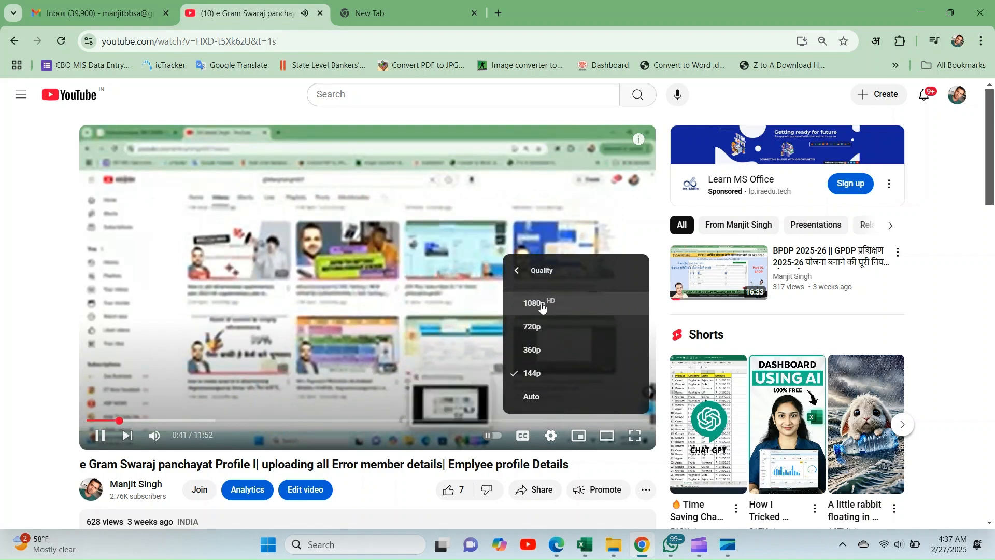
click(544, 306)
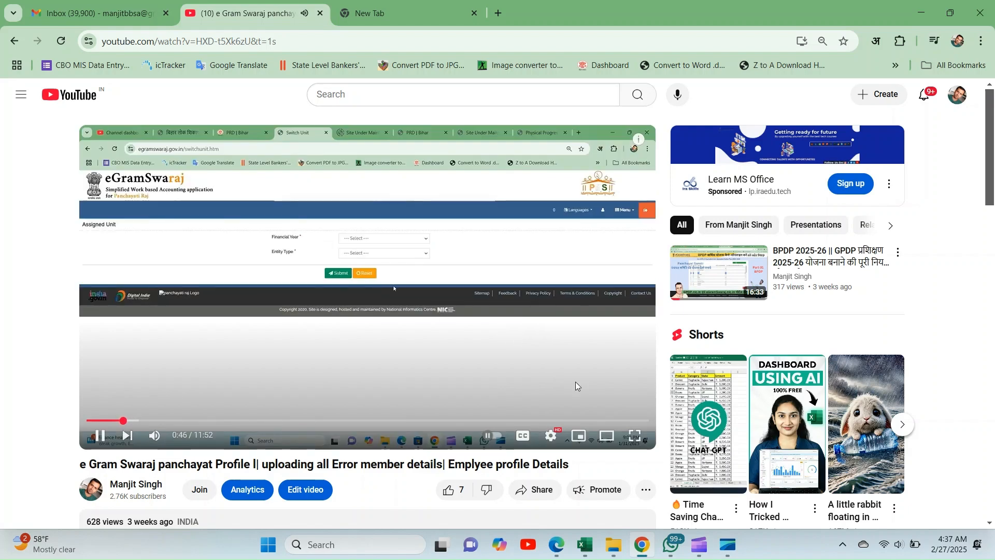
click(637, 442)
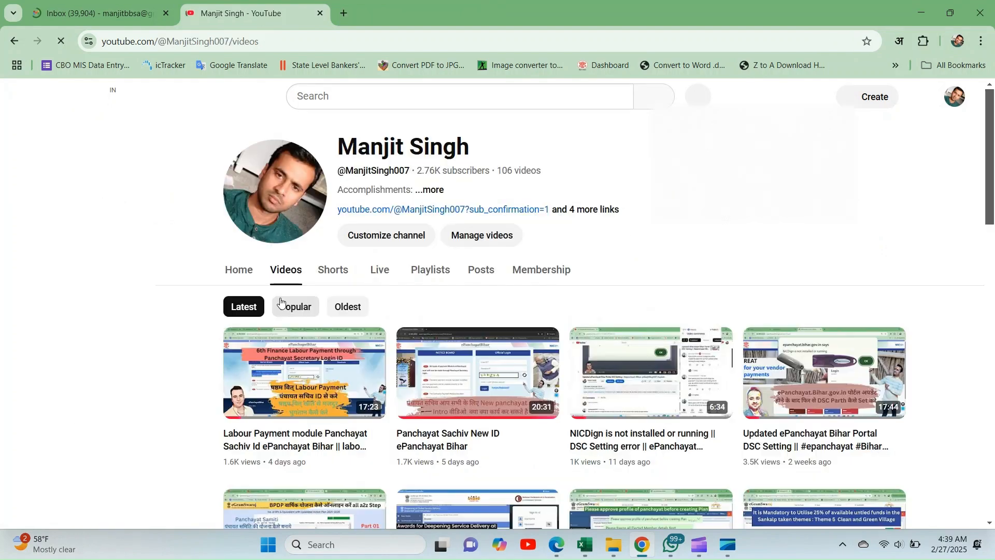
Open the ePanchayat Bihar login page in a new browser tab and highlight the notice about Panchayat-level payment modules
scroll(280, 302, down, 1)
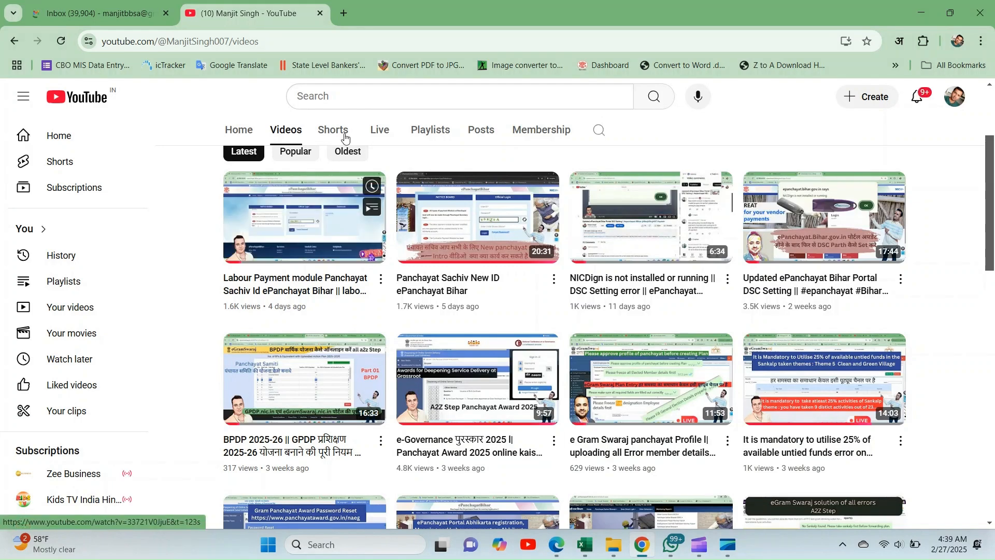
click(345, 15)
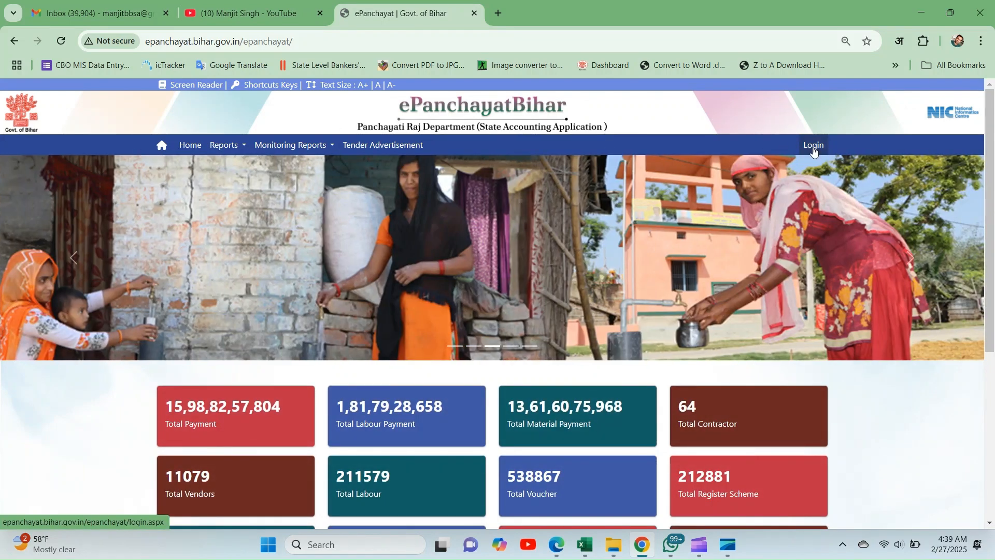
click(813, 149)
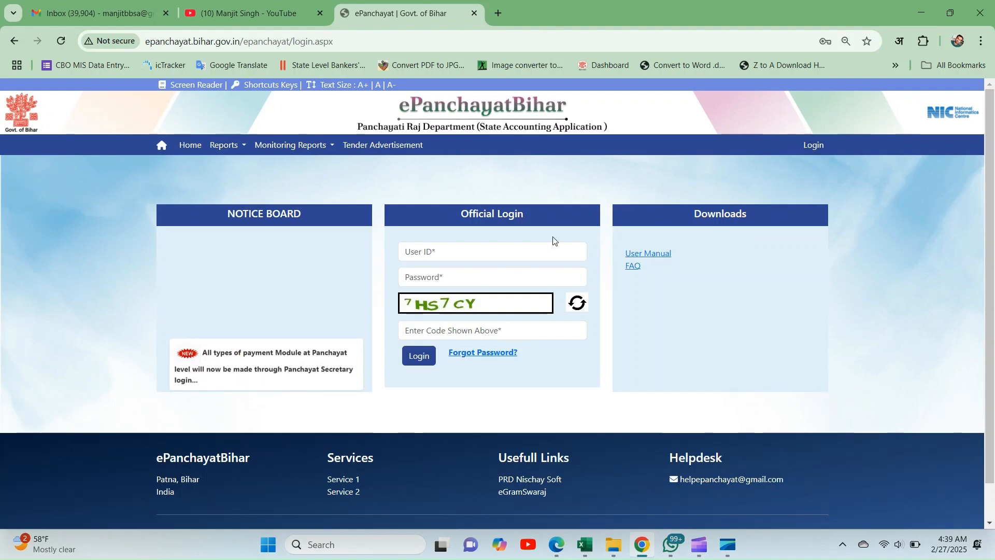
triple_click(249, 362)
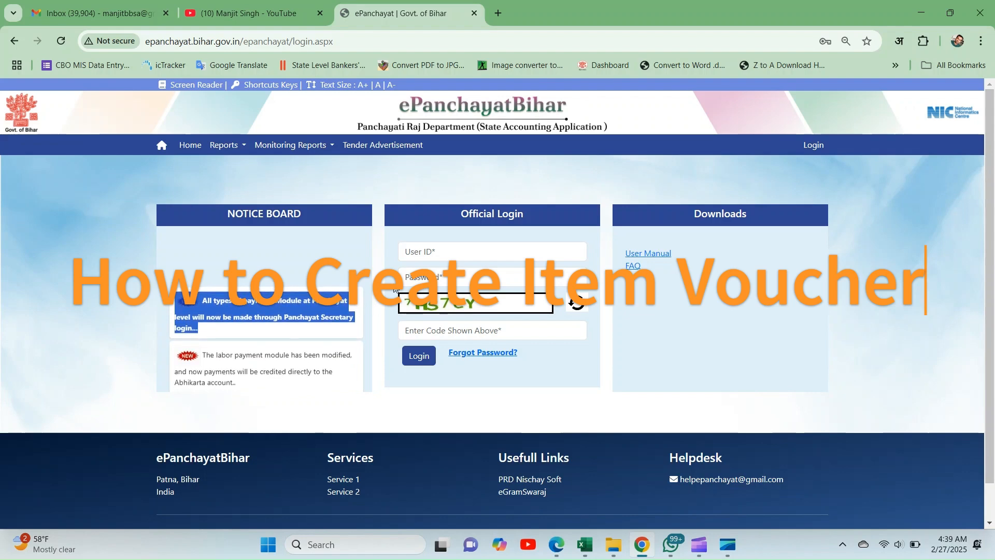
Log in to ePanchayat with the saved Panchayat Secretary user ID and password, entering the displayed captcha code
click(434, 253)
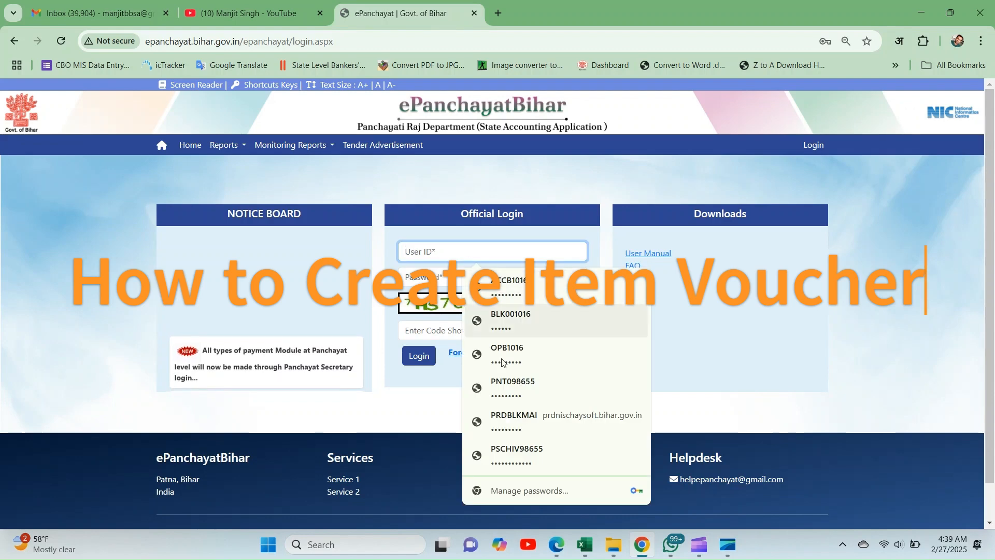
click(511, 456)
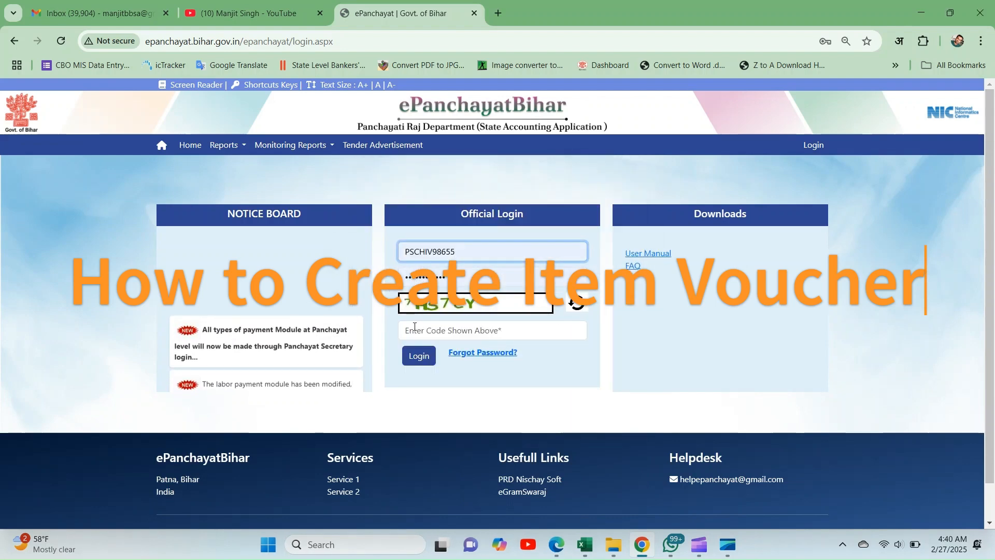
click(414, 327)
text(7)
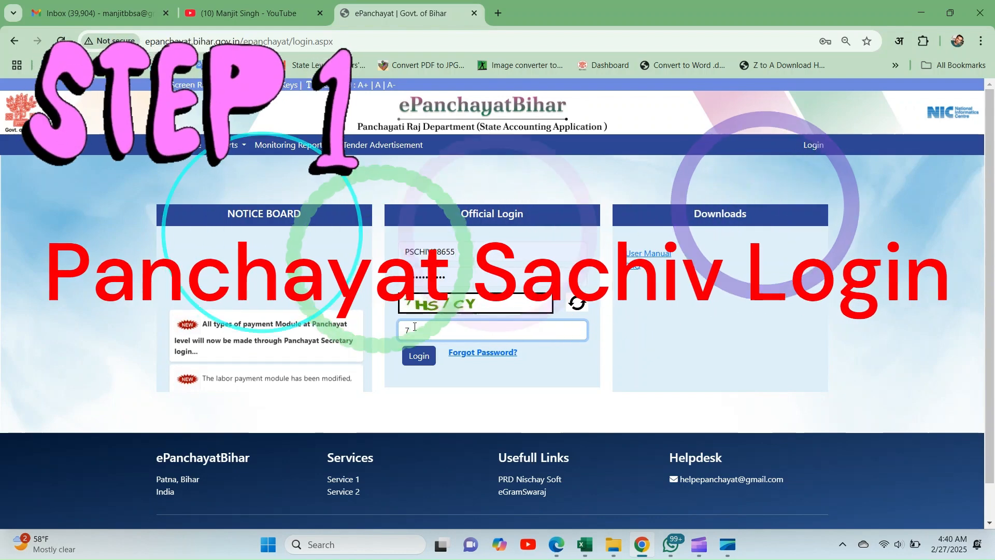
text(HS)
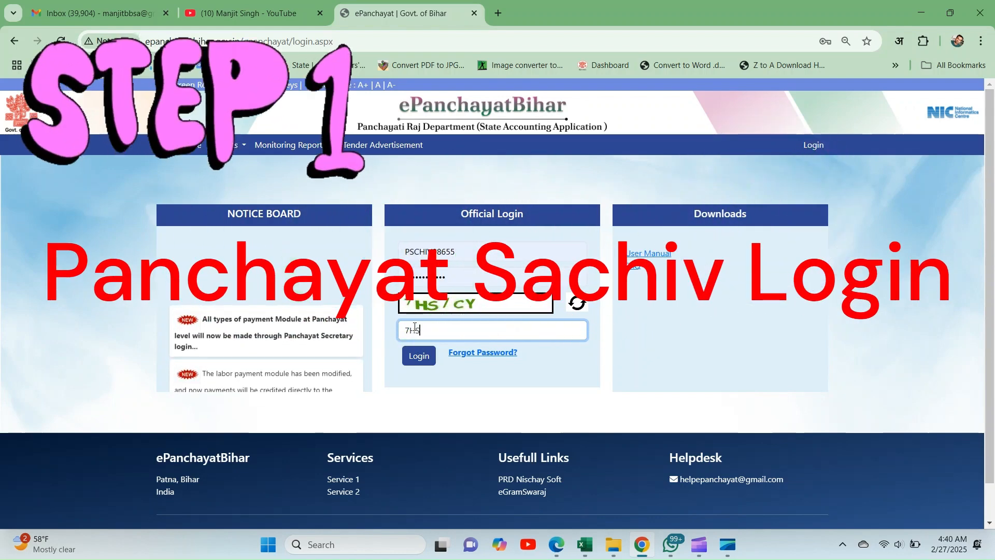
text(7C)
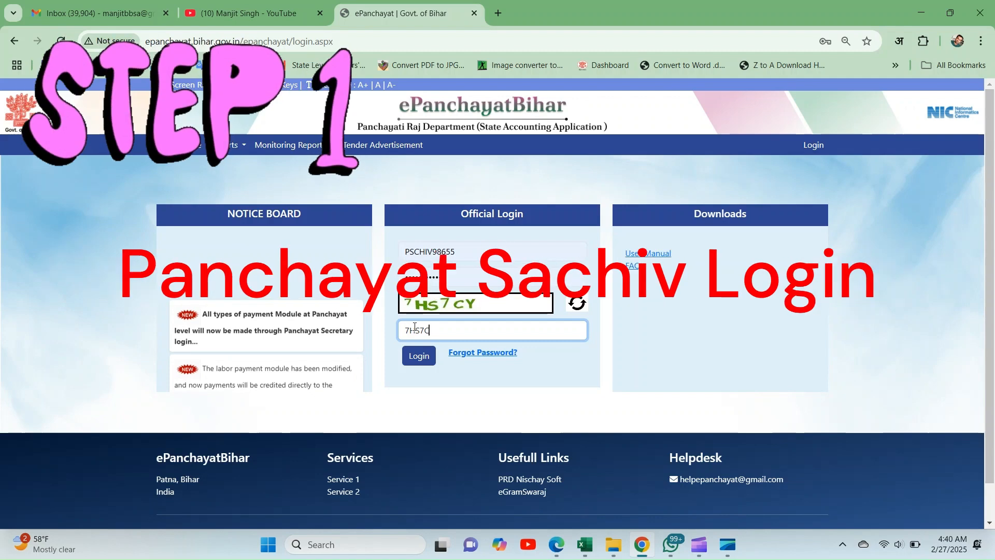
text(Y)
click(419, 356)
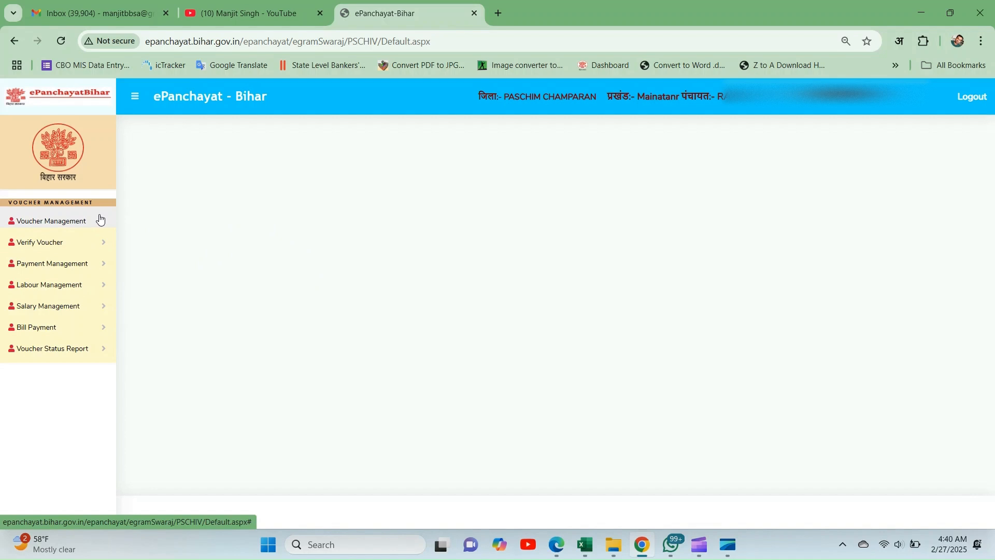
Open the Voucher Status Report and search without a voucher number or type to review the voucher list
click(69, 356)
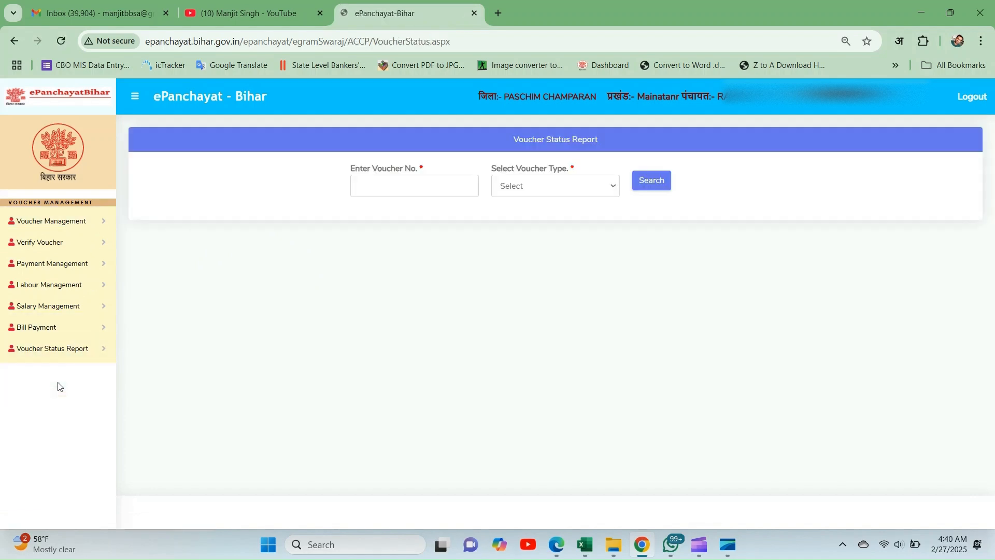
click(511, 194)
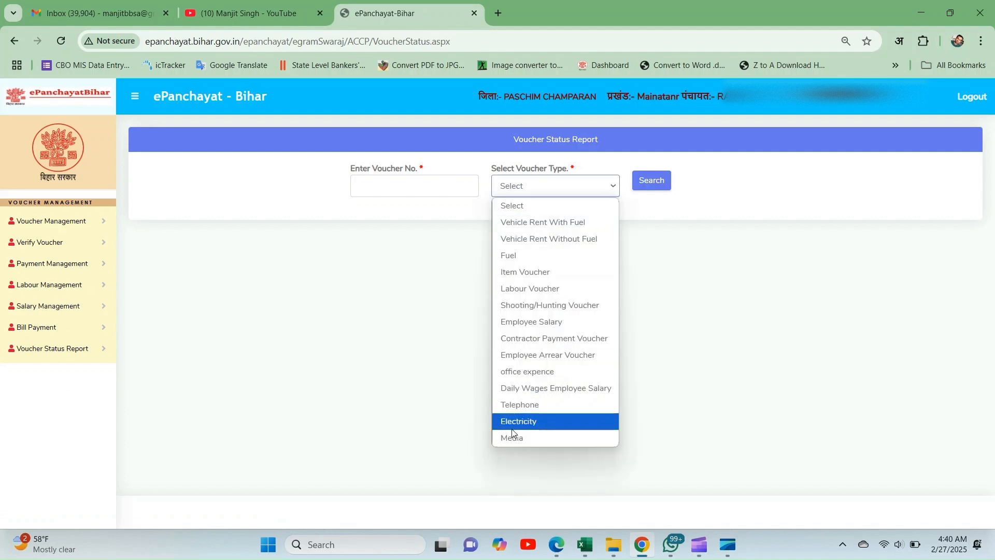
click(531, 195)
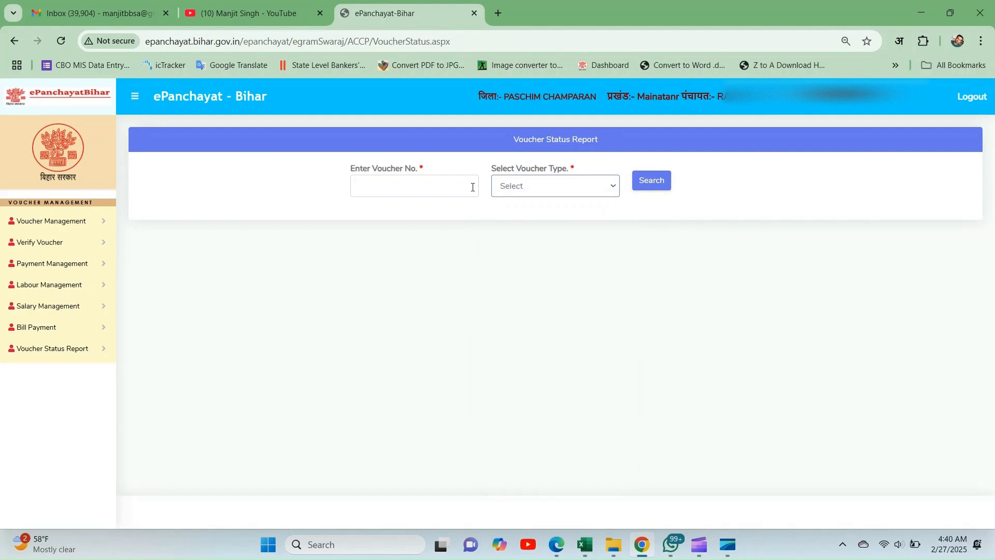
click(472, 187)
click(654, 181)
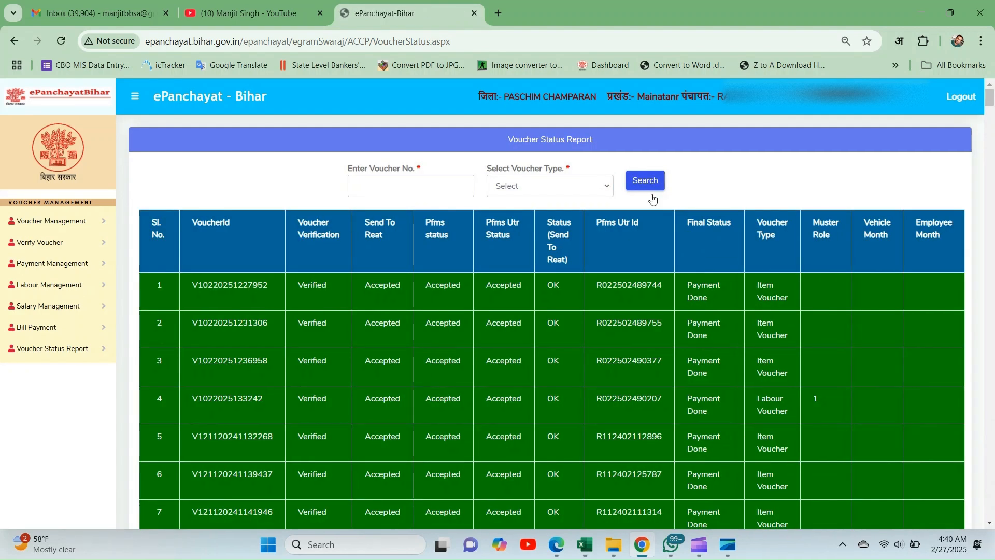
scroll(608, 325, down, 1)
scroll(608, 325, down, 18)
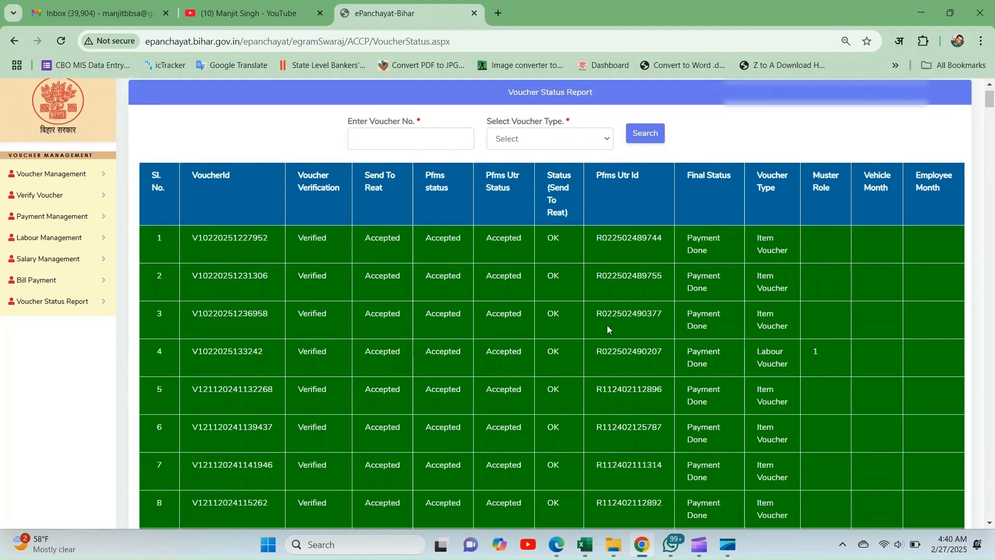
Review the voucher status list, including the debit failure rows, and display the Verify Voucher and Voucher Management options
scroll(608, 325, up, 12)
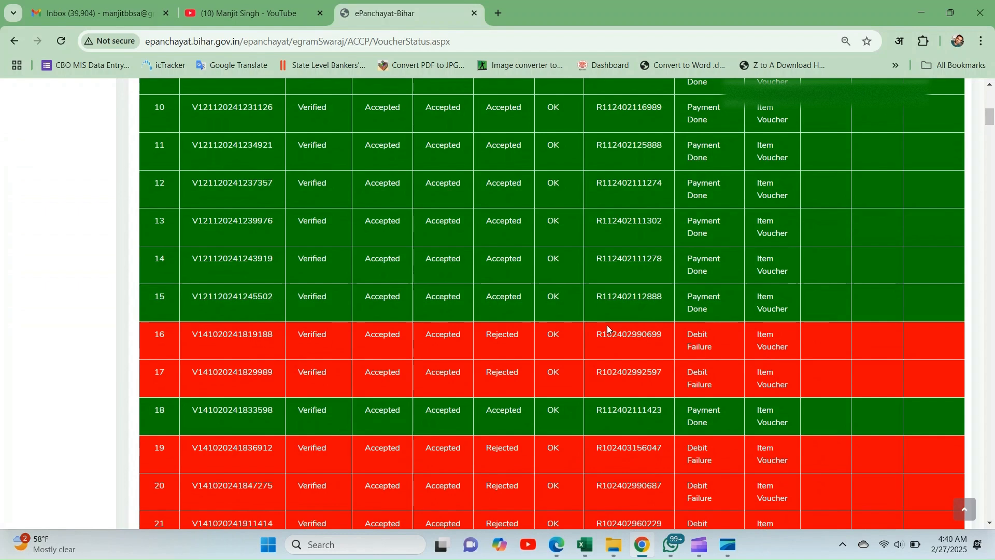
scroll(607, 325, up, 10)
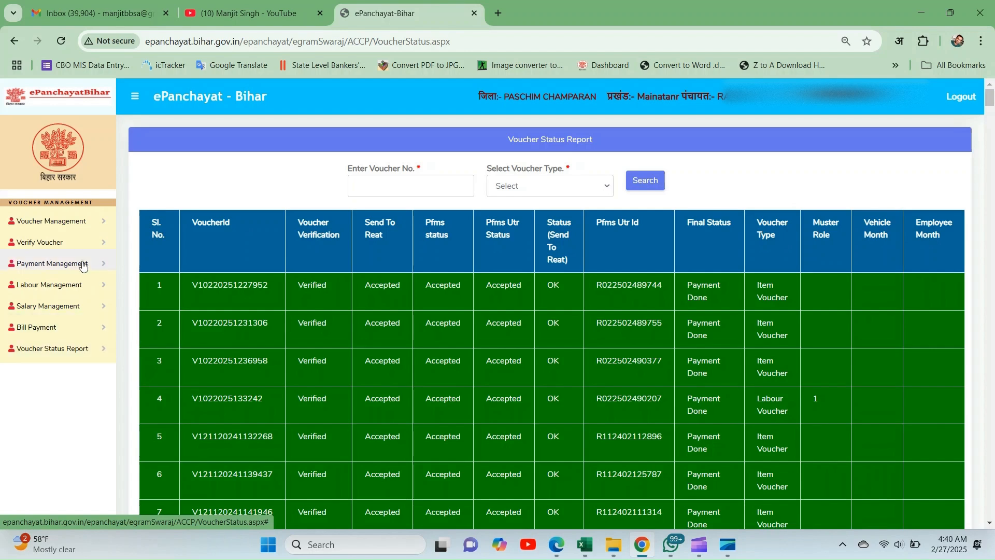
click(71, 235)
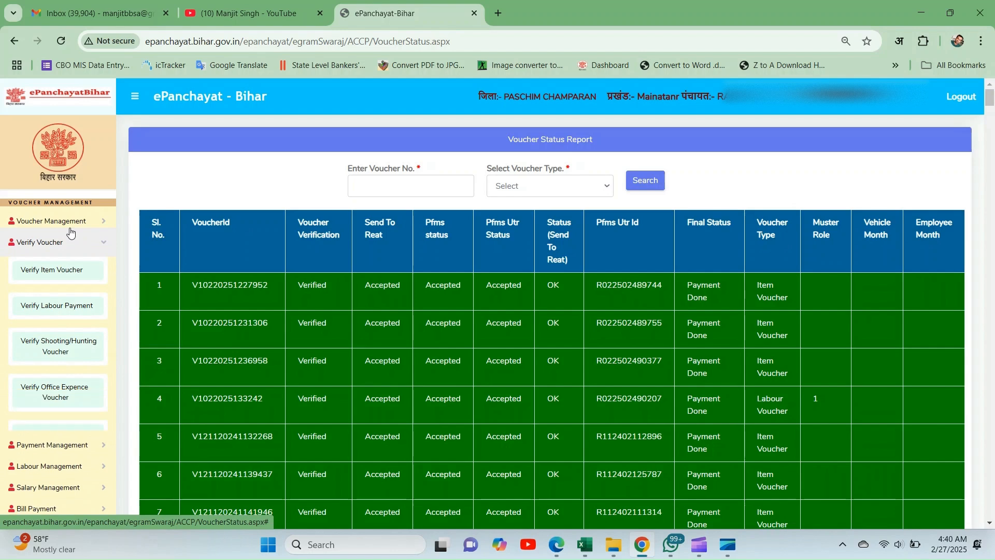
click(83, 220)
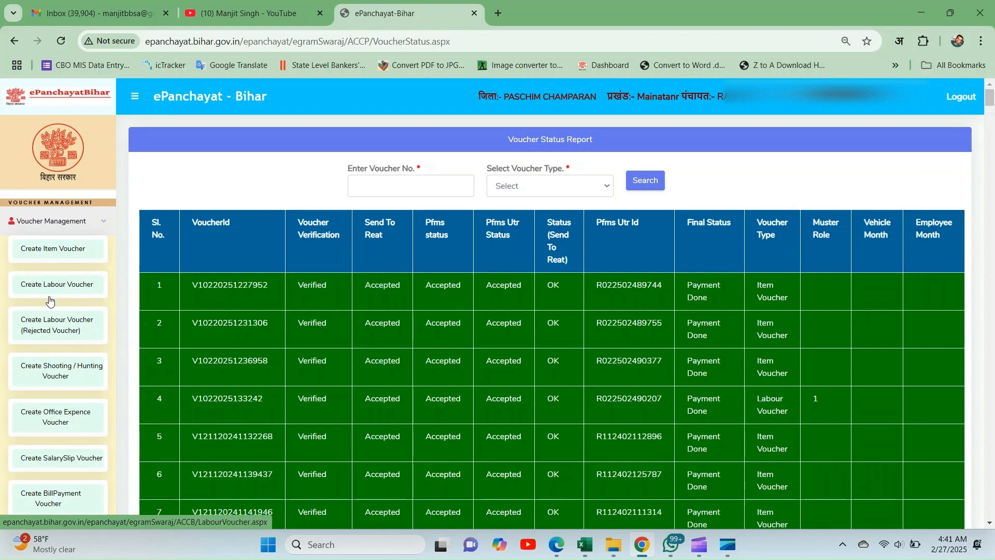
Switch to the YouTube channel's video list and look through the latest ePanchayat and eGramSwaraj tutorials
click(251, 12)
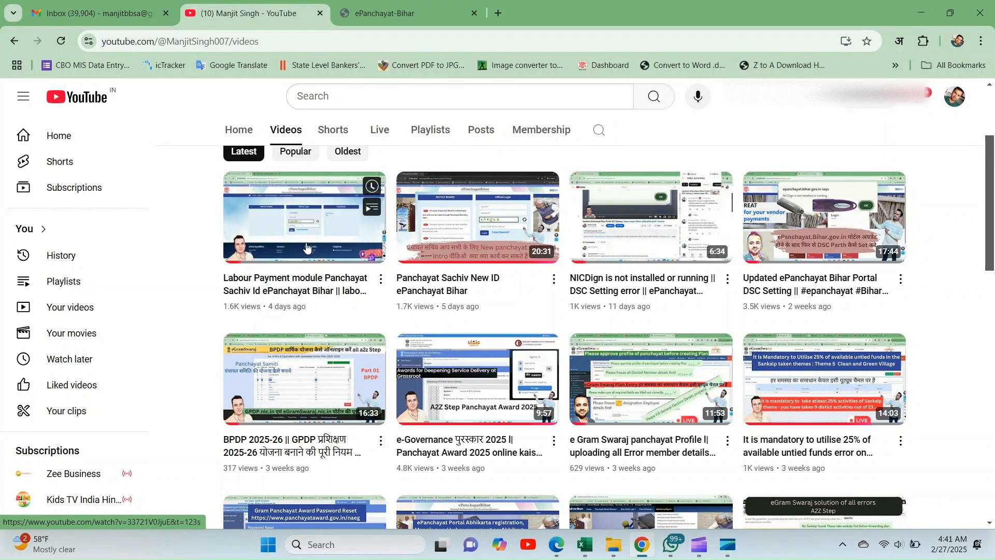
scroll(306, 248, up, 3)
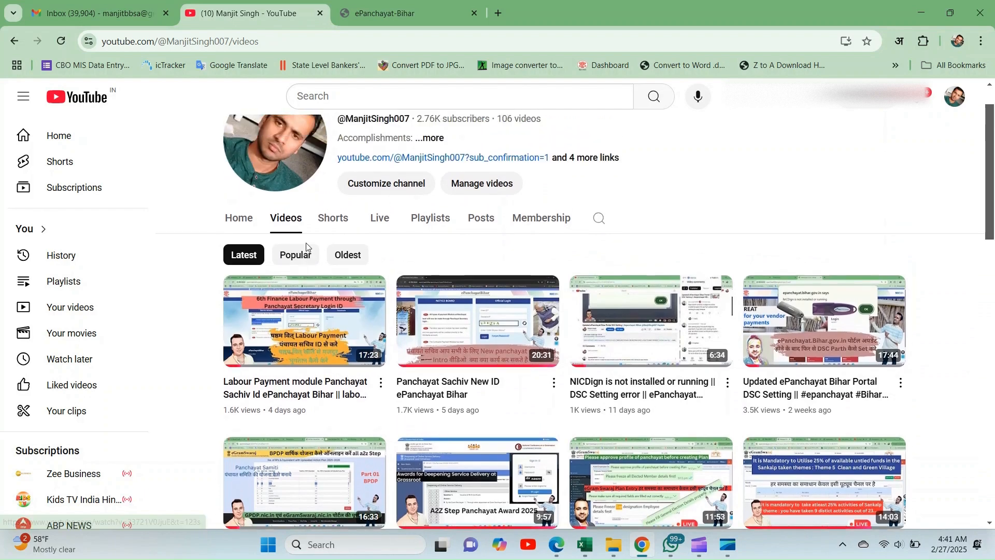
scroll(306, 247, up, 1)
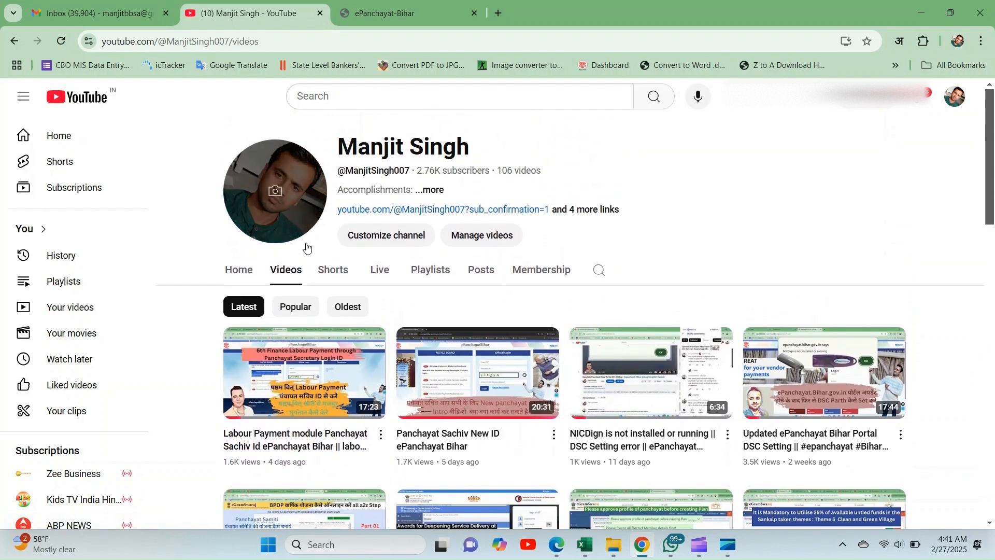
mouse_move(293, 371)
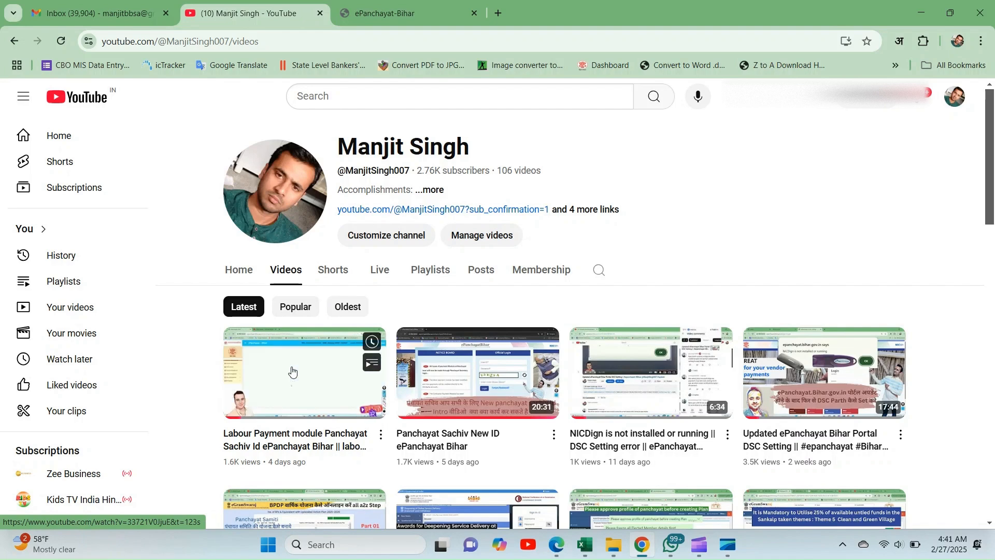
scroll(293, 372, down, 3)
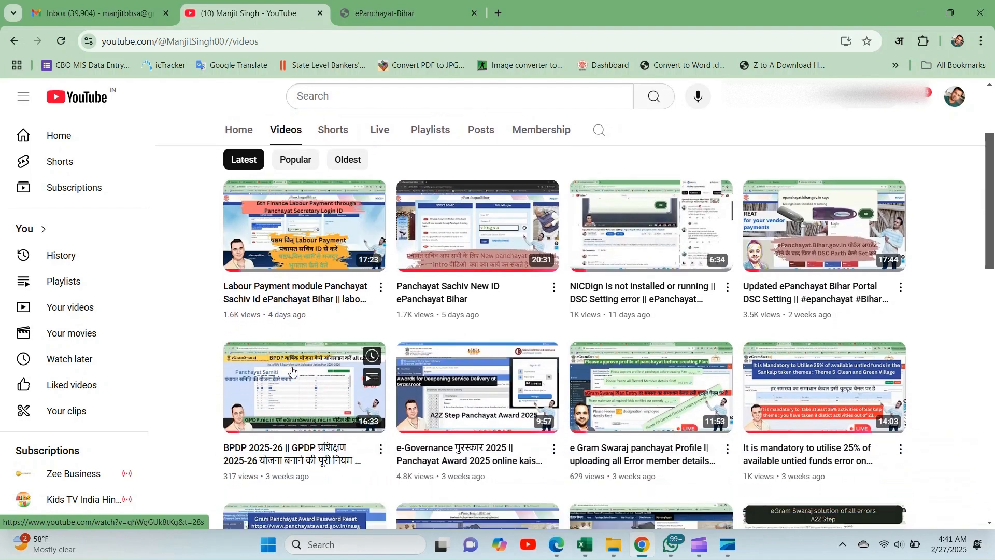
scroll(293, 371, down, 2)
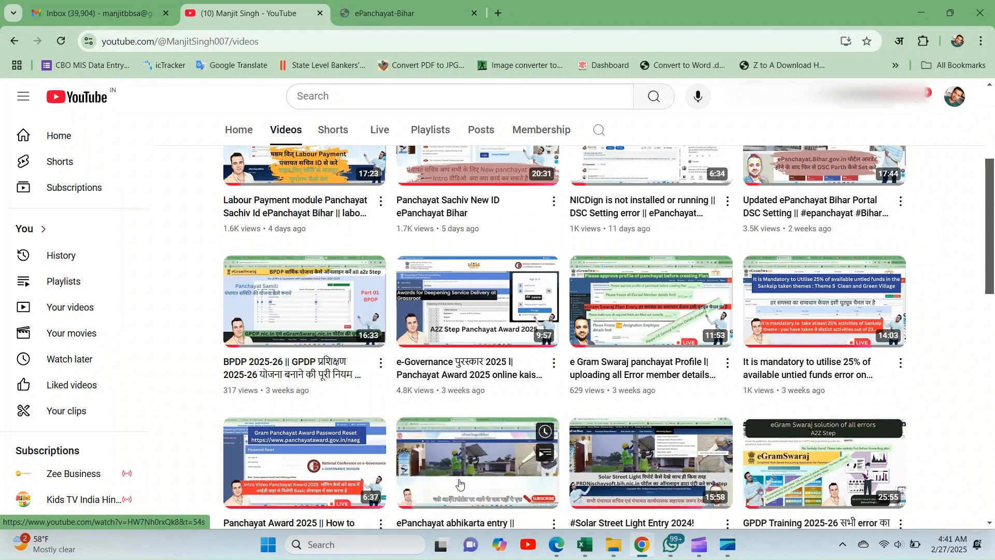
scroll(459, 485, down, 1)
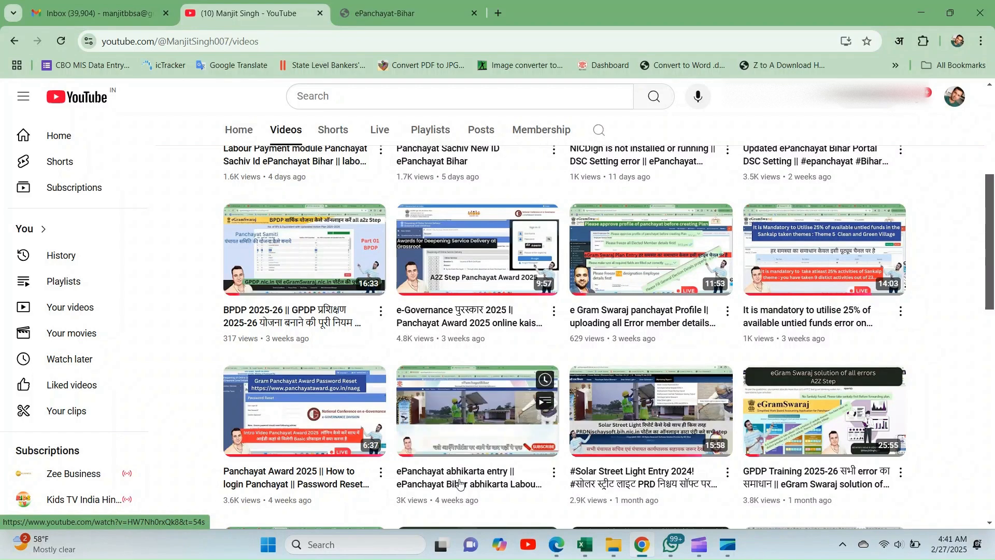
scroll(460, 483, up, 1)
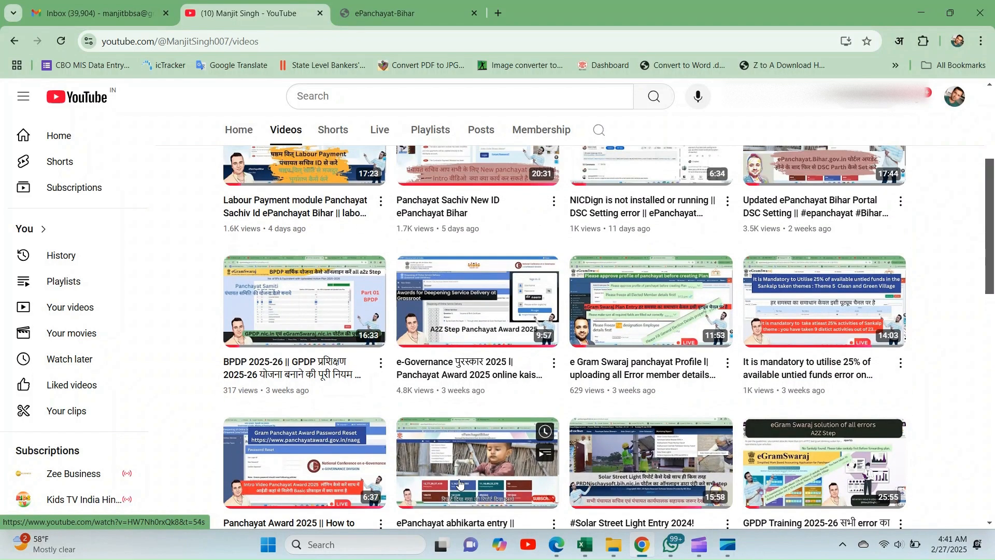
scroll(459, 483, up, 2)
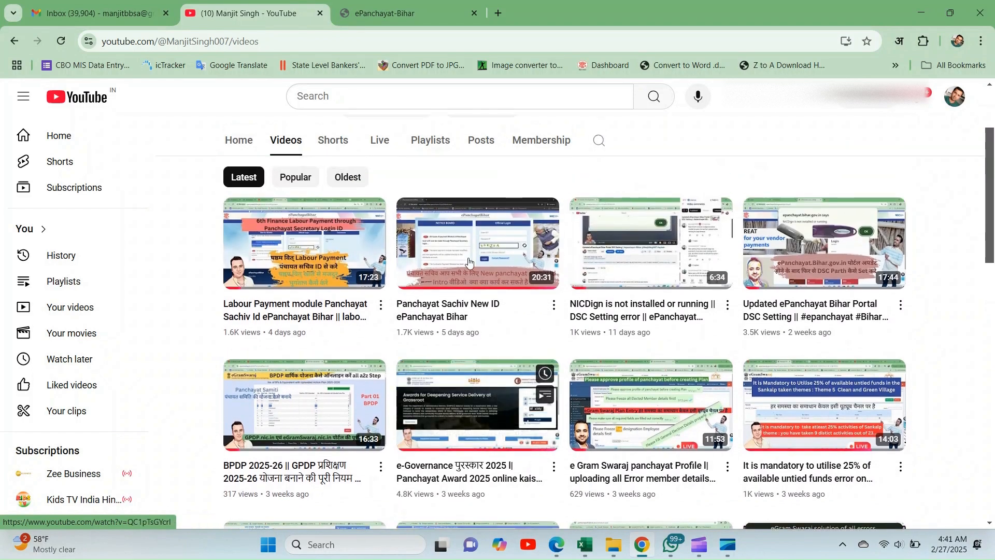
Return to ePanchayat, open the Create Item Voucher form, and set the fund head to VI th SFC and financial year to 2023-2024
click(393, 9)
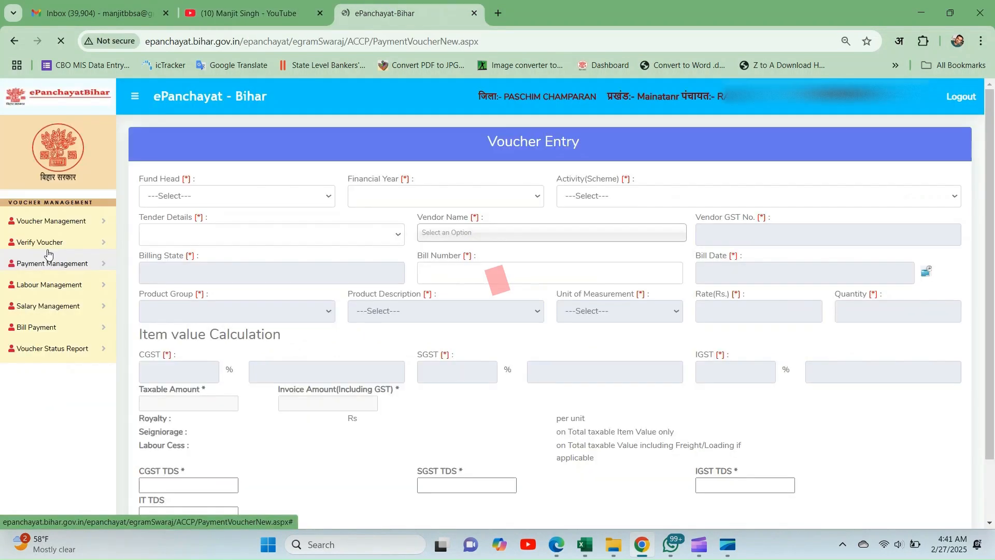
click(199, 190)
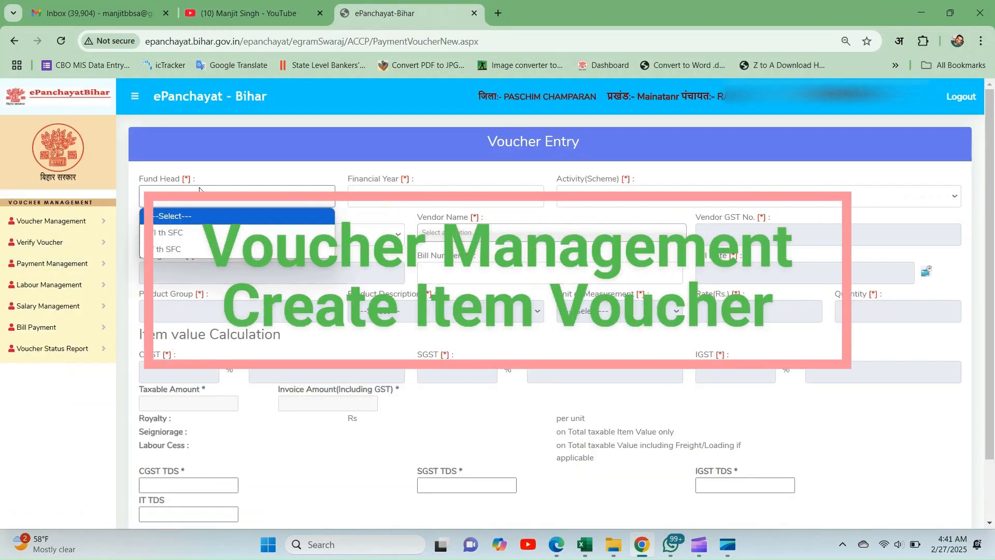
click(187, 242)
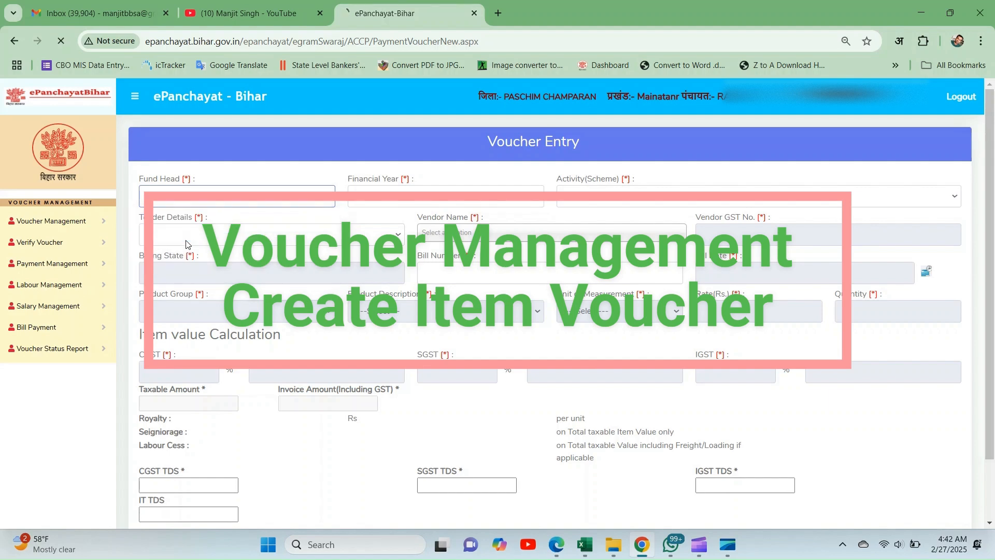
click(357, 200)
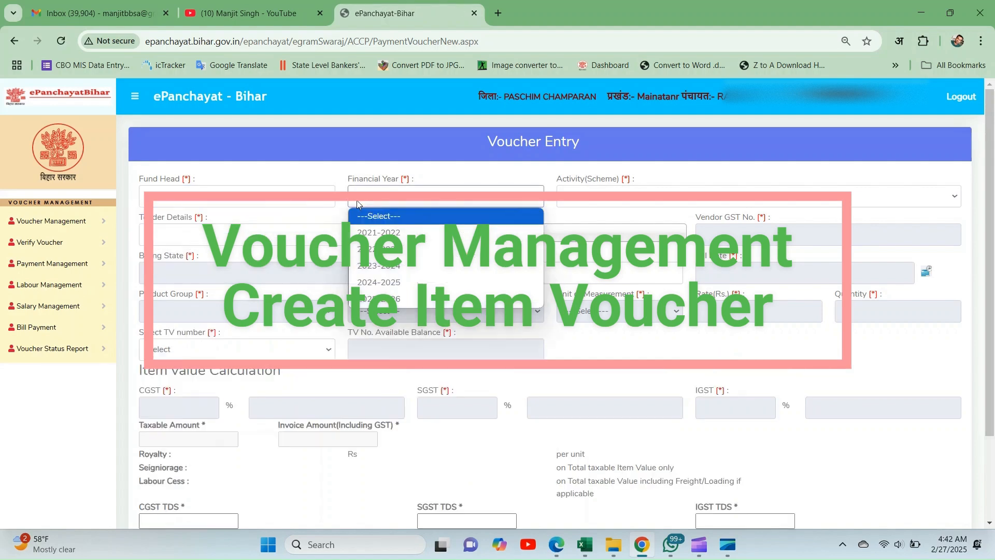
click(377, 267)
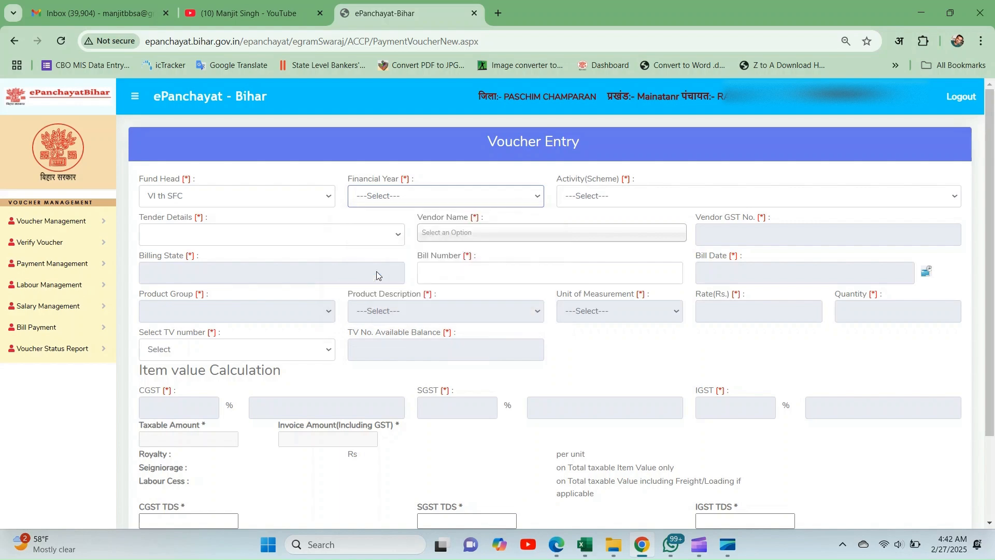
Choose the Ward 03 Hardiya drain repair (Nala Maramti) activity and tender PR-008401/2023-24 for the voucher
click(579, 199)
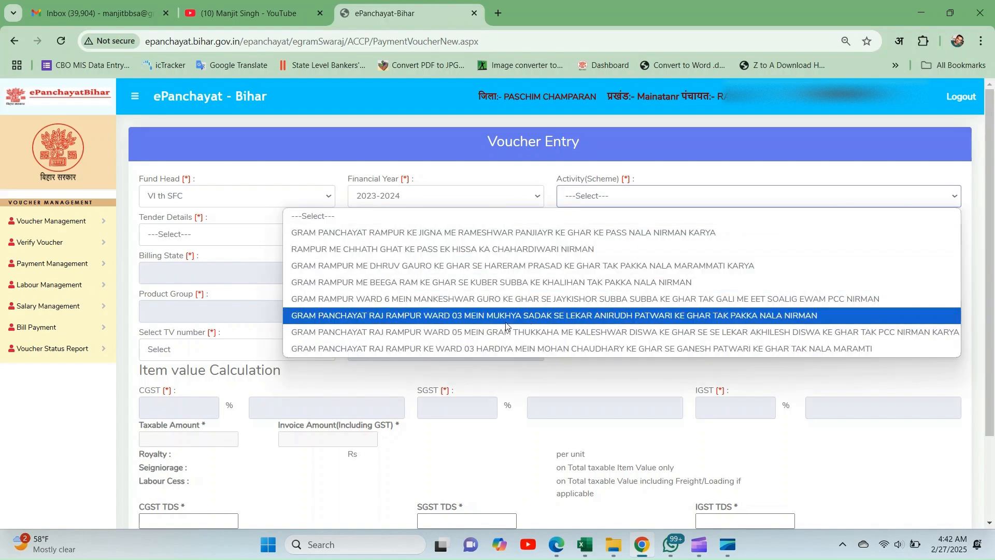
click(454, 350)
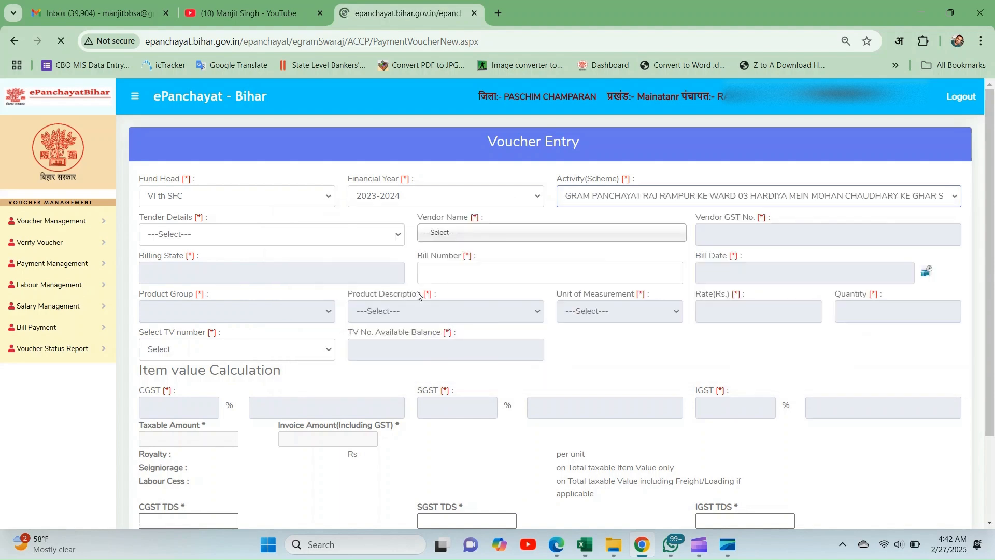
click(323, 234)
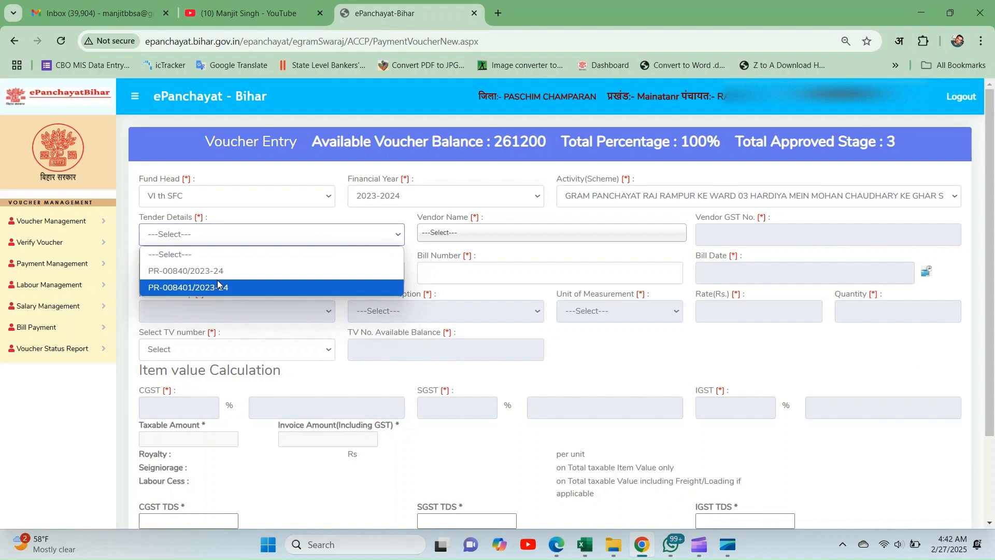
click(217, 287)
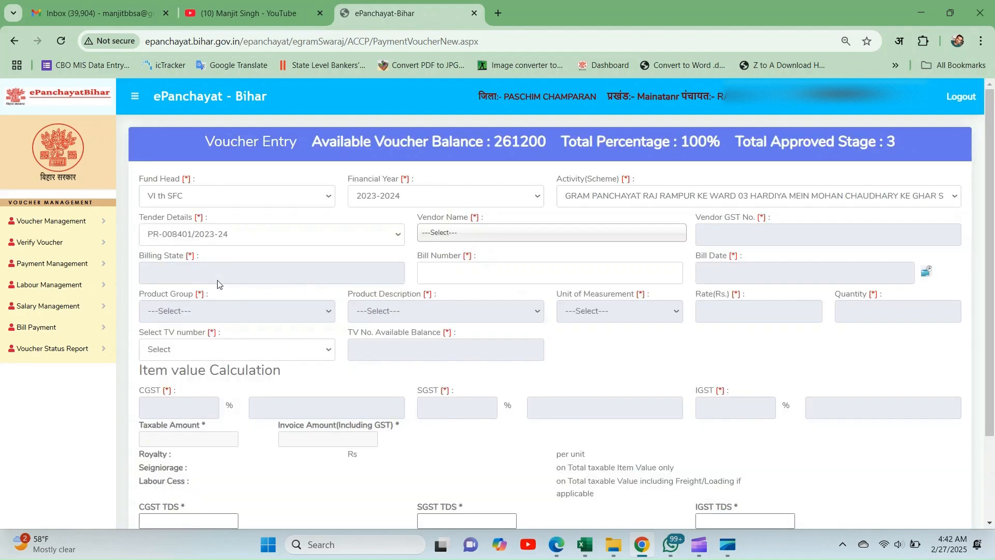
Enter bill number 12 and set the bill date to 04-02-2025 in the voucher entry
click(469, 231)
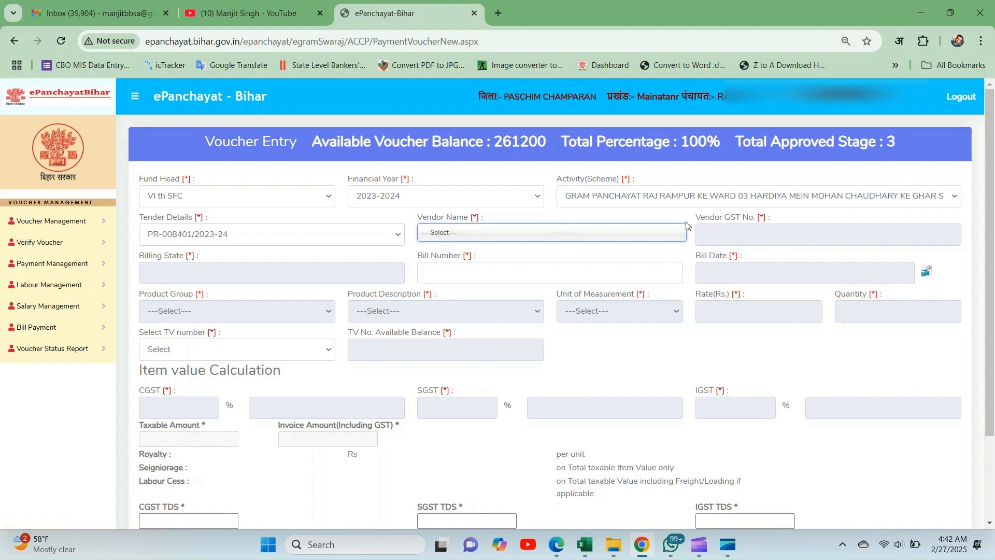
click(722, 236)
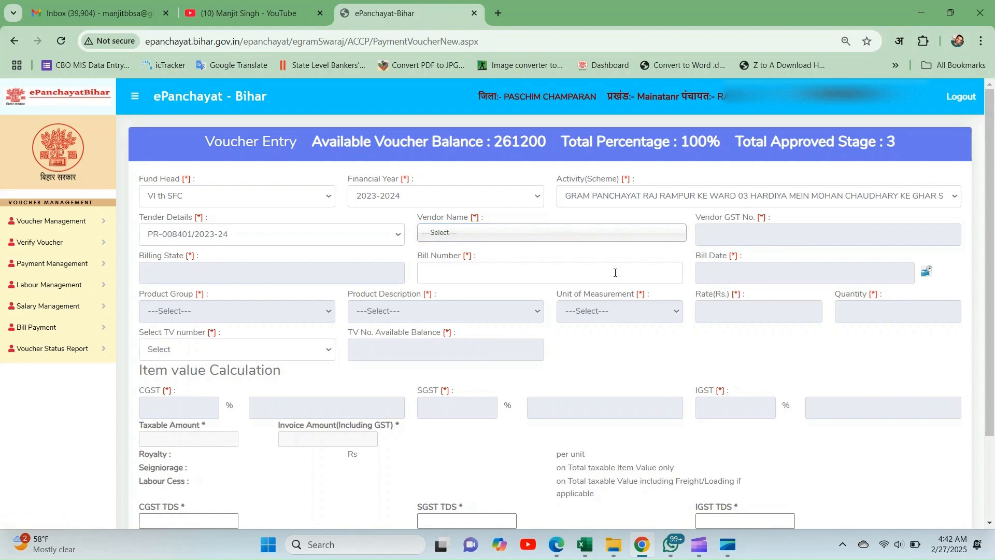
text(12)
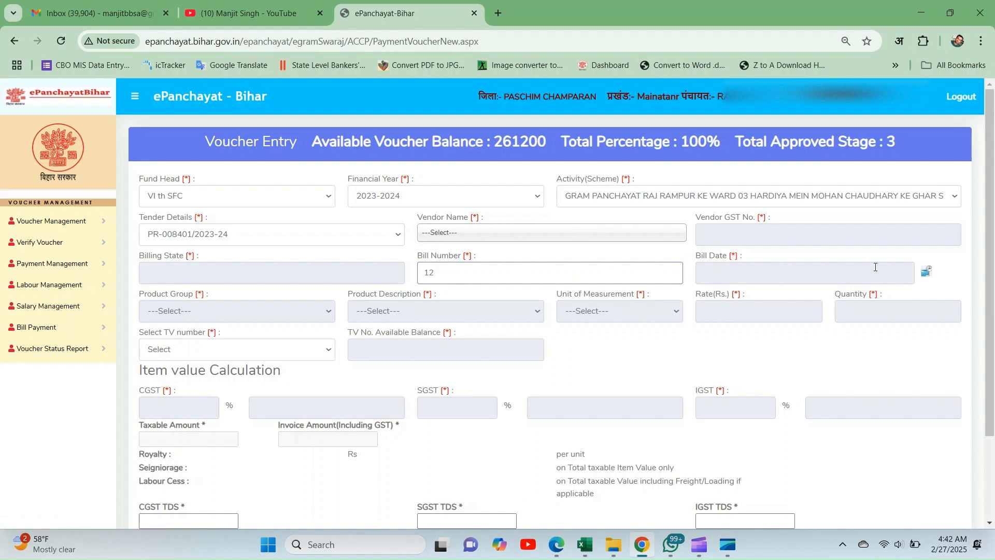
click(921, 273)
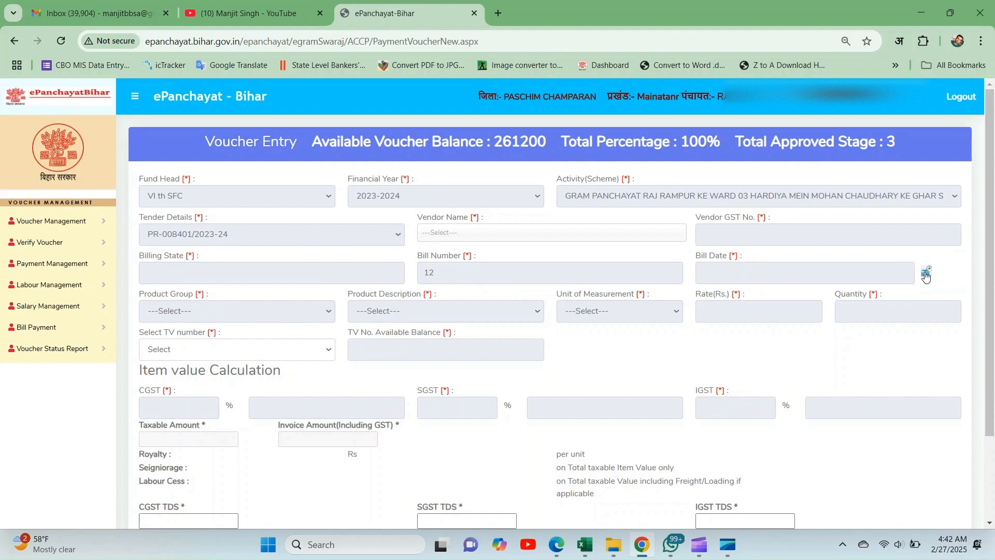
click(926, 274)
click(739, 335)
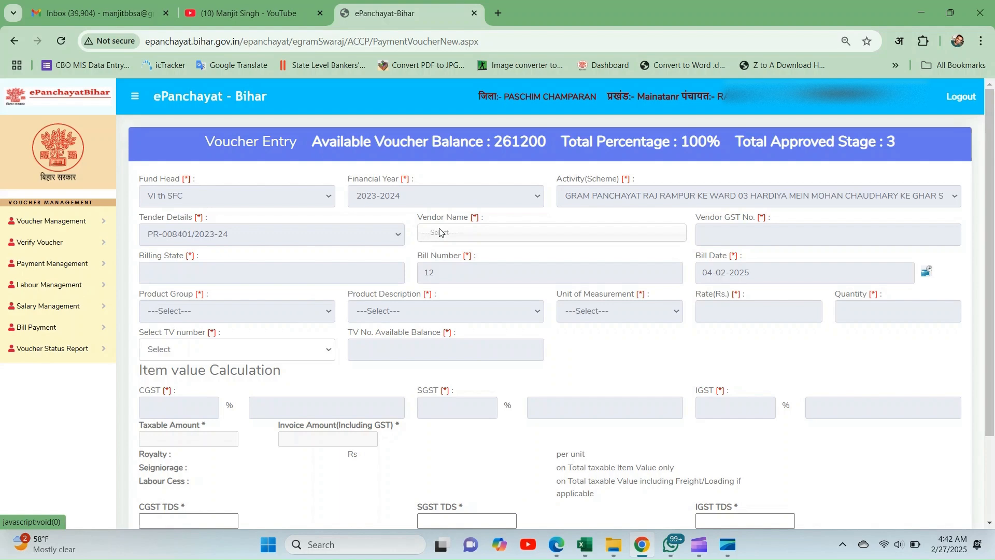
click(309, 357)
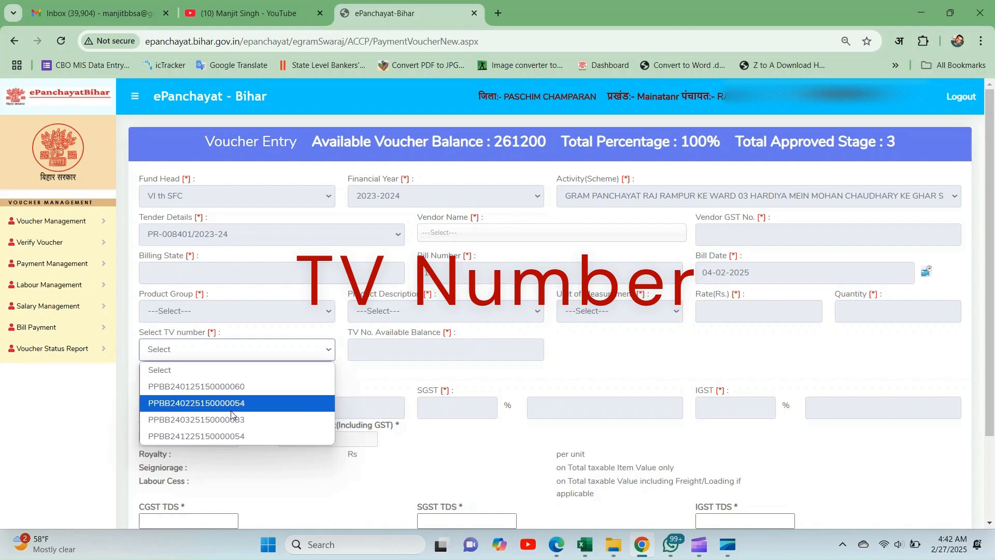
click(171, 332)
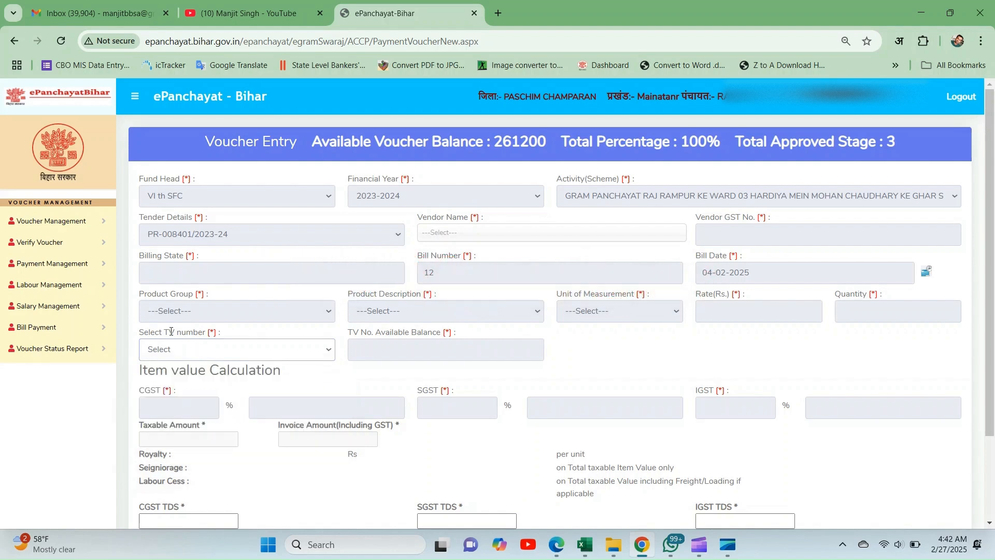
triple_click(171, 332)
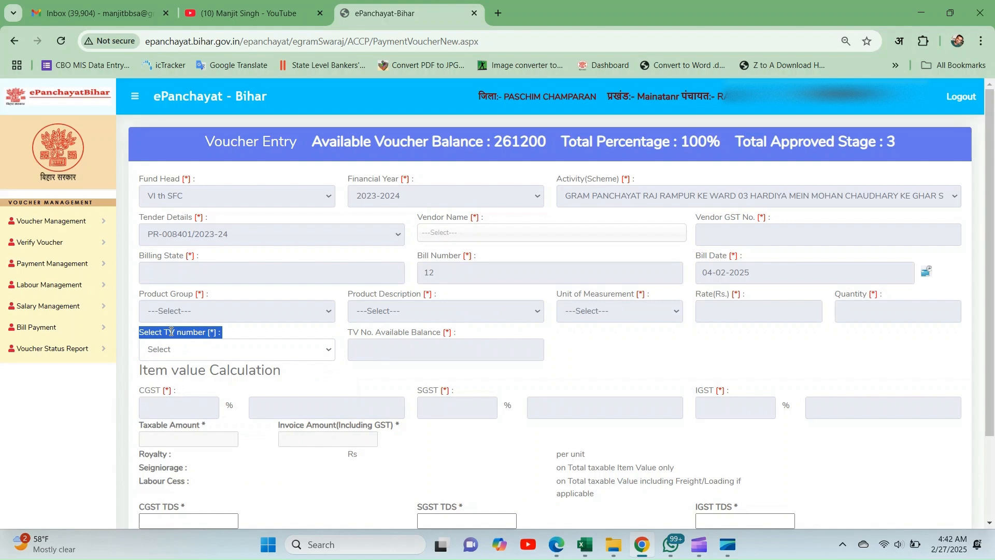
click(178, 361)
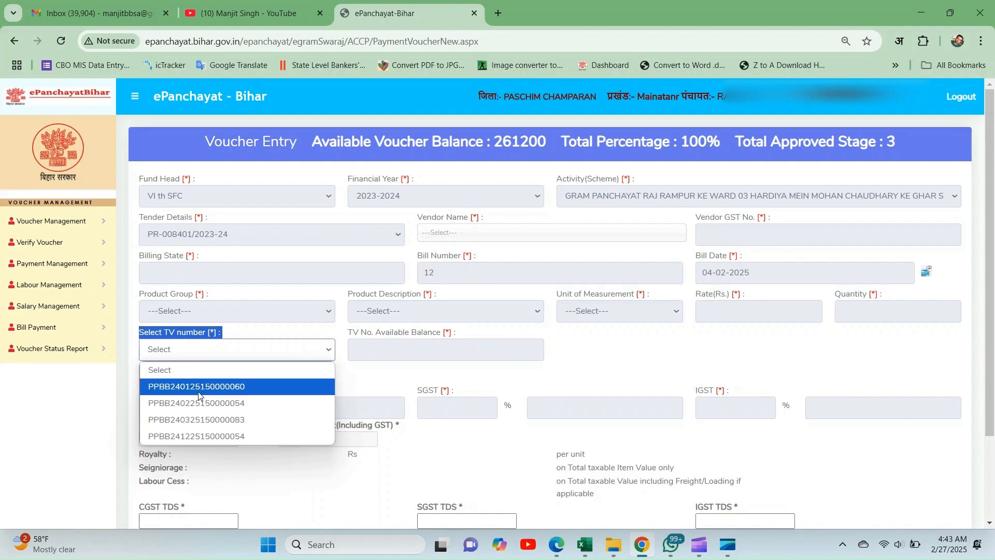
click(198, 391)
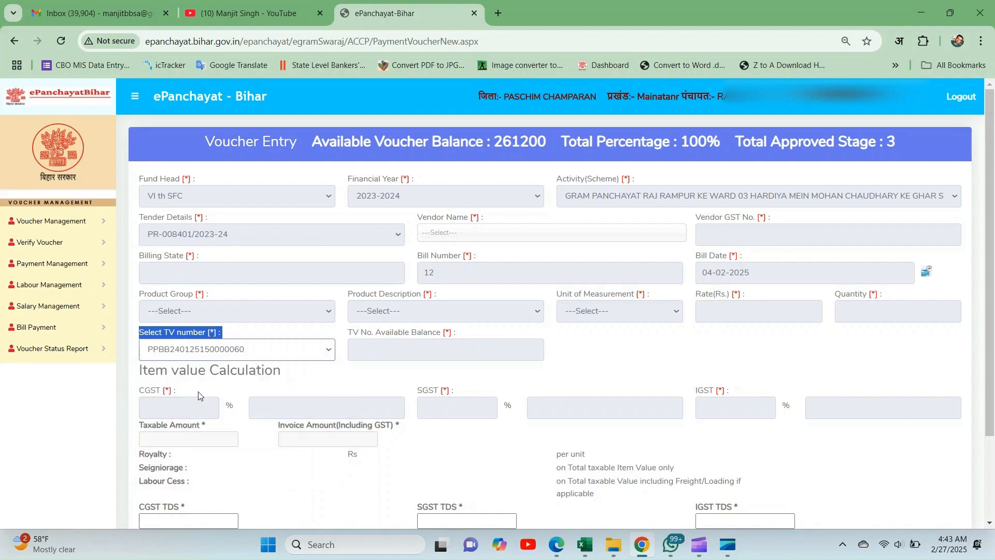
click(191, 348)
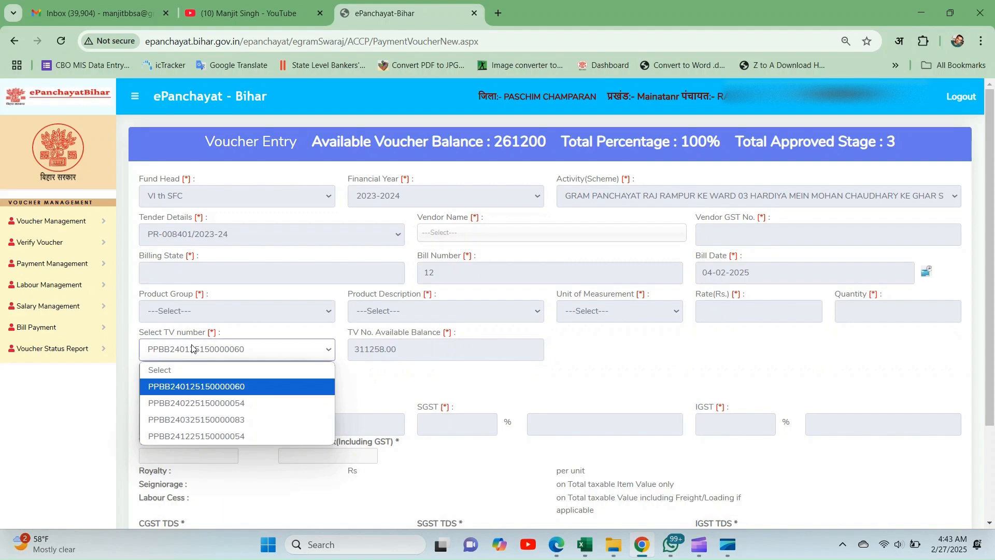
right_click(192, 348)
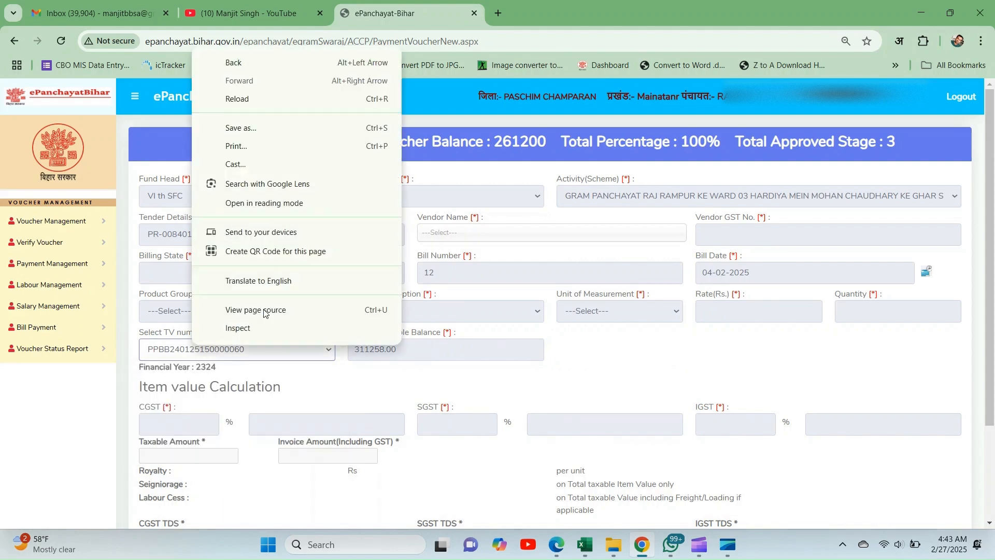
click(459, 242)
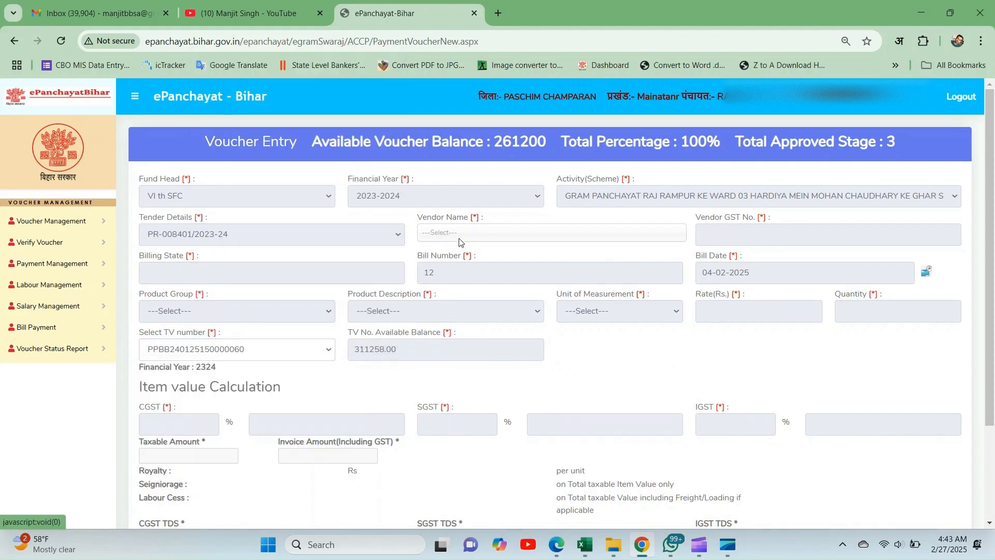
click(251, 356)
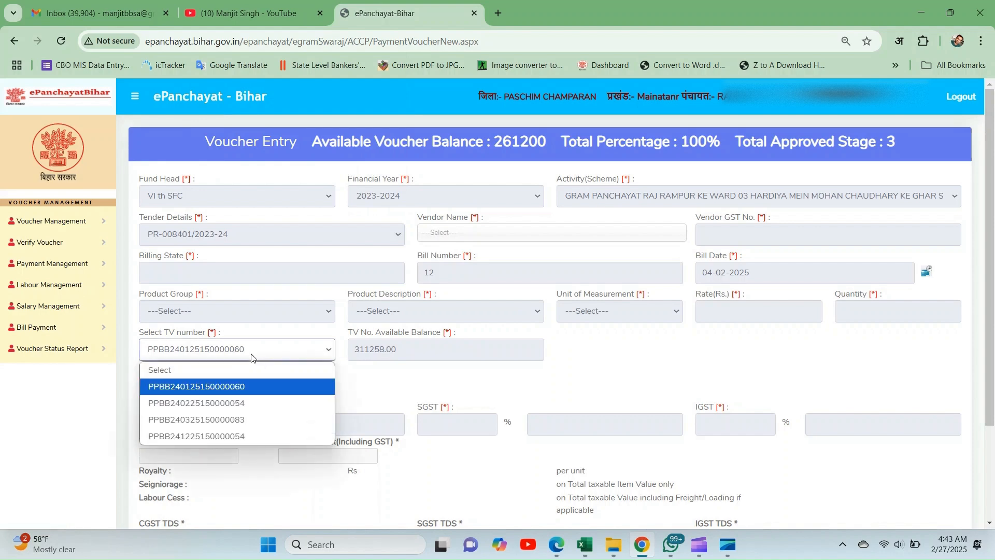
click(244, 401)
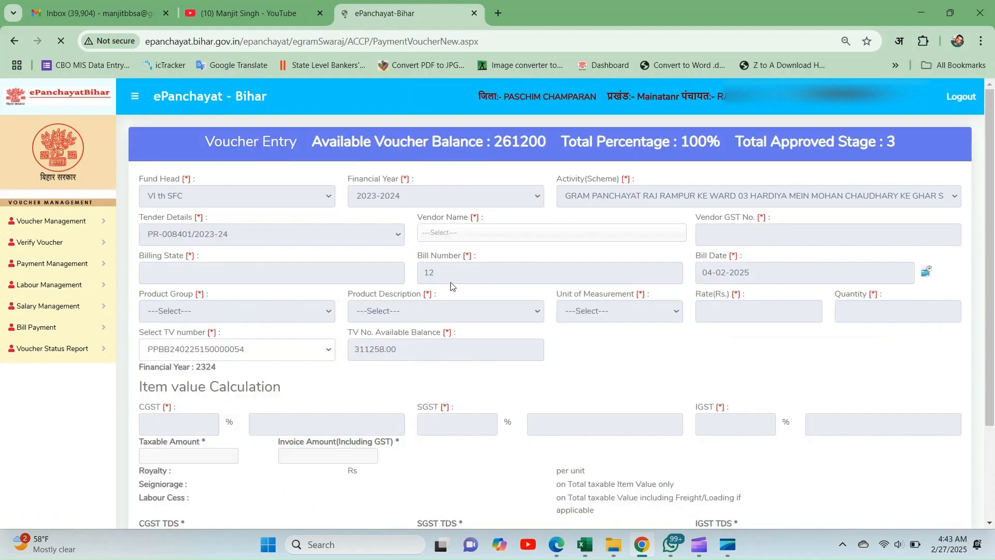
click(267, 351)
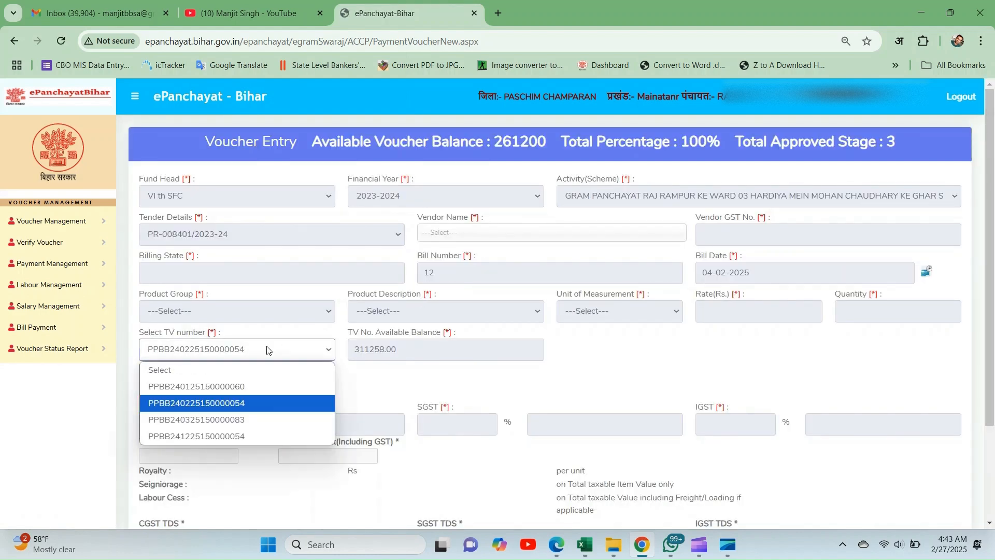
click(258, 419)
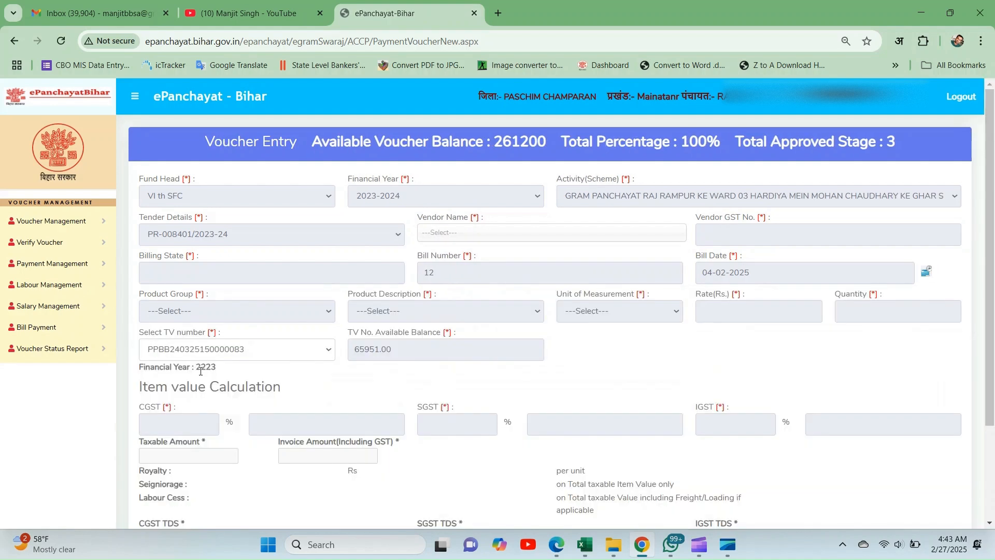
triple_click(200, 371)
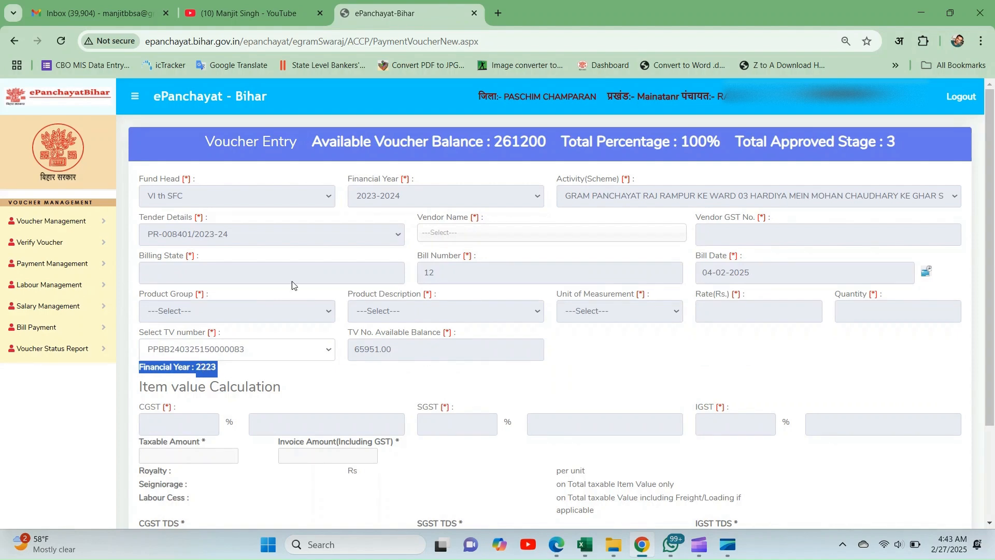
triple_click(357, 180)
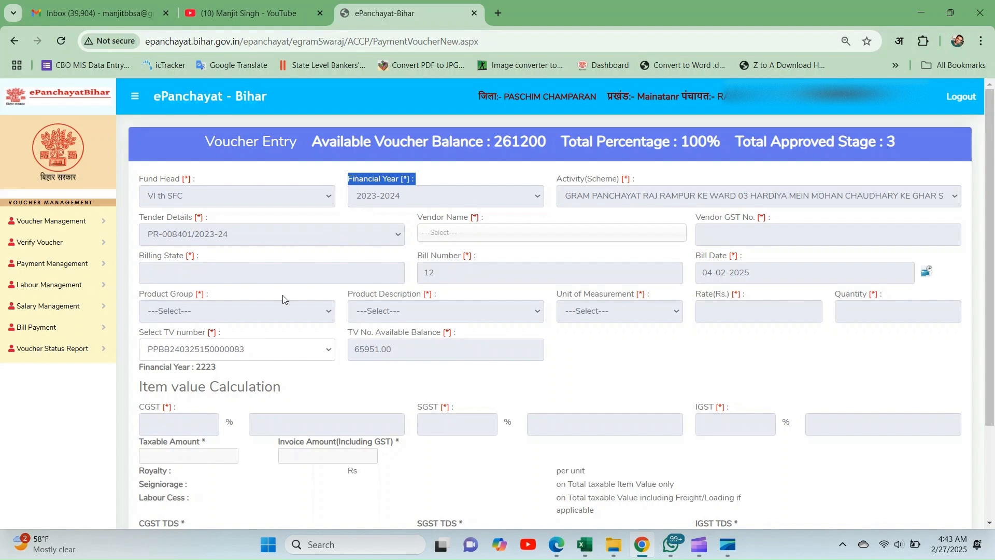
click(192, 350)
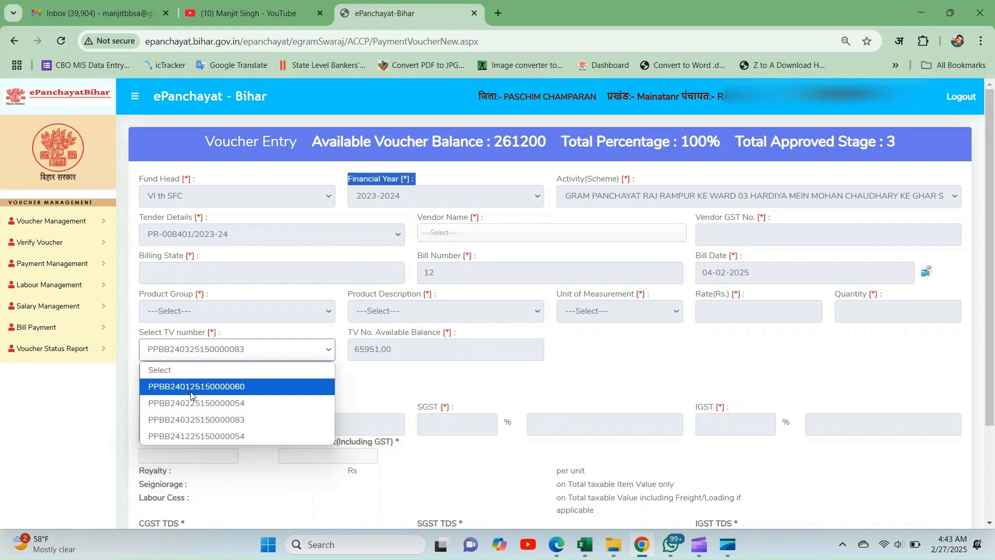
click(173, 435)
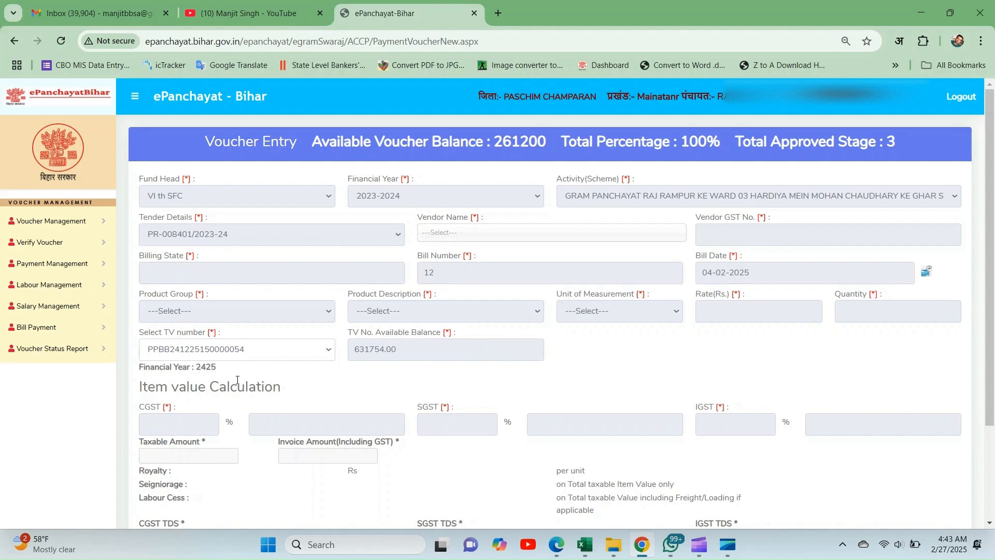
scroll(237, 380, down, 2)
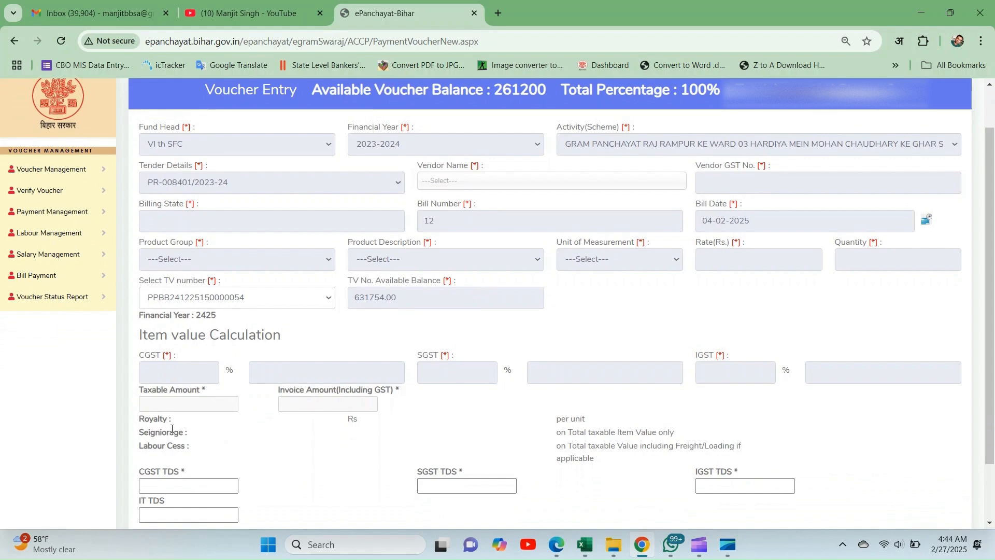
scroll(203, 441, down, 1)
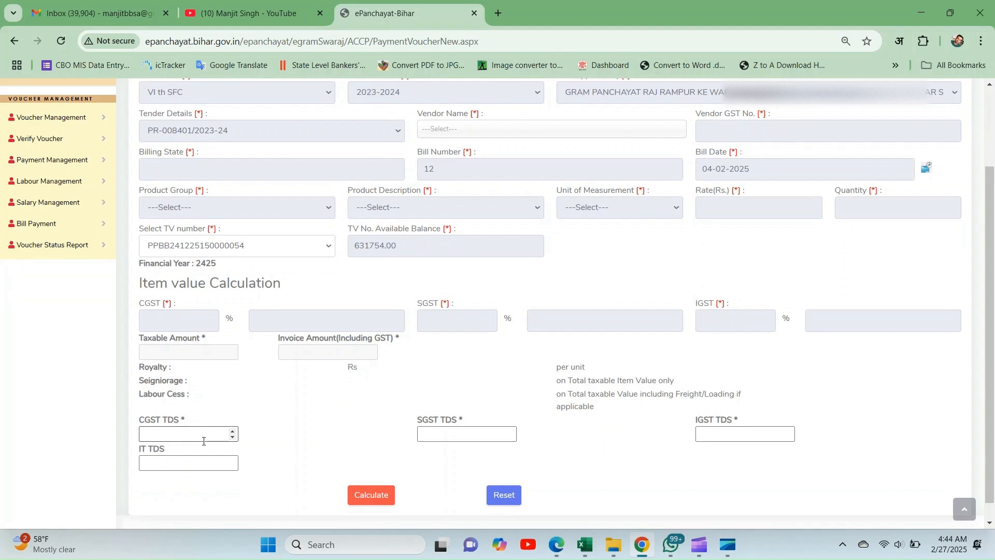
Review the Verify Voucher and Voucher Management options, and look at the REAT vendor payments login page
click(48, 122)
click(47, 122)
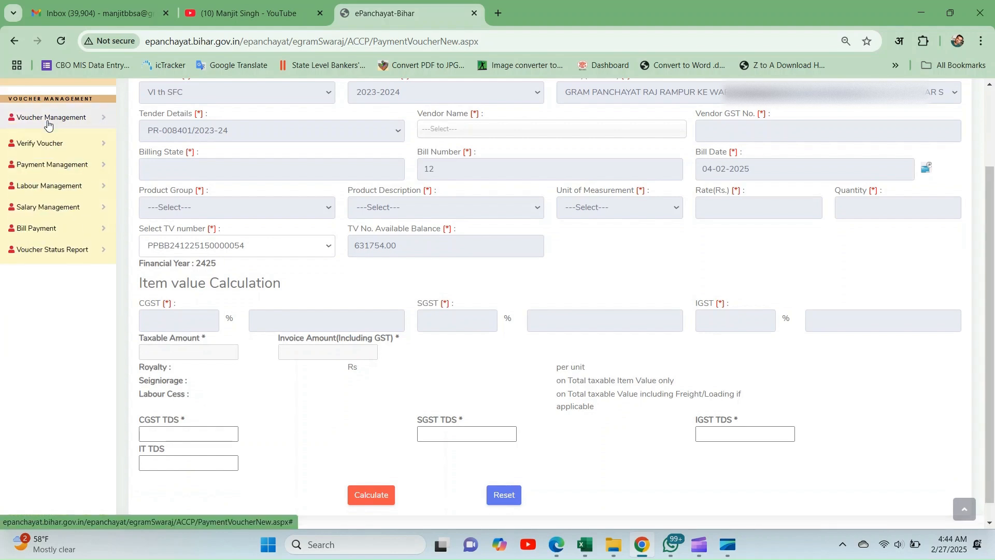
click(46, 146)
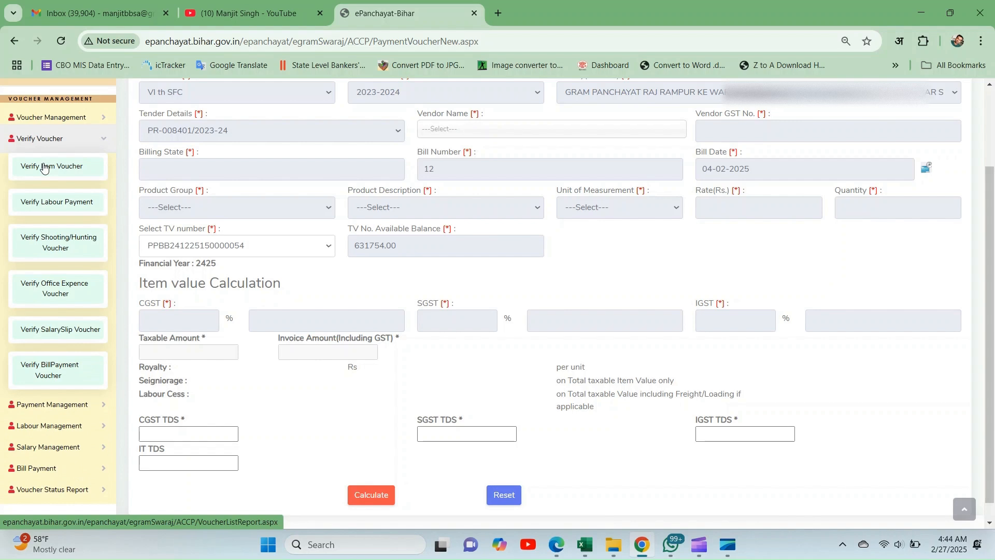
click(75, 117)
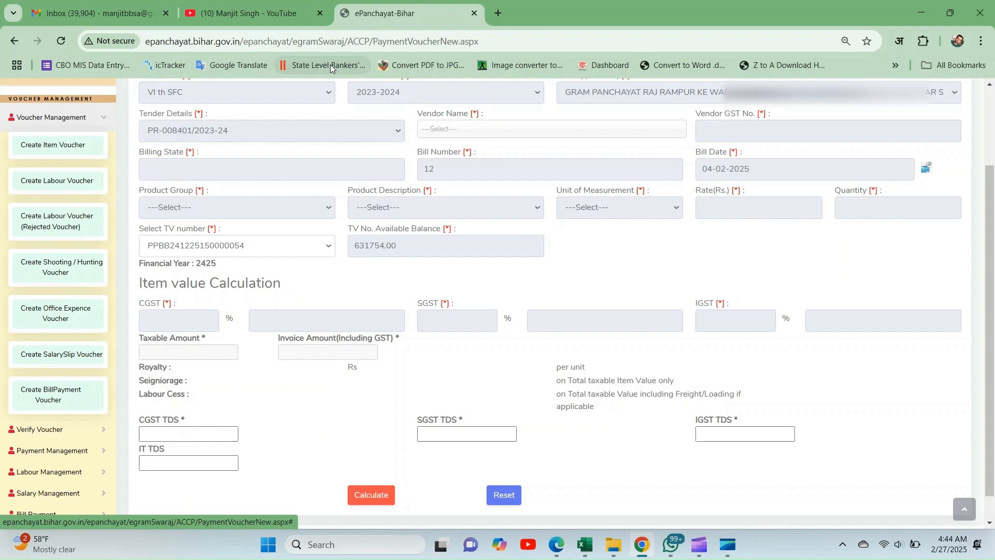
click(496, 14)
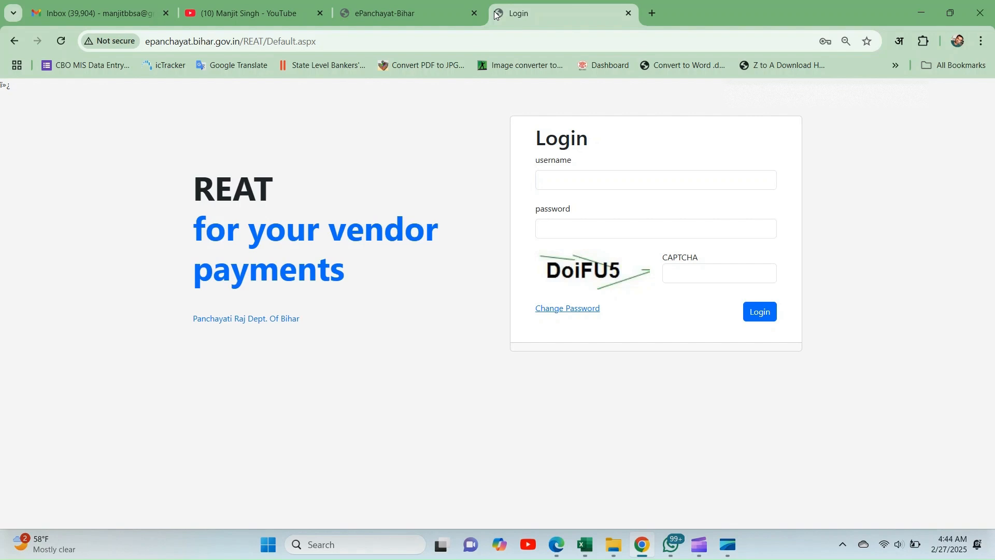
click(404, 4)
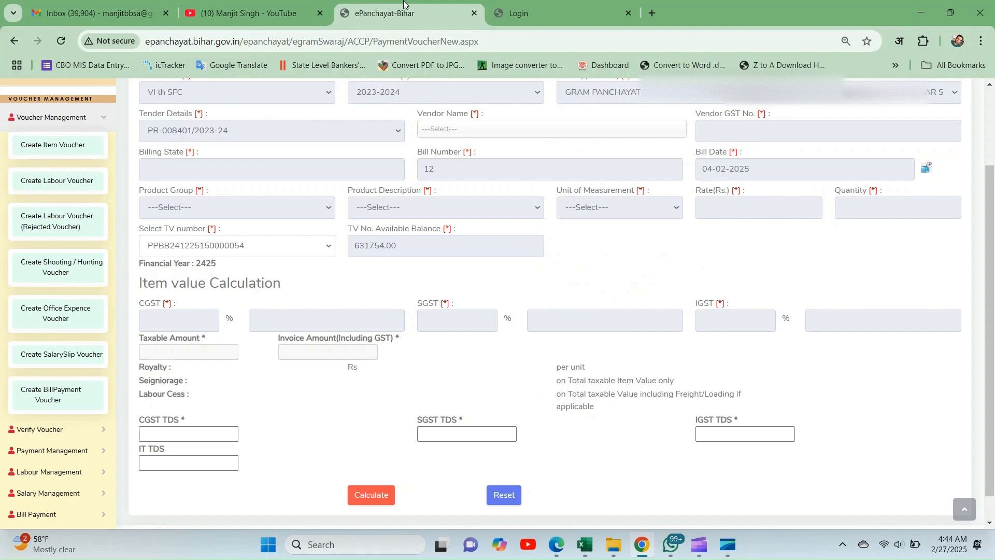
Open a new Create Item Voucher form and set the fund head to VI th SFC and financial year to 2023-2024
click(82, 151)
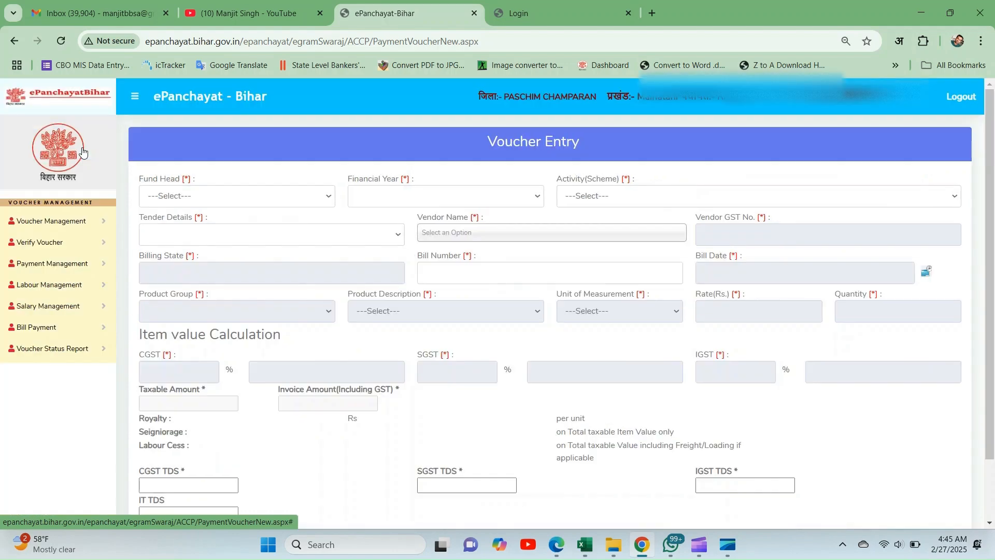
click(251, 195)
click(218, 233)
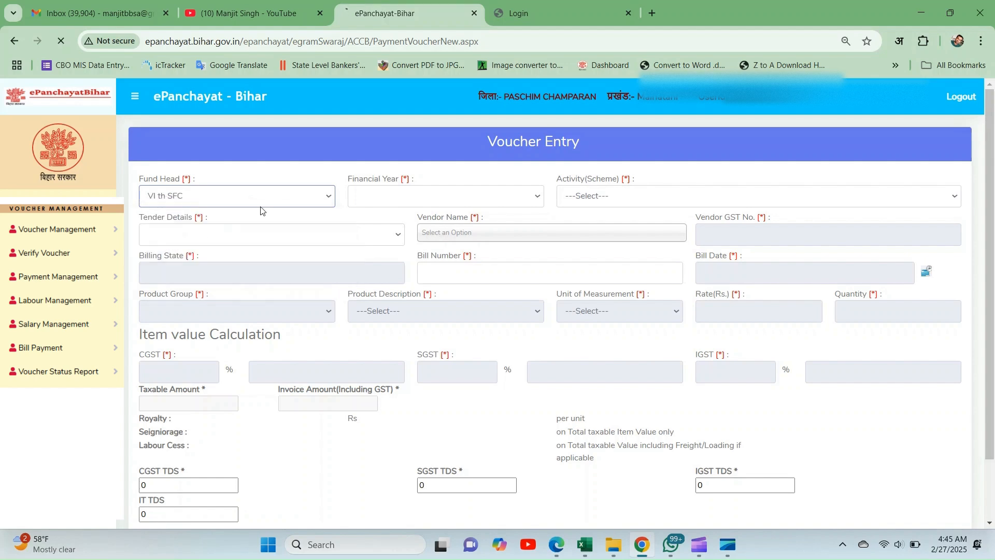
click(696, 544)
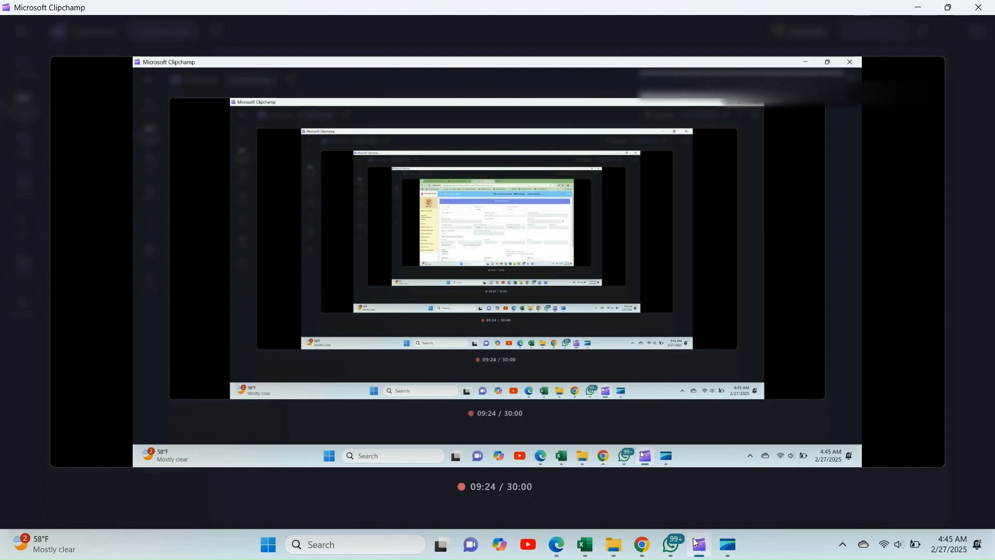
click(696, 545)
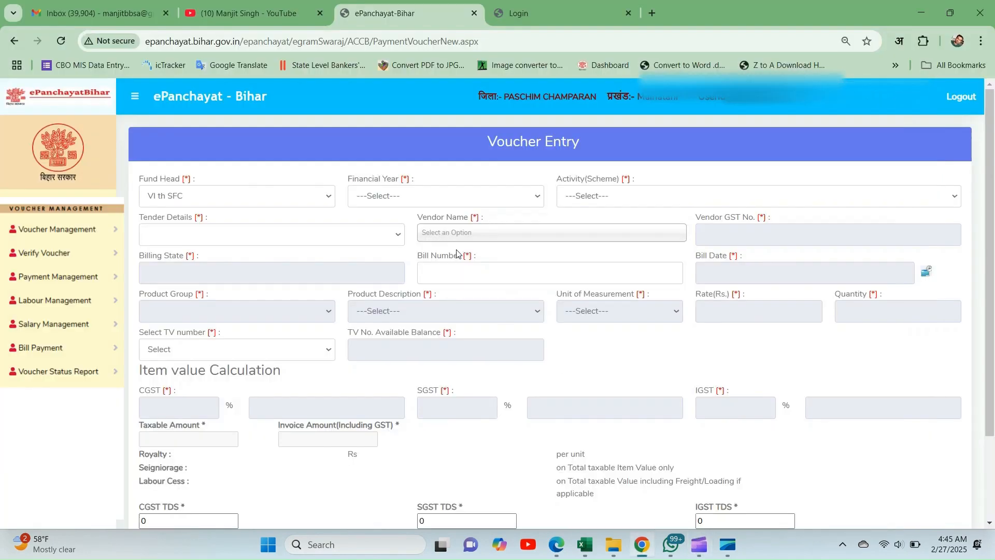
click(407, 198)
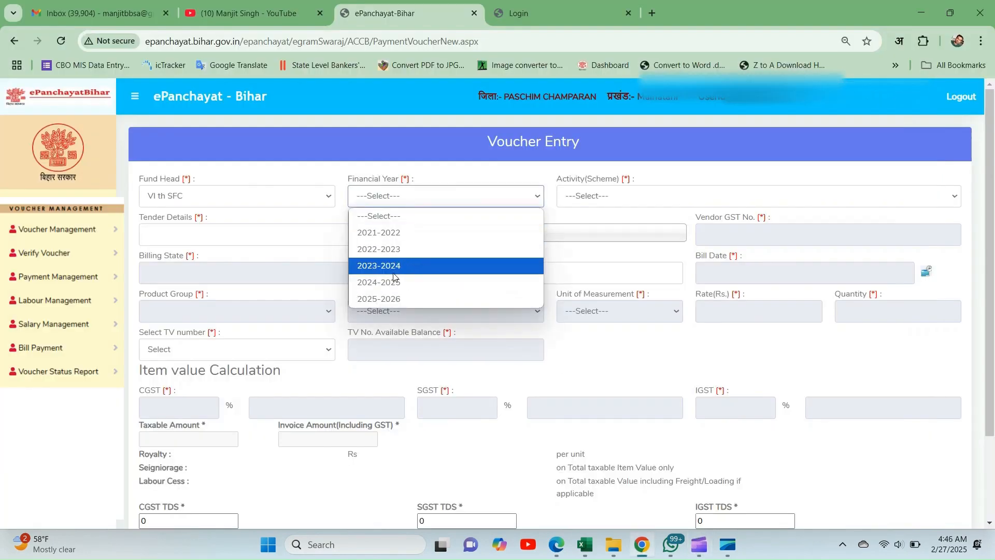
click(393, 269)
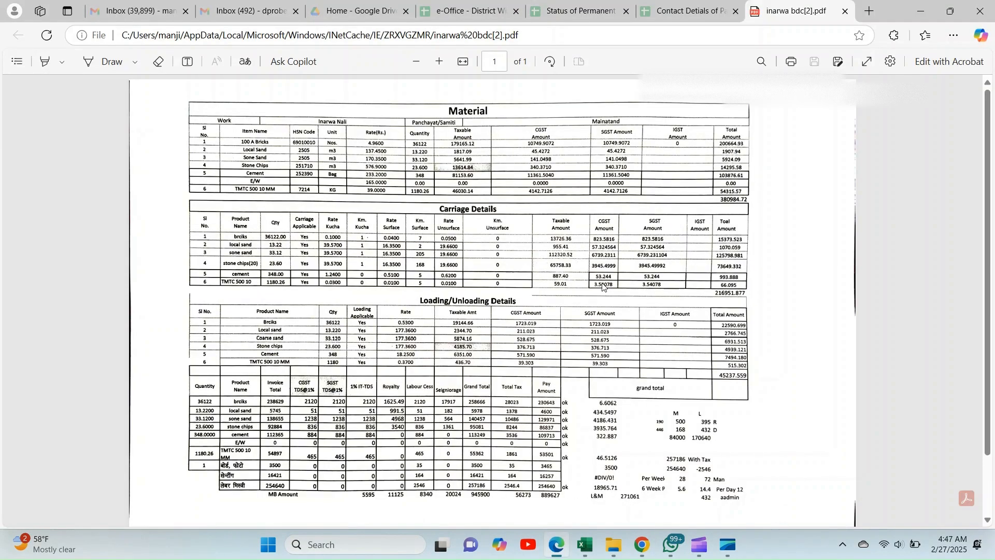
Switch to Edge and examine the material, carriage, loading/unloading and tax tables in the inarwa bdc[2].pdf bill sheet
scroll(603, 287, up, 5)
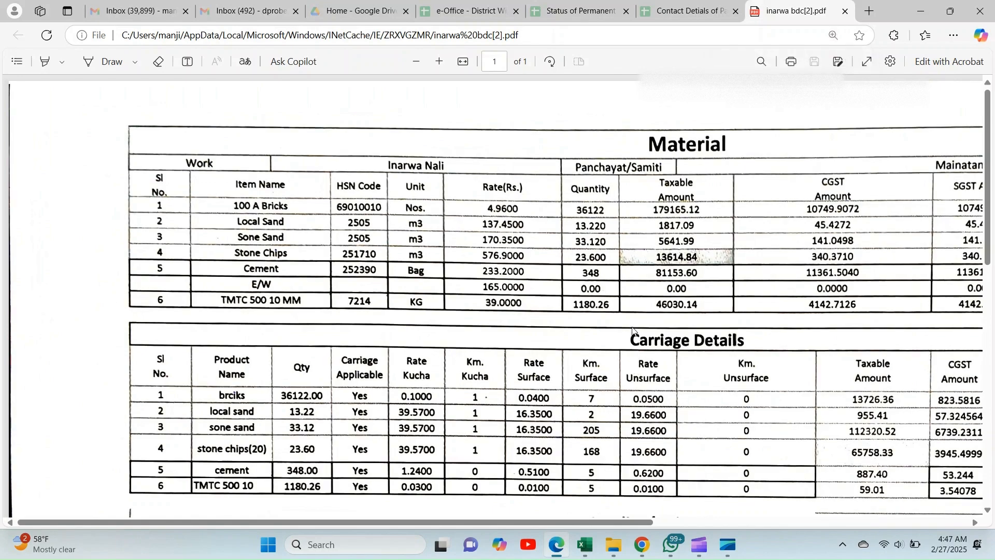
scroll(556, 262, right, 4)
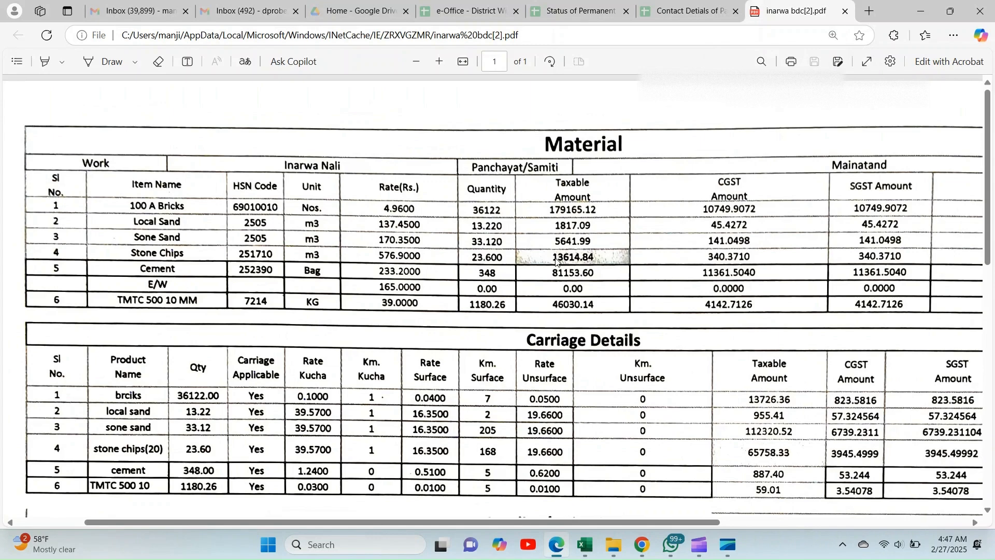
scroll(556, 262, down, 1)
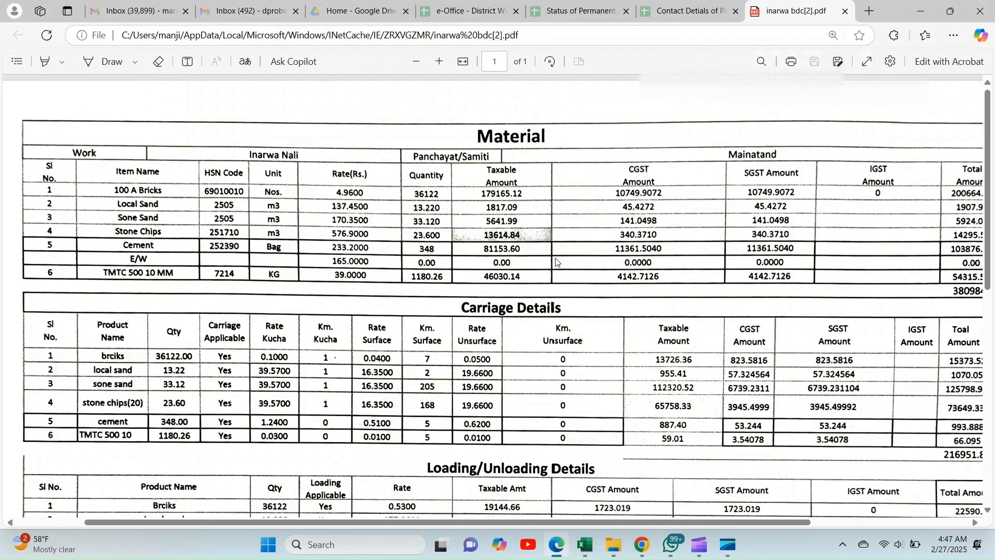
scroll(556, 262, down, 1)
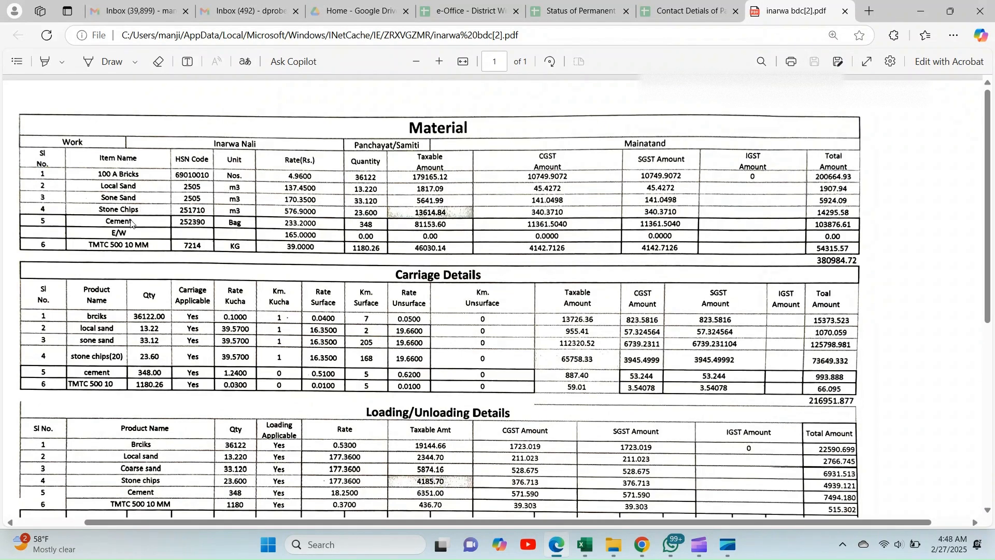
scroll(206, 222, left, 3)
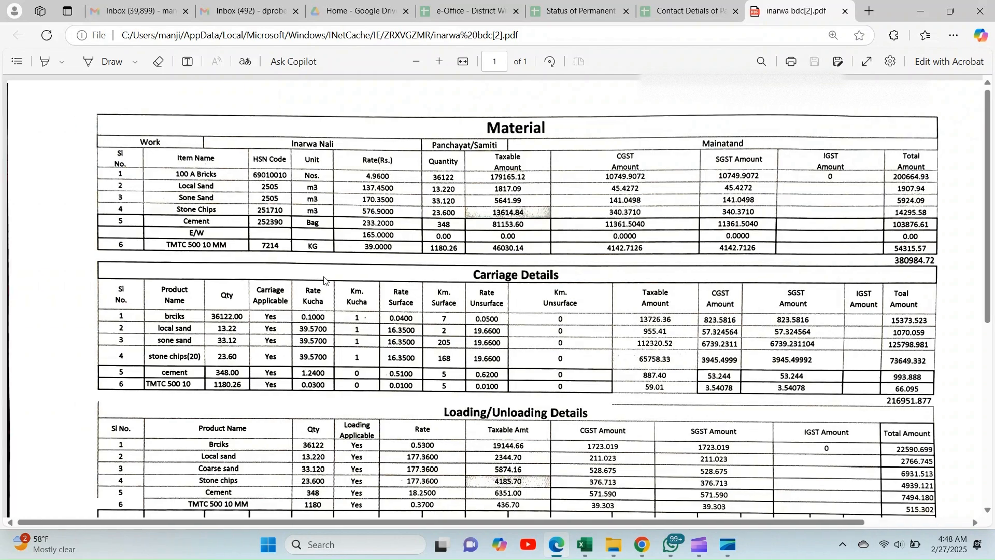
scroll(367, 297, down, 3)
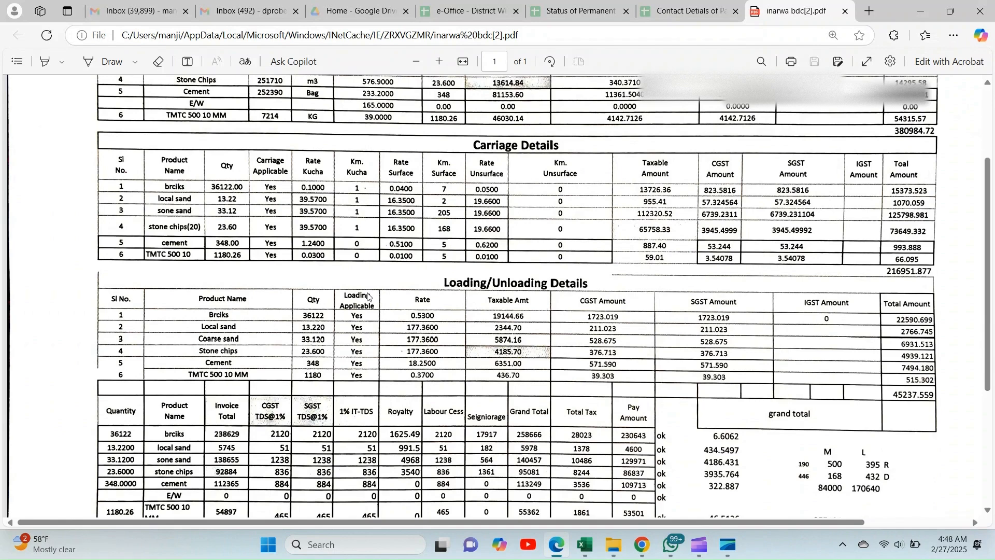
scroll(412, 338, down, 2)
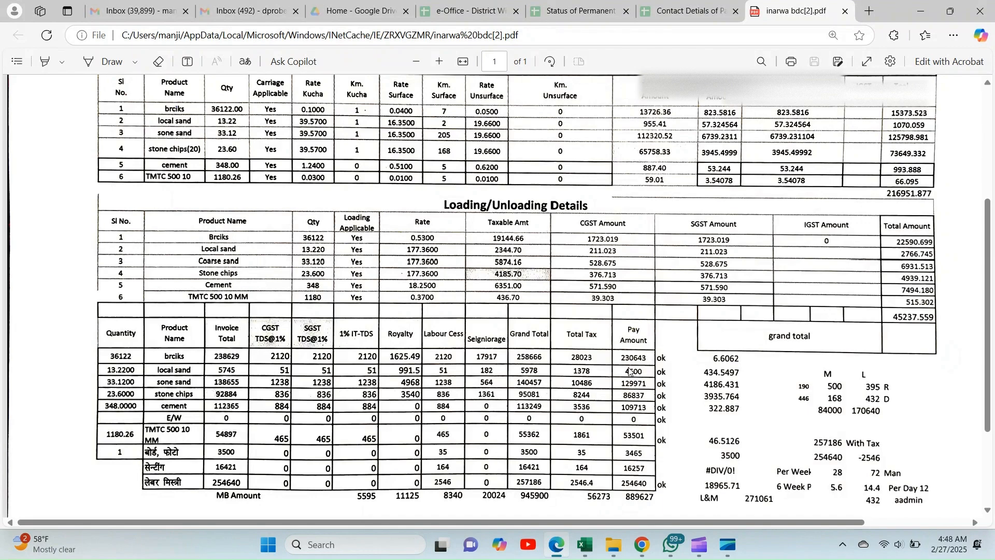
scroll(630, 371, up, 4)
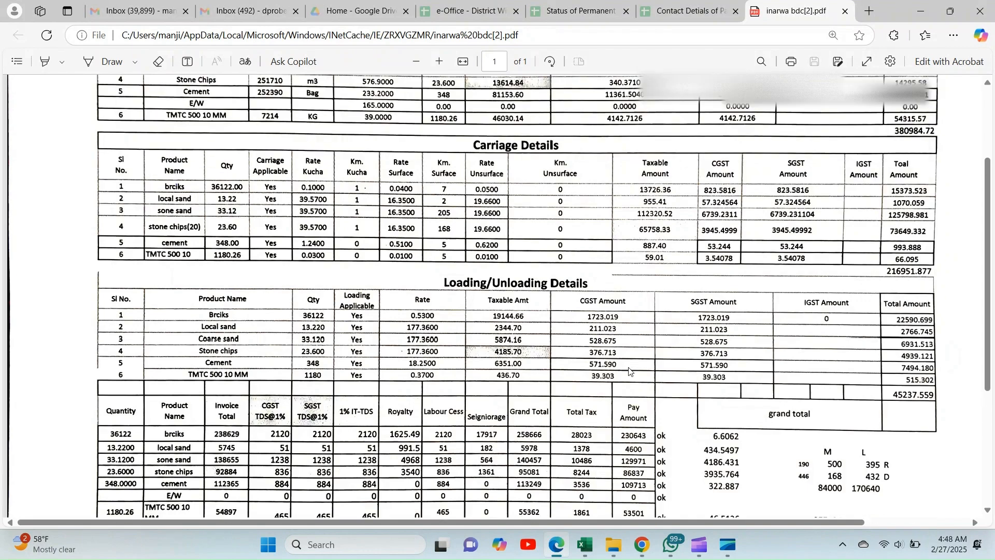
scroll(630, 370, down, 6)
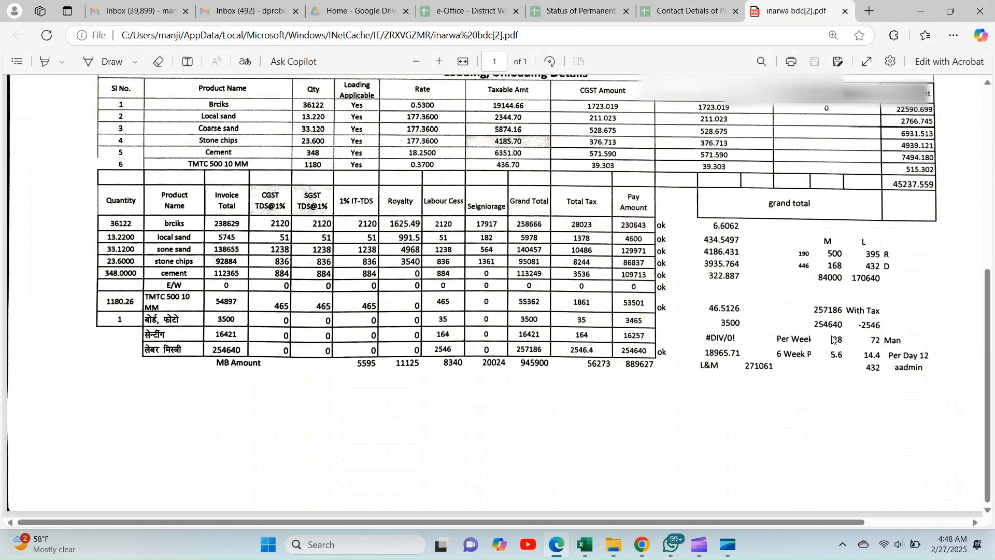
Return to ePanchayat in Chrome and choose the Gram Panchayat Raj Inarwa pakka nala nirman activity, 180651, for the voucher
key(alt+Tab)
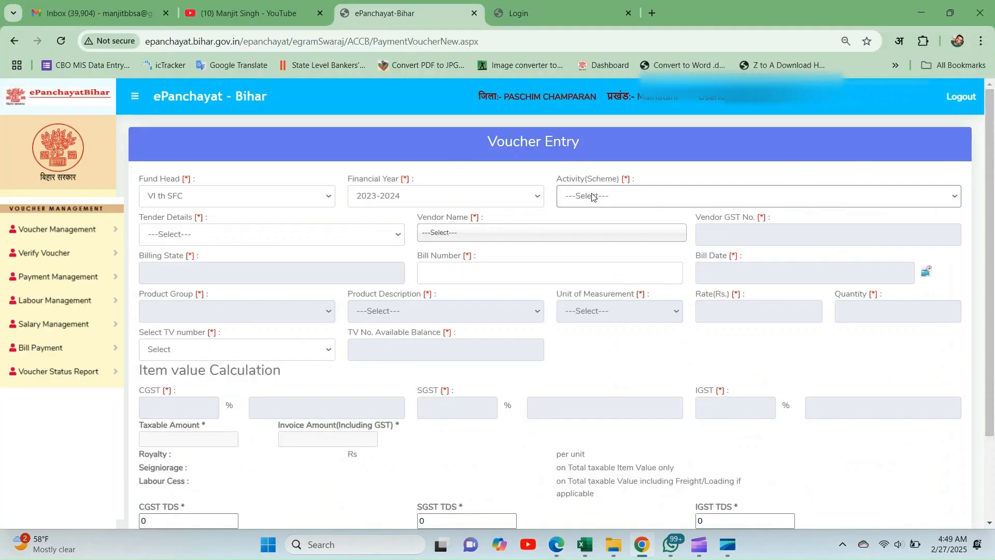
click(592, 197)
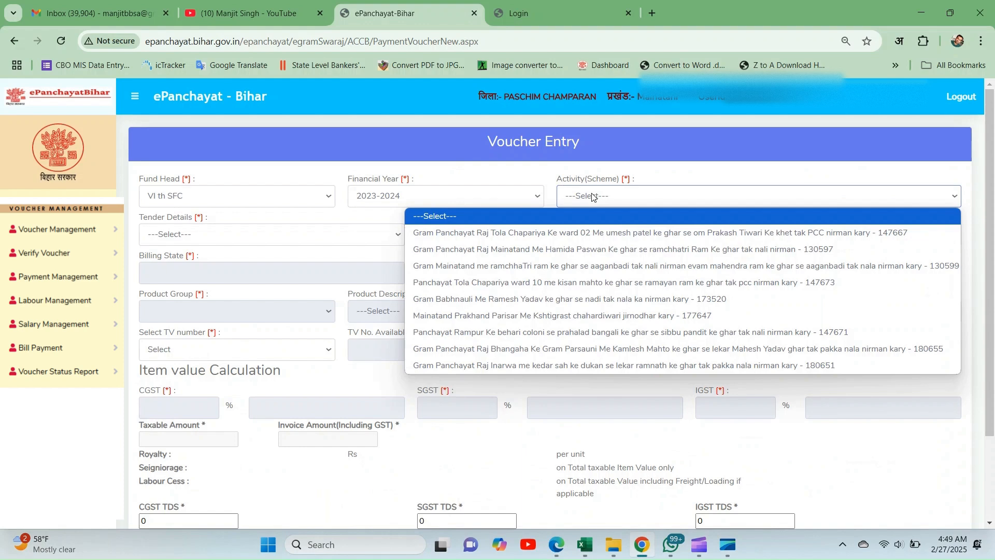
key(Down)
key(Down)
key(Down)
key(Down)
key(Down)
key(Down)
key(Down)
key(Down)
key(Down)
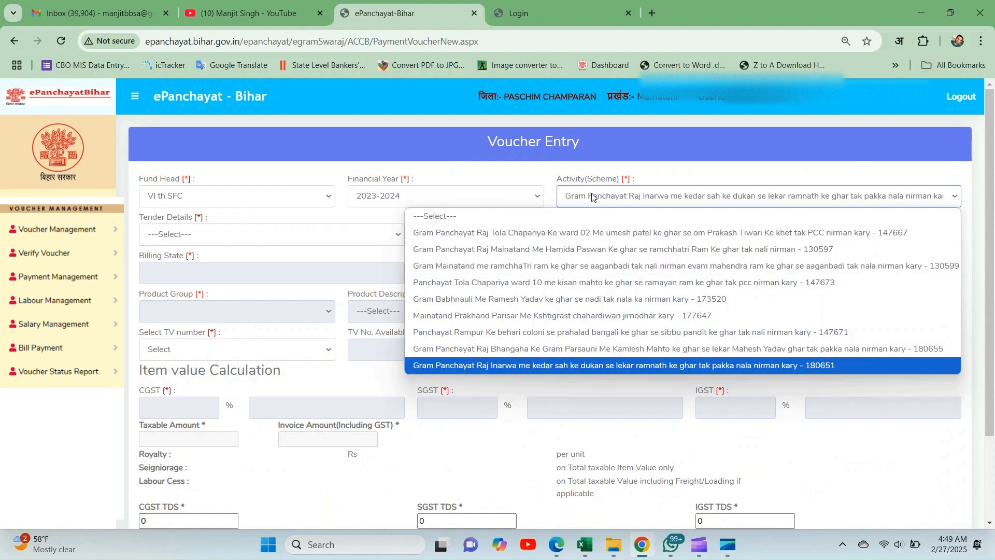
key(Return)
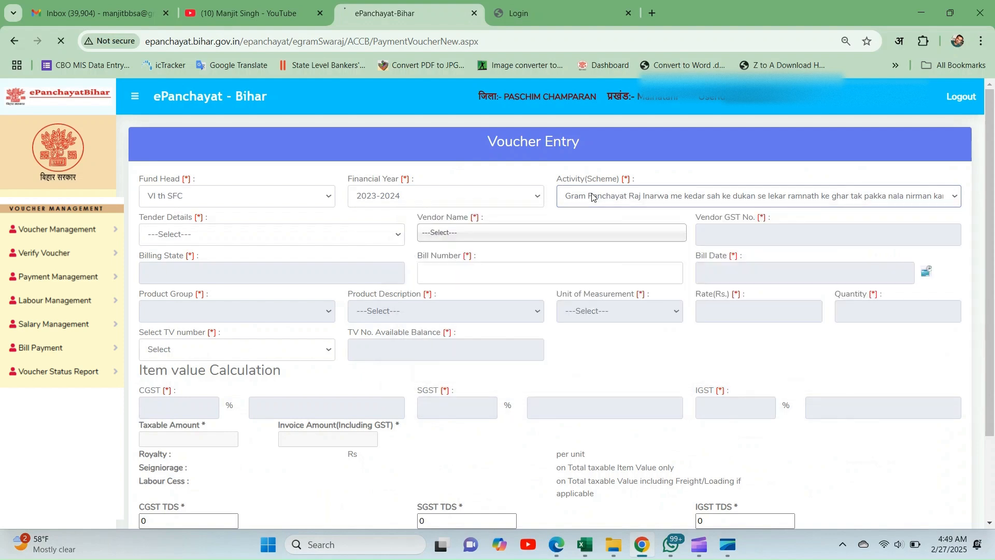
Select tender PR-008401/2023-24 for the Inarwa drain voucher
click(390, 233)
key(Down)
key(Down)
key(Return)
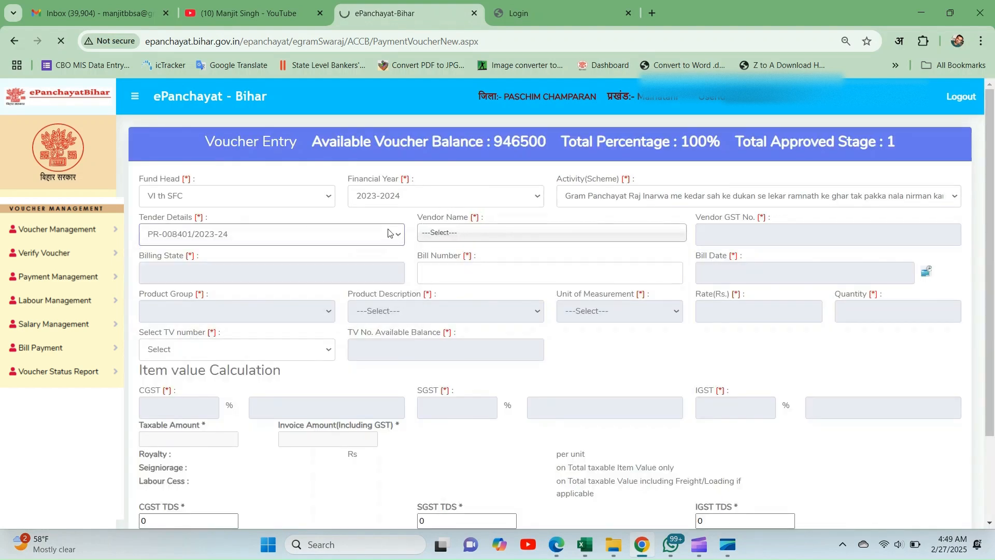
Search the vendor list for "pank" and choose PANKAJ ENT UDYOG as the voucher's vendor
click(493, 235)
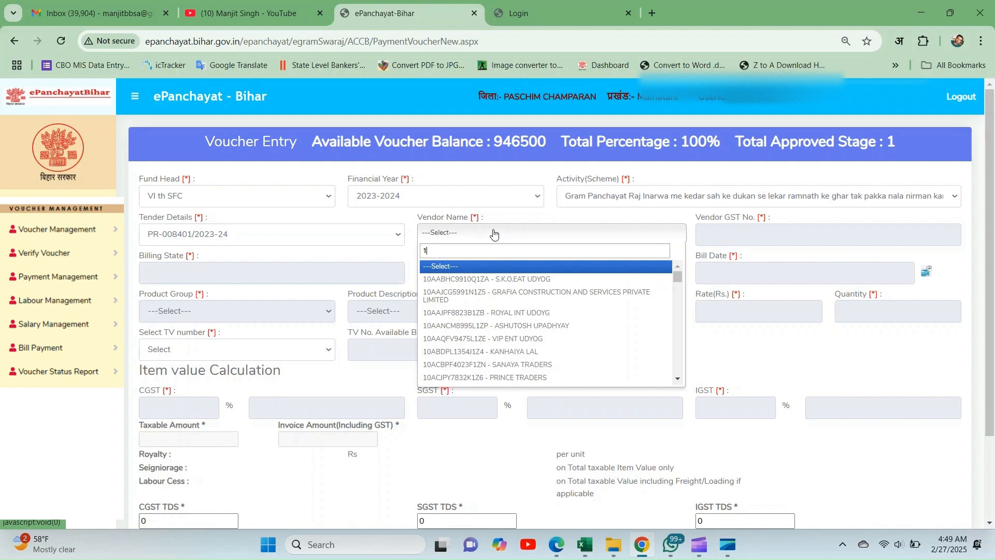
text(0)
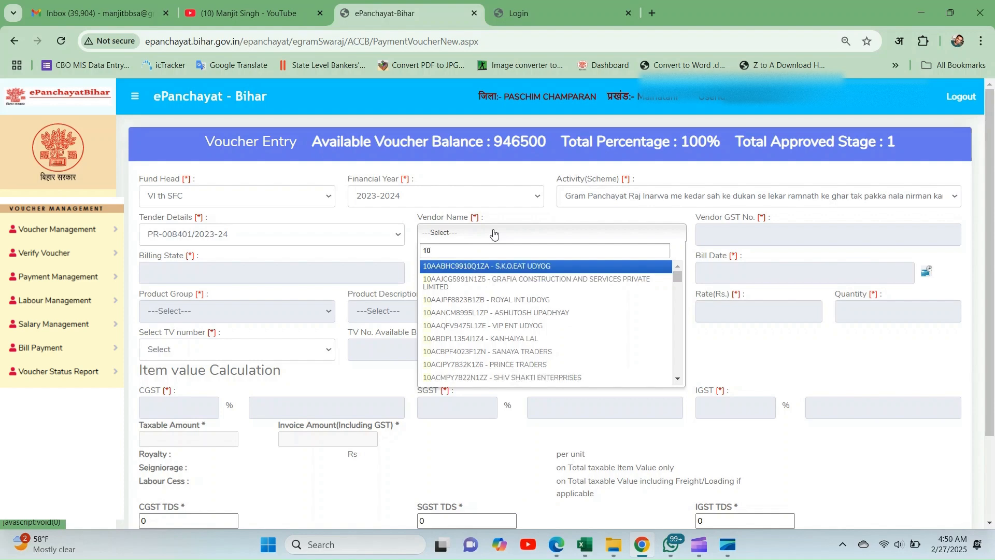
key(BackSpace)
key(BackSpace)
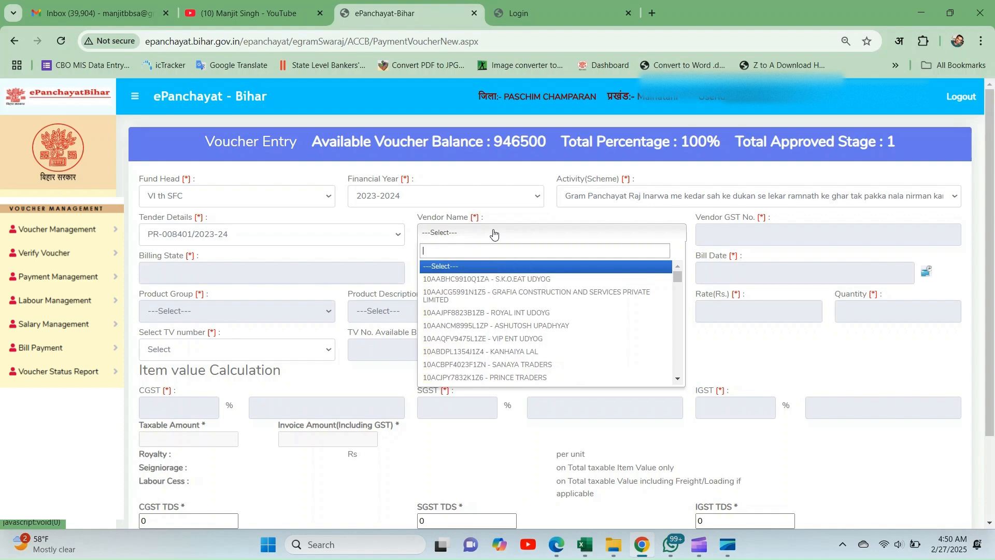
text(pank)
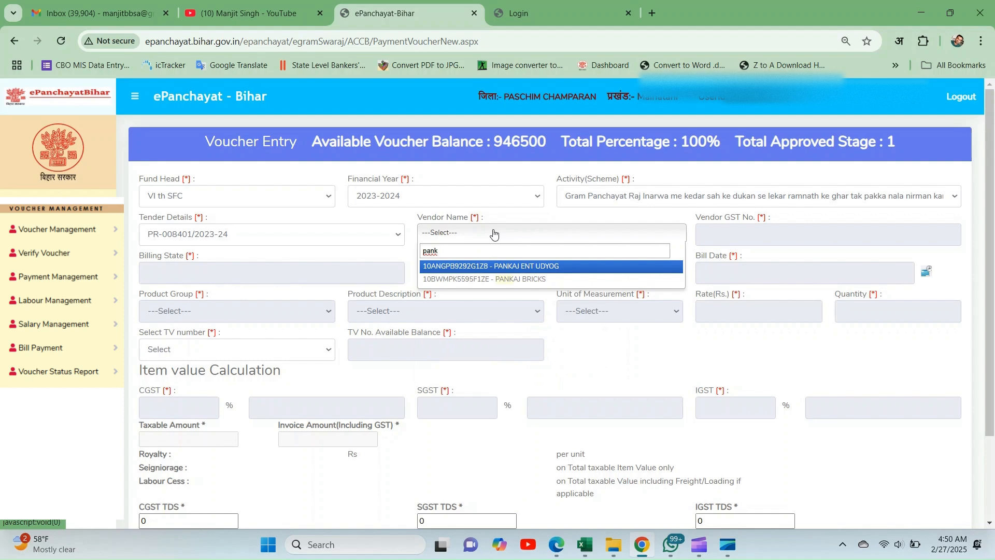
key(Return)
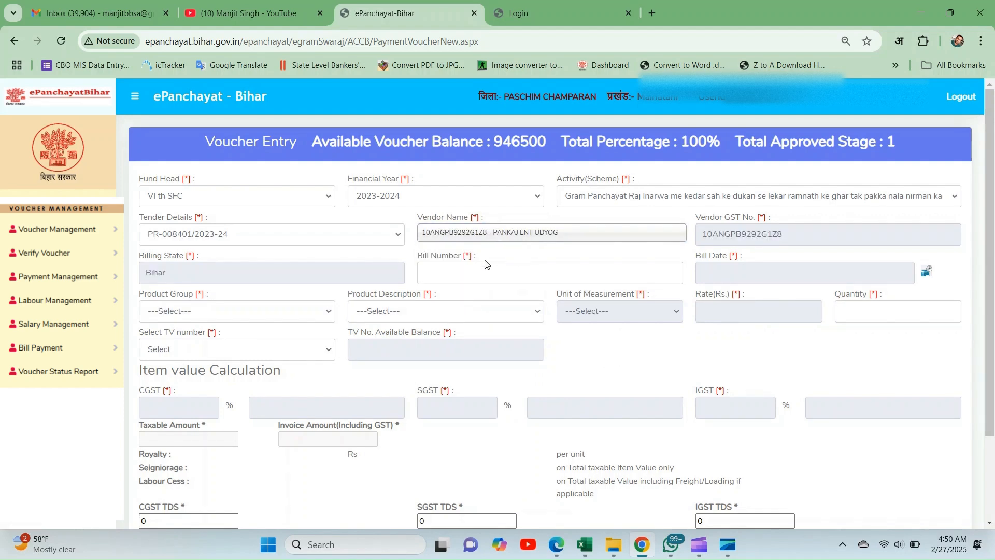
Enter bill number 113 and set the bill date to 20-01-2025
click(460, 271)
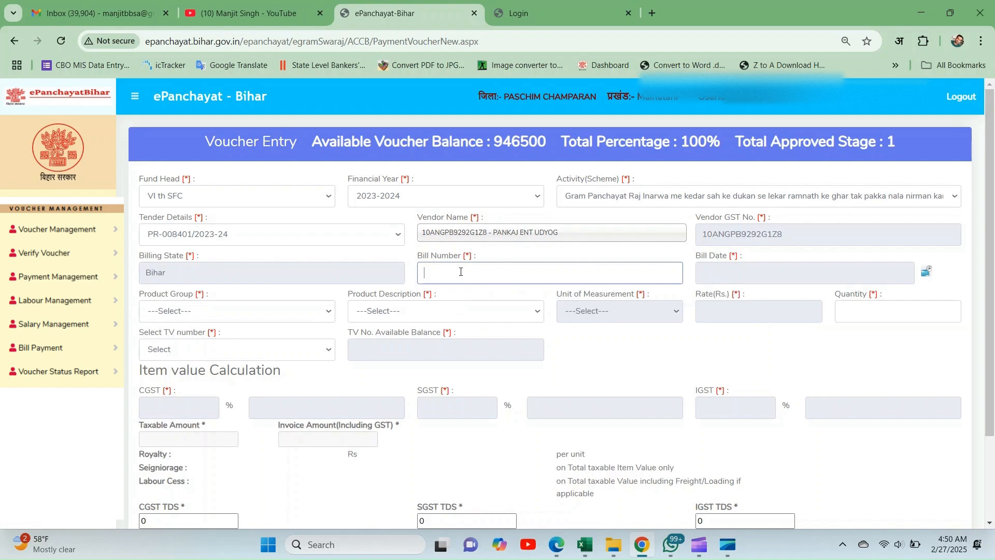
text(13)
click(428, 274)
text(1)
click(926, 271)
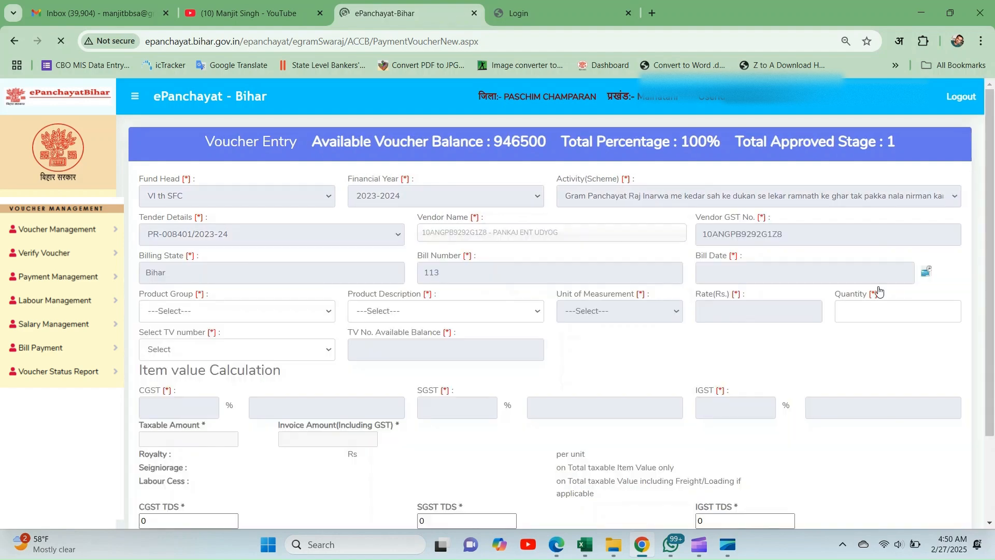
click(928, 273)
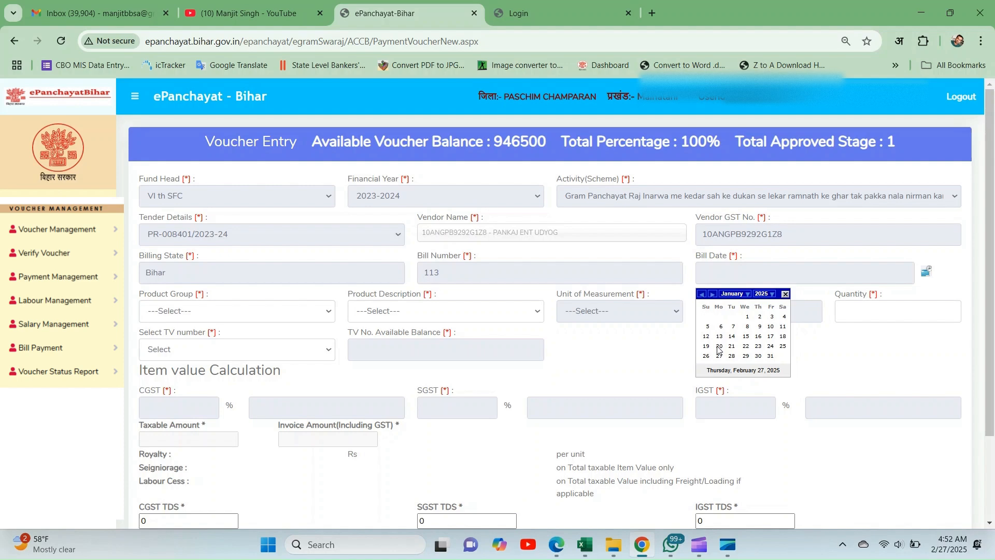
click(719, 347)
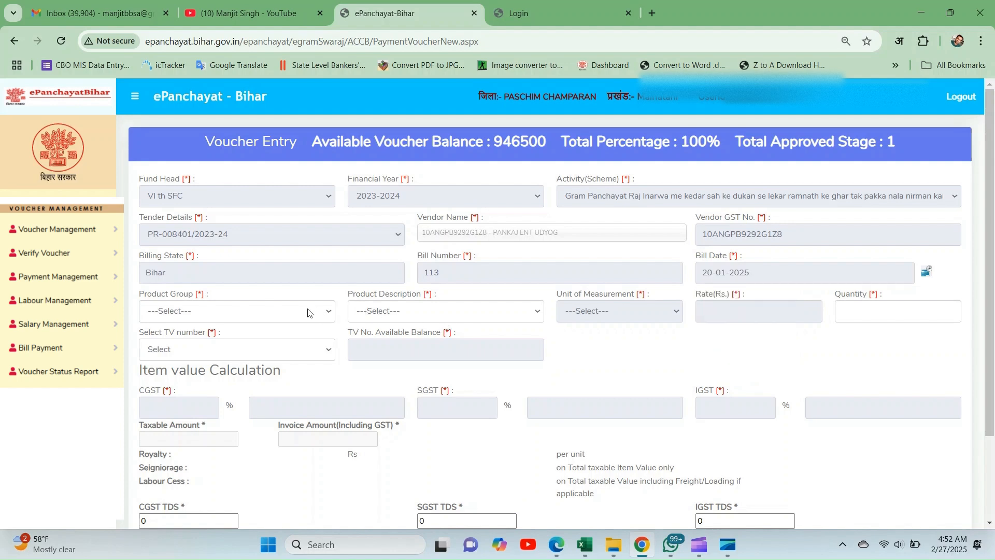
Set the product group to BRICK and the product description to 100 A Bricks (ccommon burnt clay)
click(213, 311)
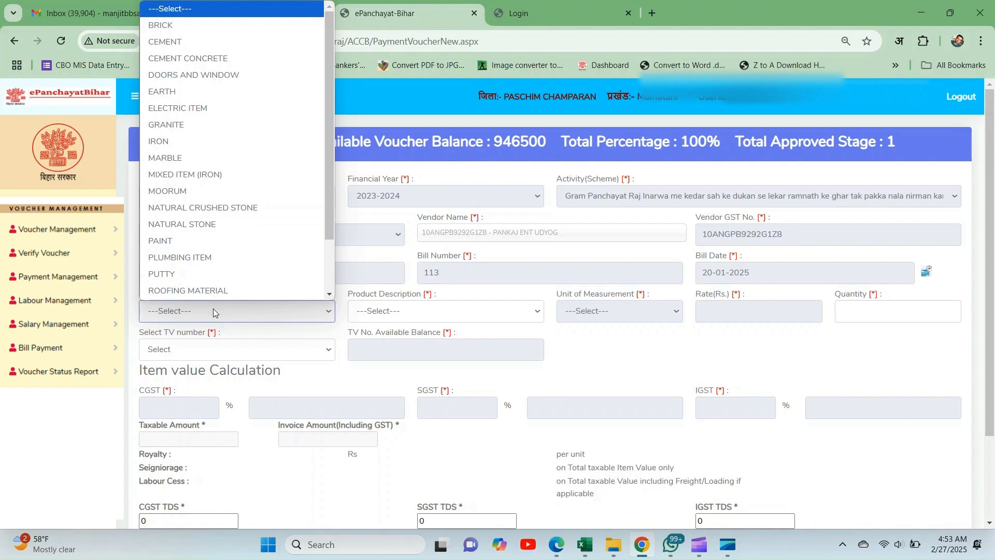
key(Down)
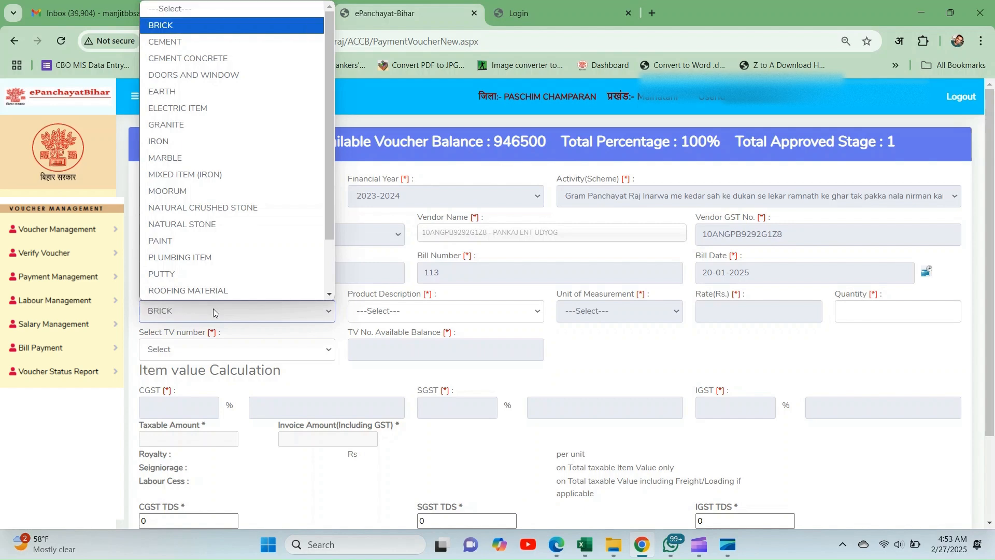
key(Return)
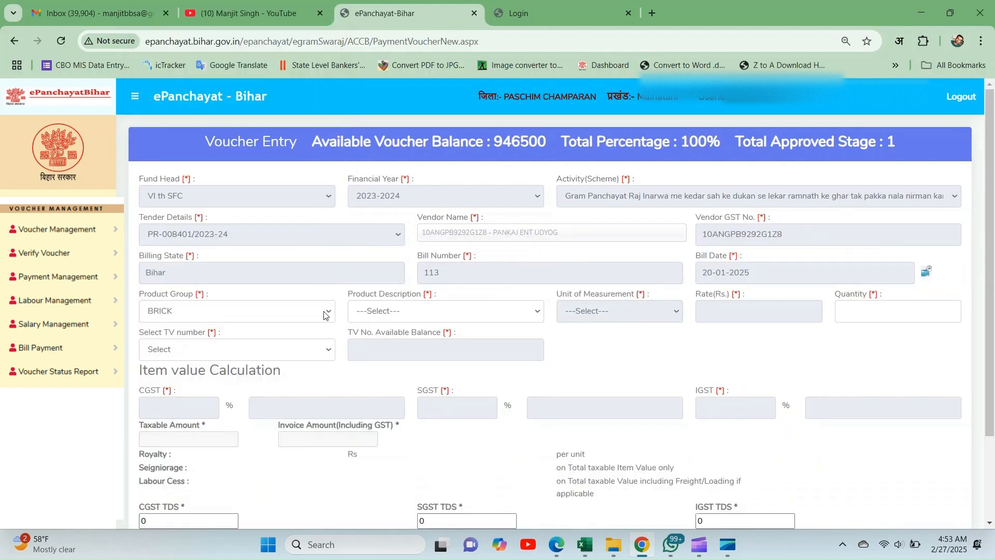
click(367, 312)
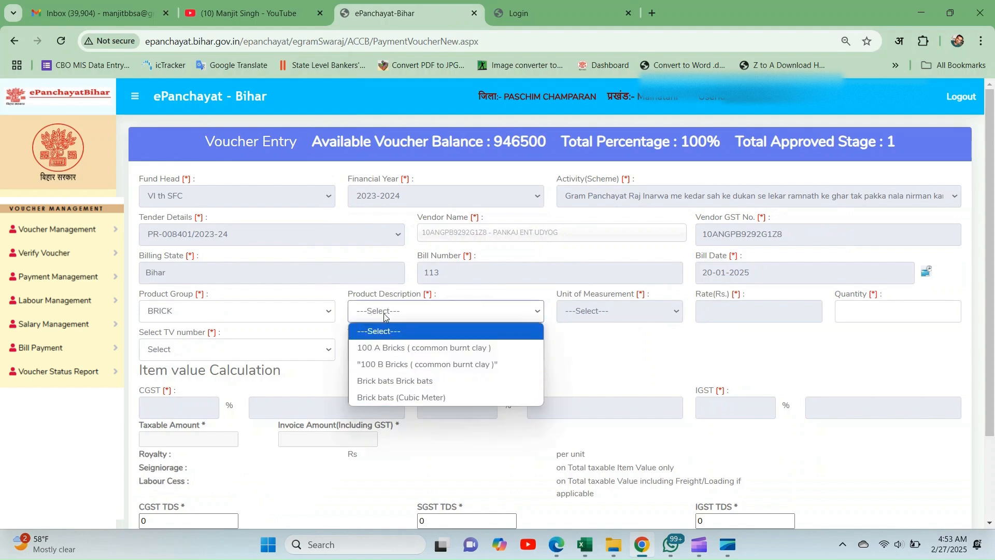
click(400, 348)
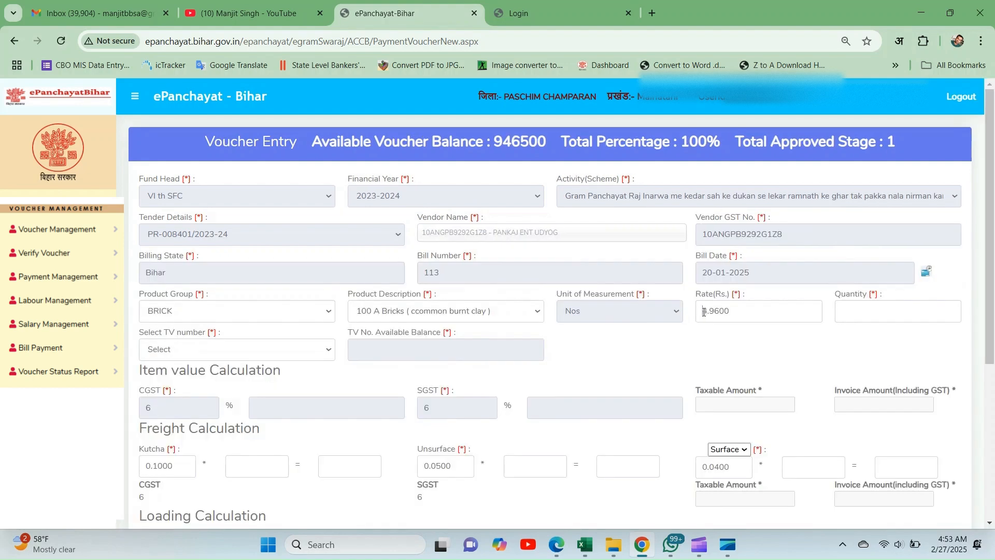
Try to leave the rate for the 100 A Bricks item blank and dismiss the resulting alert
click(704, 312)
double_click(704, 311)
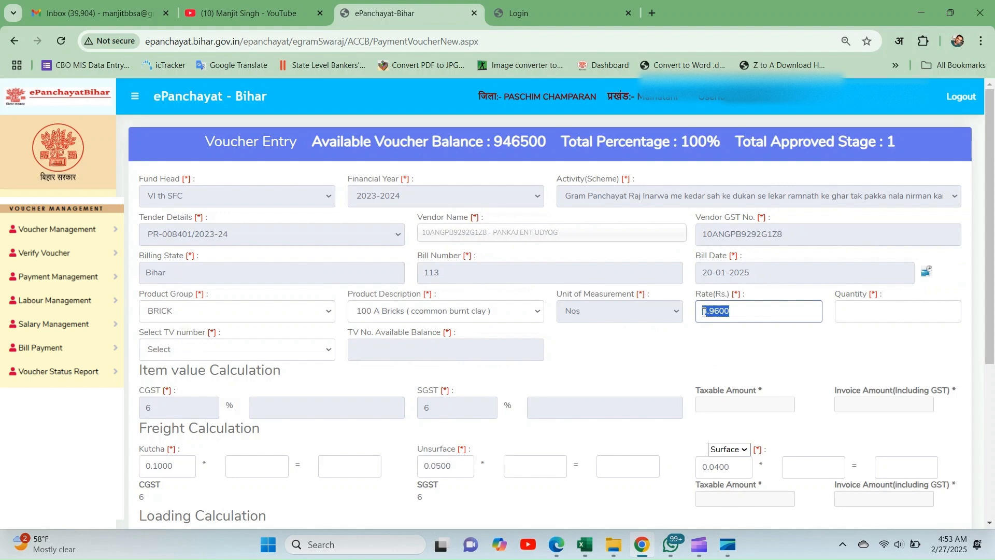
key(Right)
key(BackSpace)
key(BackSpace)
key(BackSpace)
key(BackSpace)
key(BackSpace)
key(BackSpace)
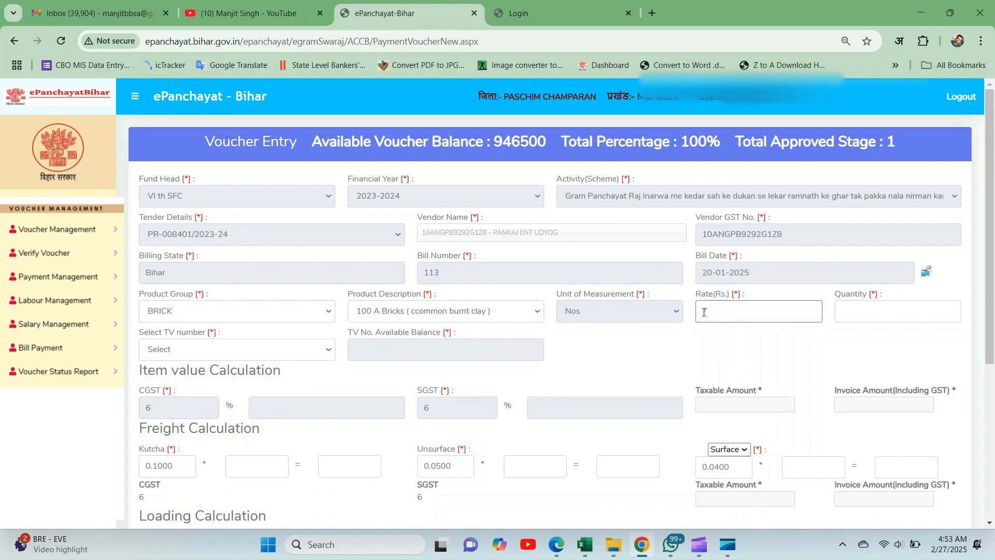
key(Tab)
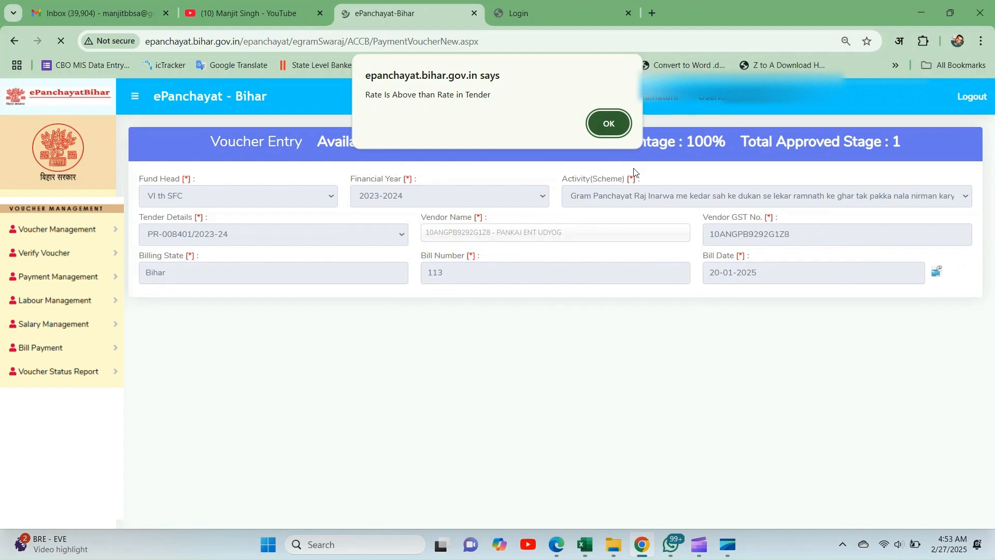
click(604, 127)
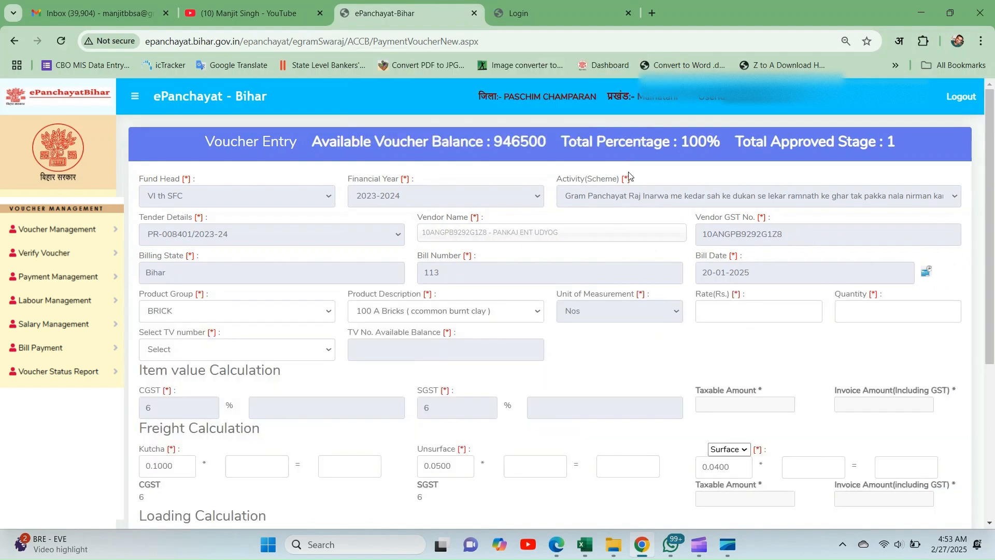
Try a lower rate of 4 for the 100 A Bricks item
click(703, 311)
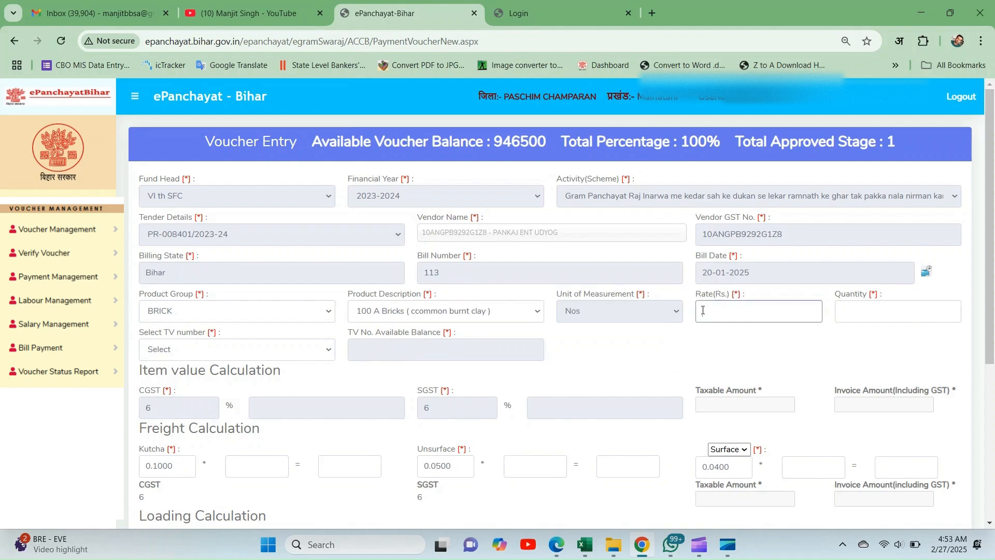
text(4)
key(Tab)
Restore the default brick rate by changing the product description to 100 B Bricks and back to 100 A Bricks
click(519, 313)
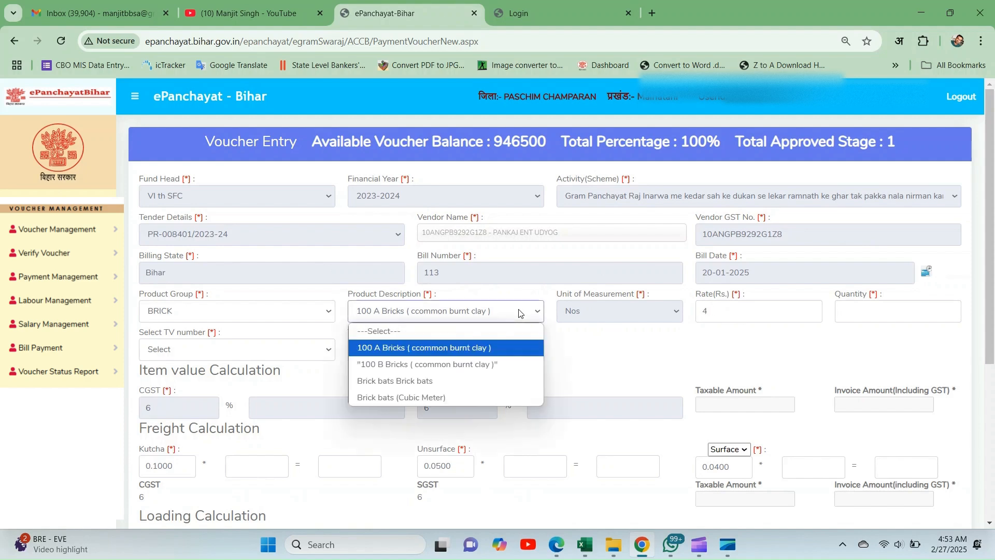
click(423, 363)
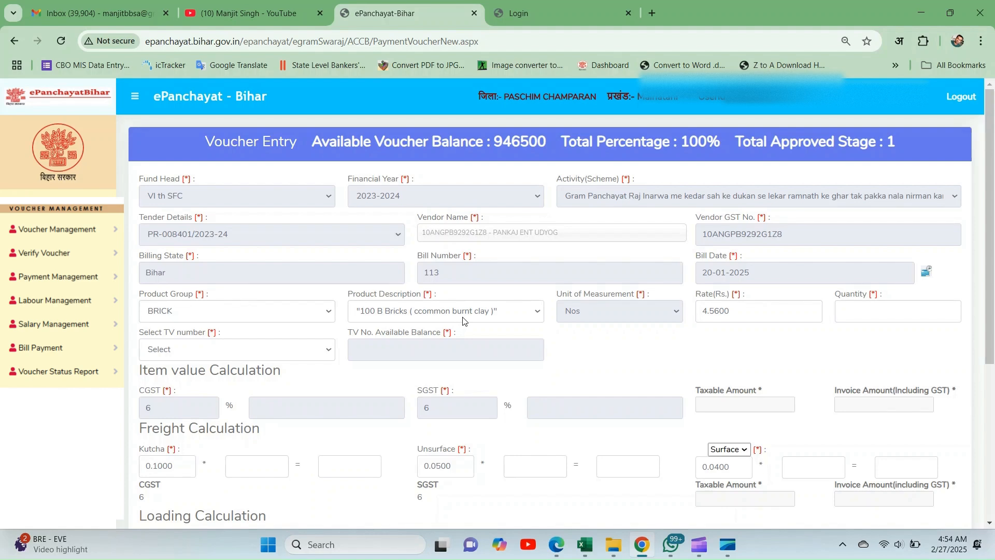
click(462, 316)
click(436, 351)
triple_click(704, 293)
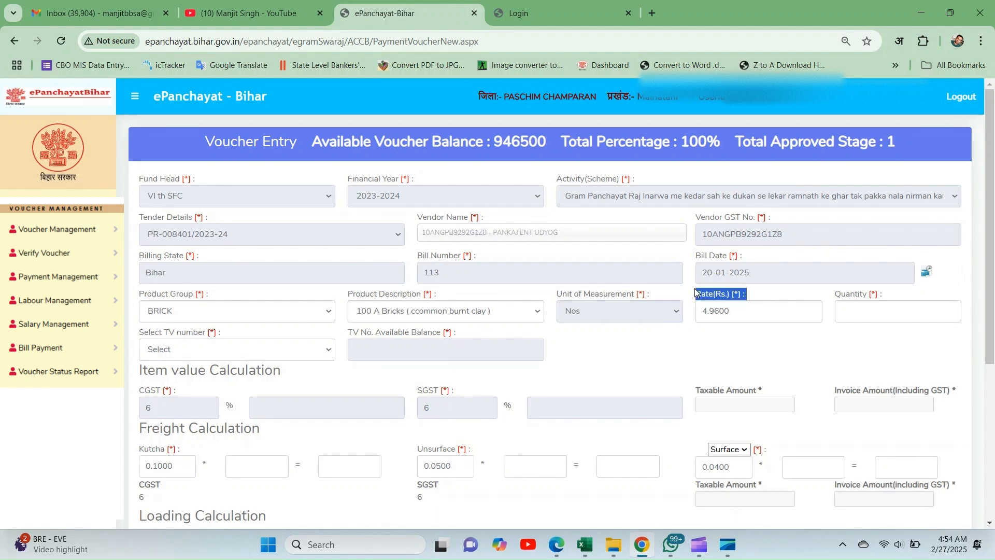
Set the quantity of 100 A Bricks to 36122
click(843, 307)
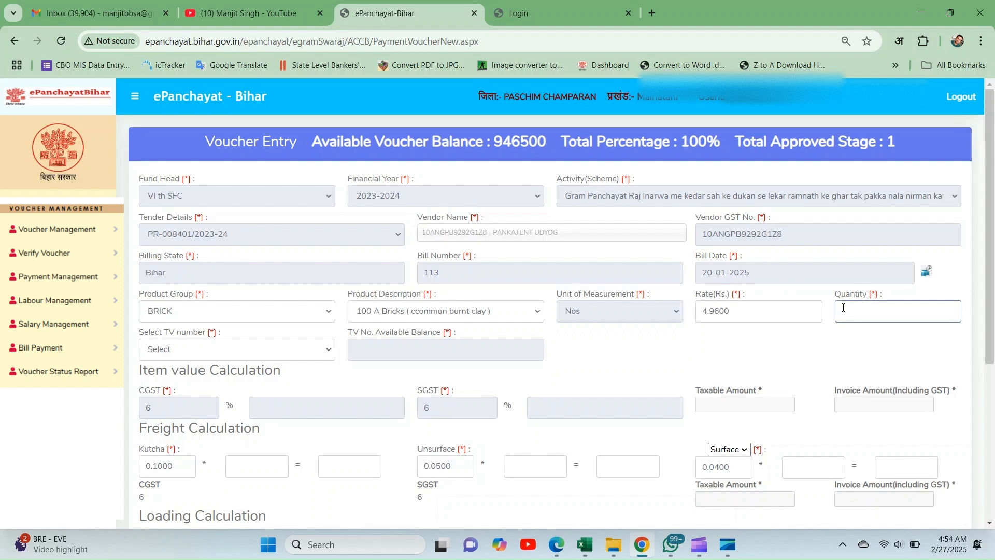
text(56122)
key(Tab)
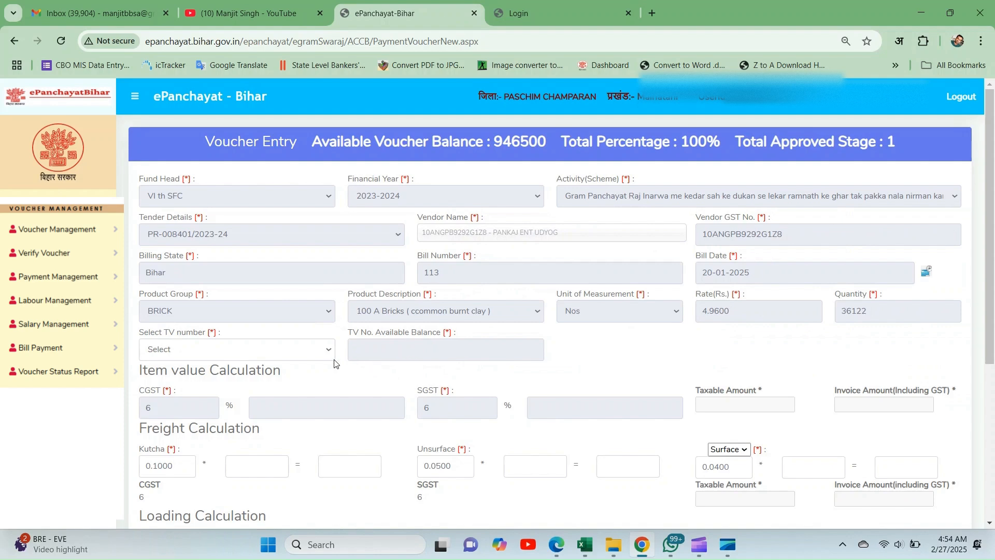
click(302, 354)
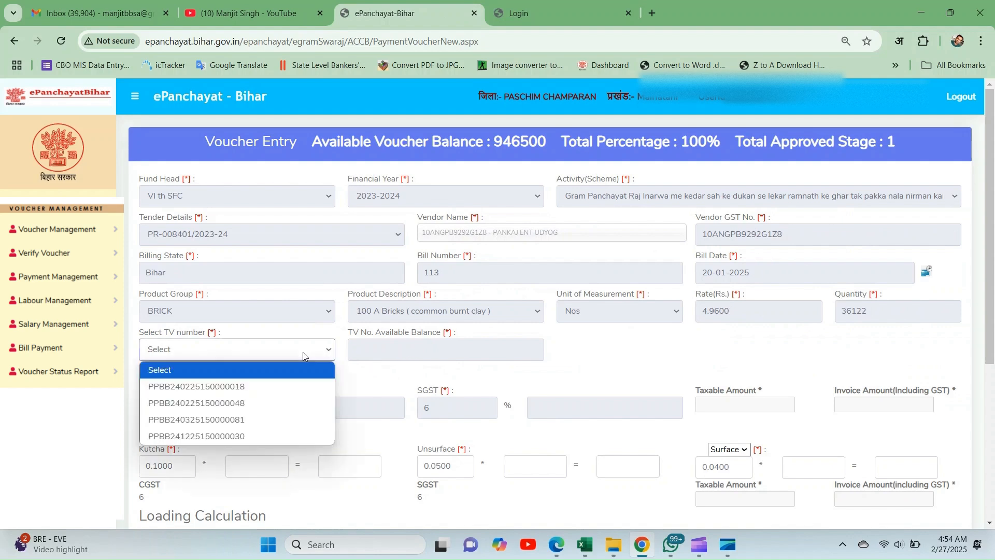
key(Down)
key(Down)
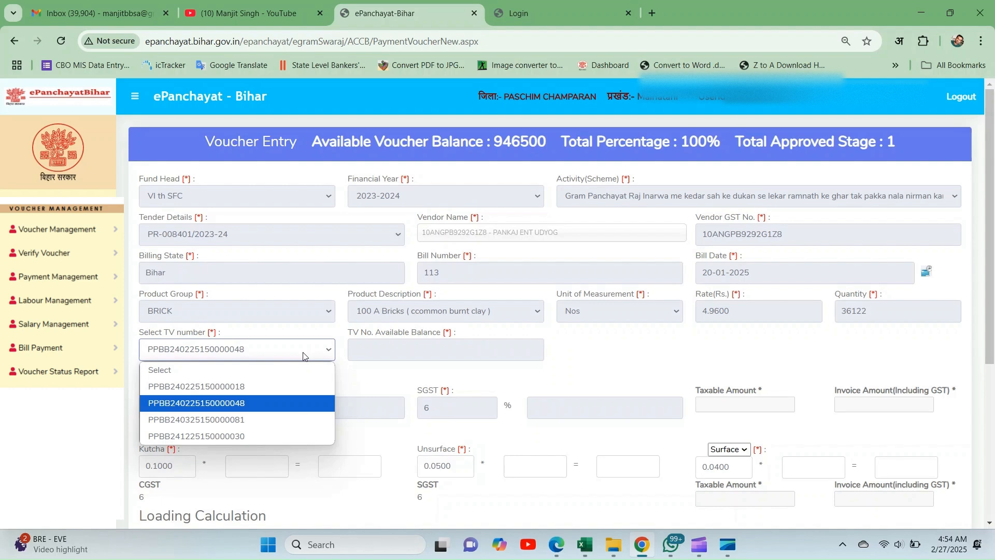
key(Down)
key(Up)
key(Return)
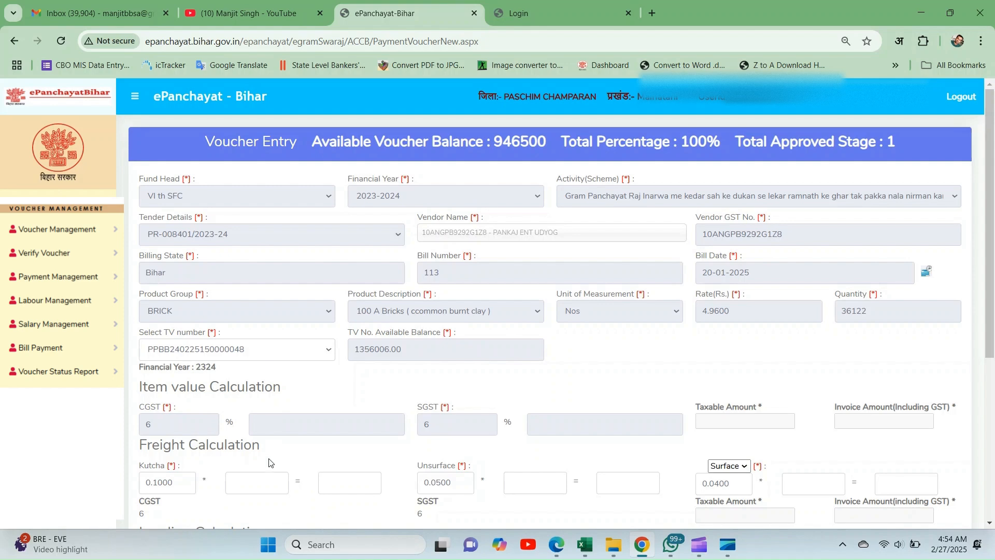
Examine the voucher's item value, freight and loading calculation sections, along with the royalty, cess and TDS fields
key(ctrl+minus)
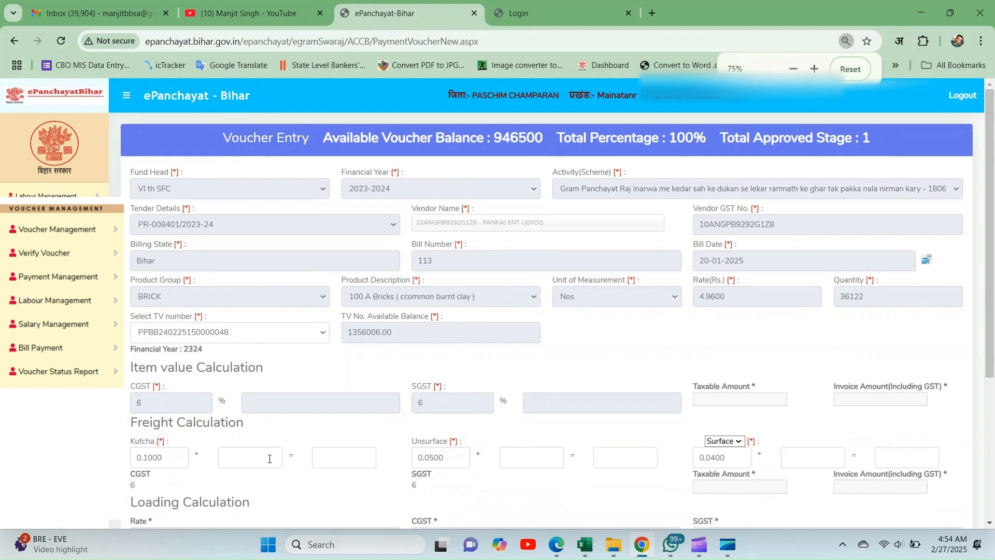
key(ctrl+minus)
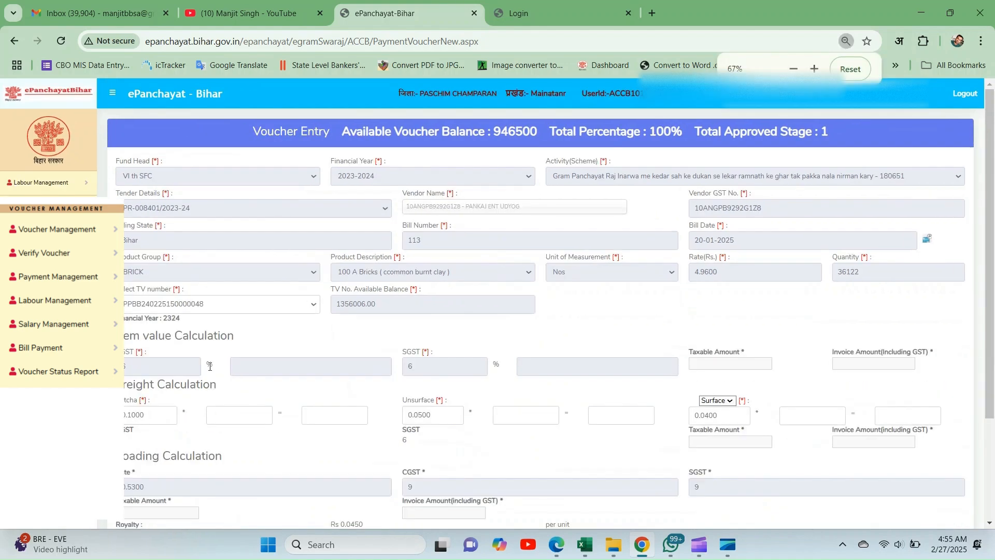
triple_click(127, 340)
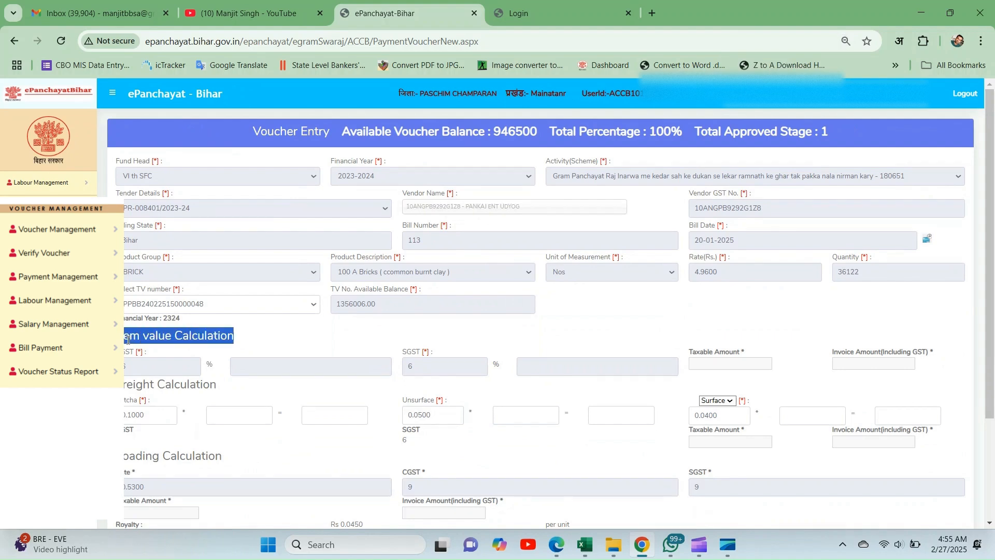
key(ctrl+plus)
key(ctrl+plus)
key(ctrl+plus)
key(ctrl+plus)
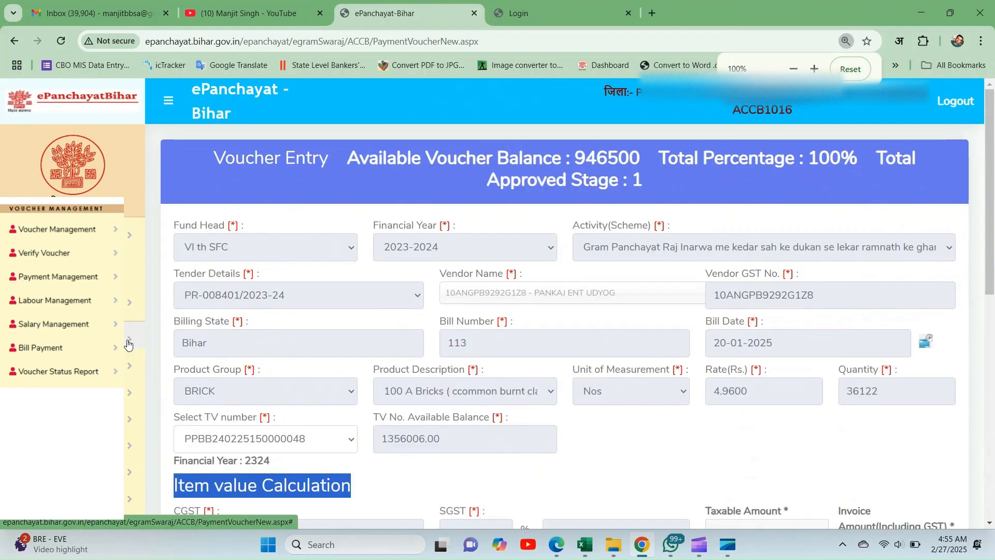
key(ctrl+minus)
key(ctrl+minus)
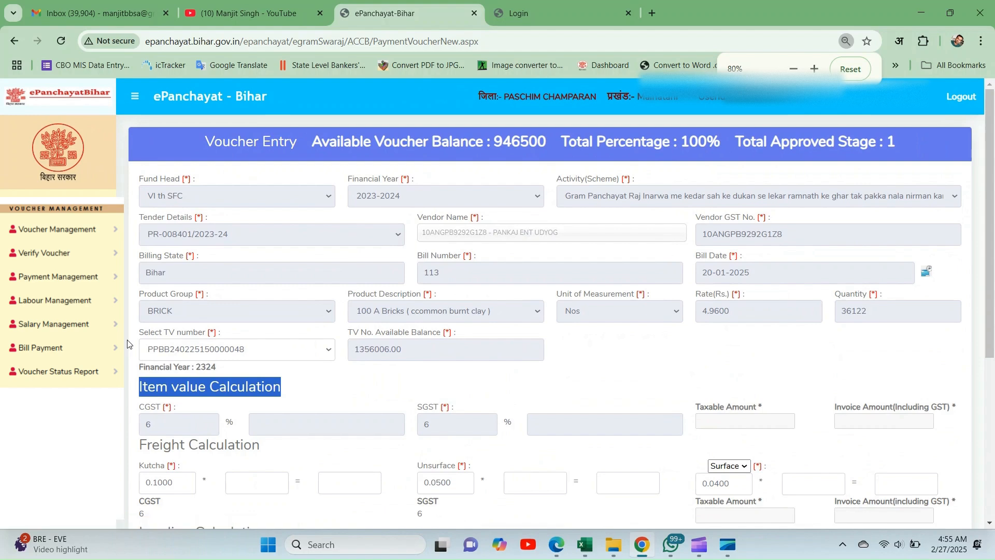
scroll(128, 345, down, 3)
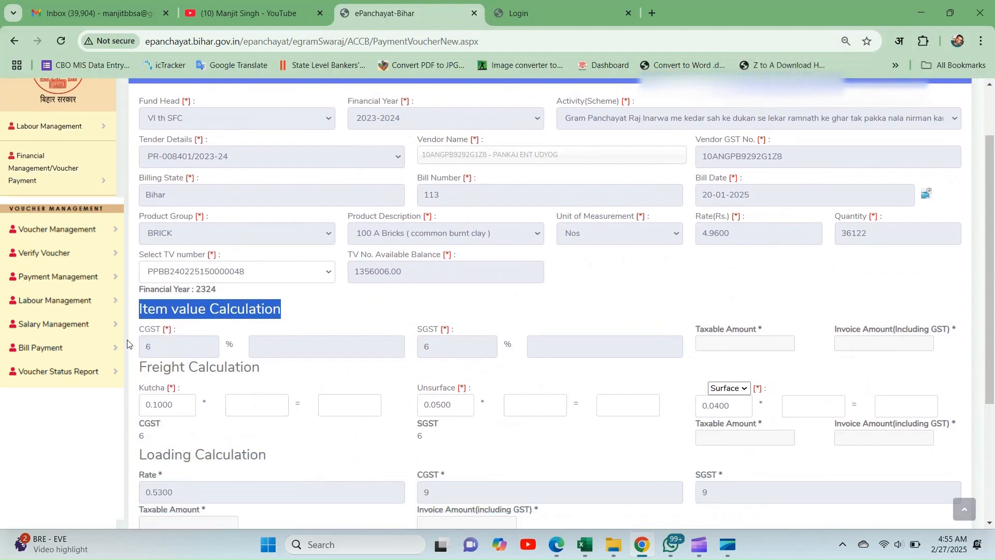
scroll(127, 345, down, 2)
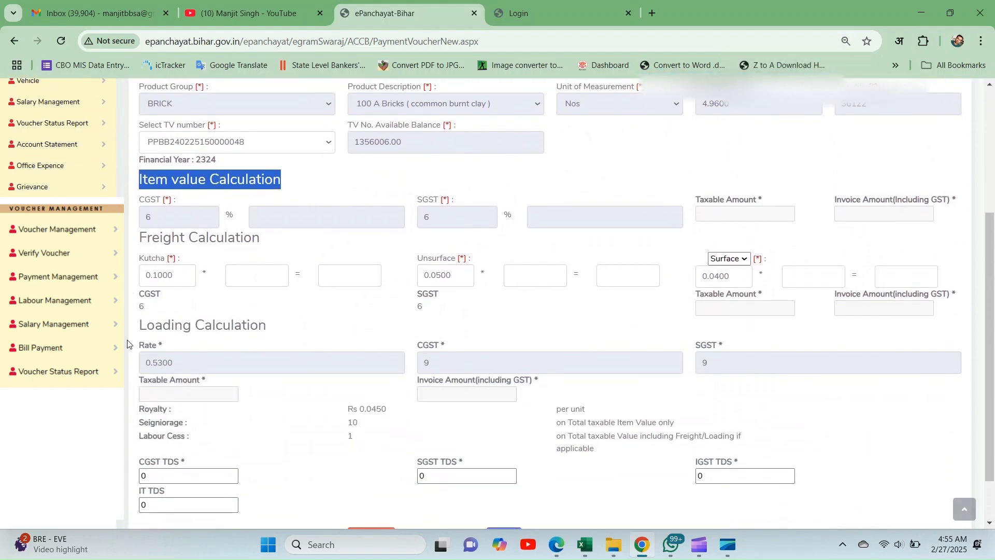
double_click(182, 223)
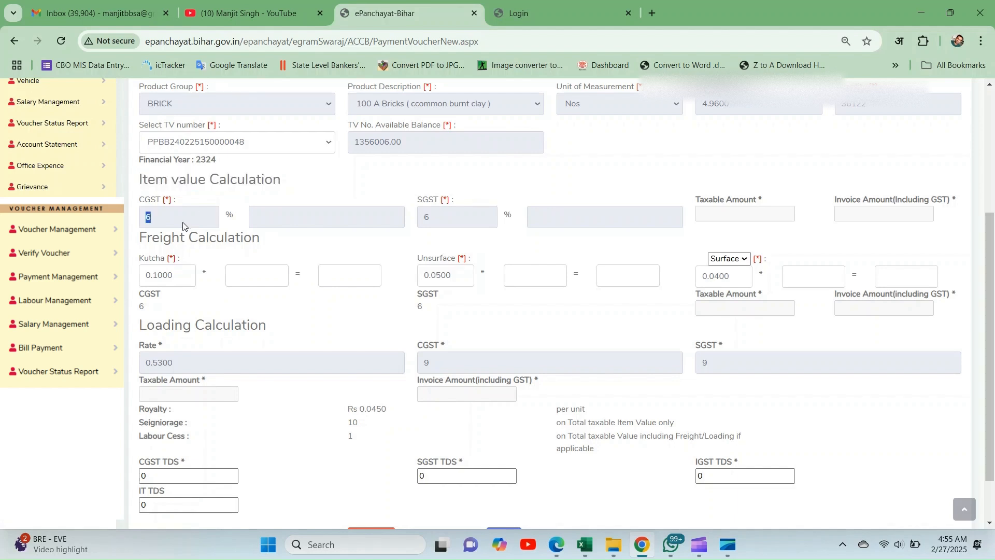
Review the item value GST fields and the freight calculation section, including its Kutcha distance entry
click(257, 217)
drag(353, 88, 424, 96)
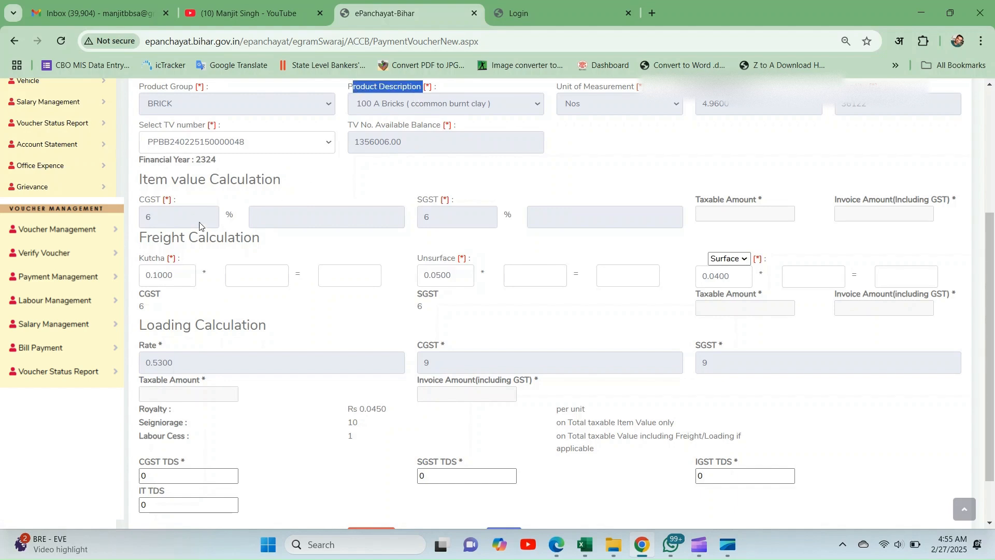
drag(139, 183, 340, 236)
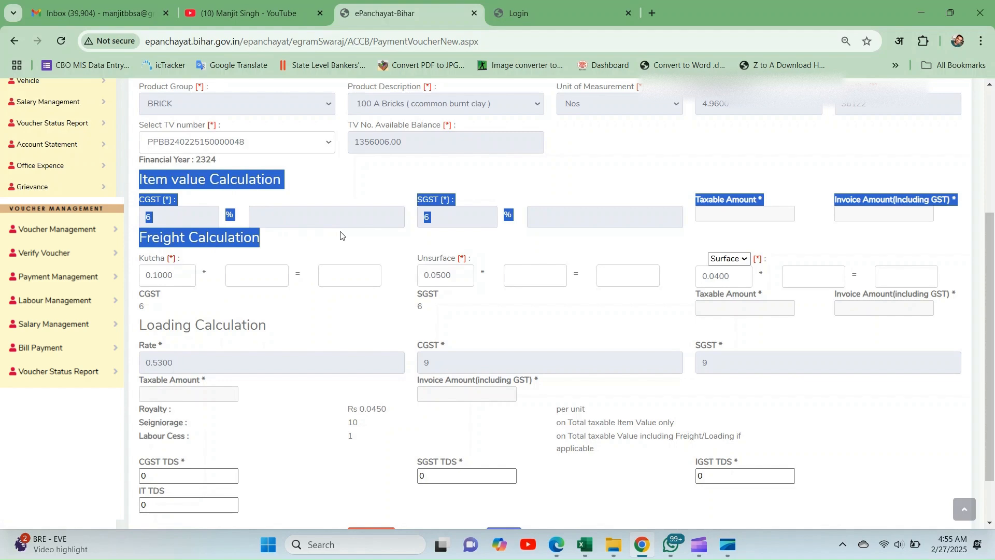
scroll(341, 236, up, 4)
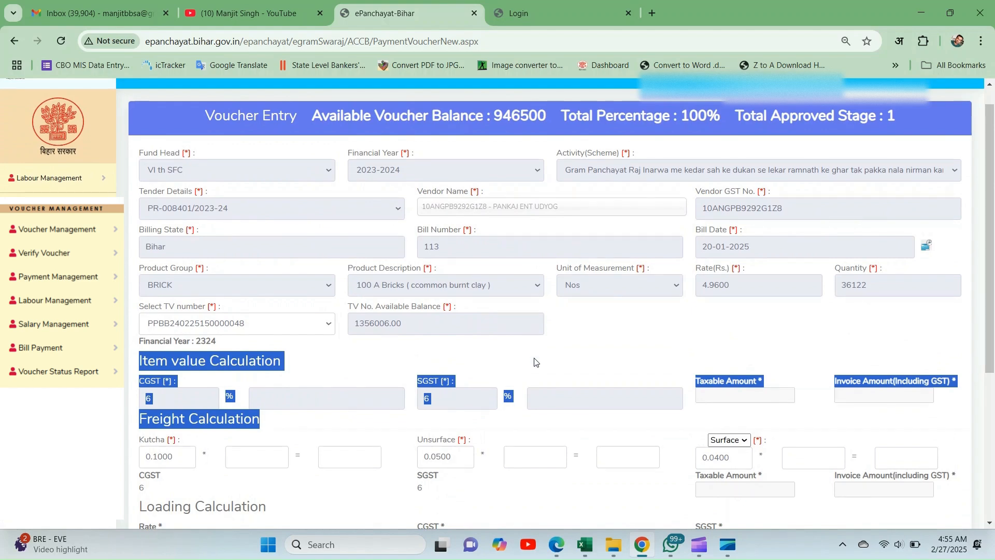
click(273, 437)
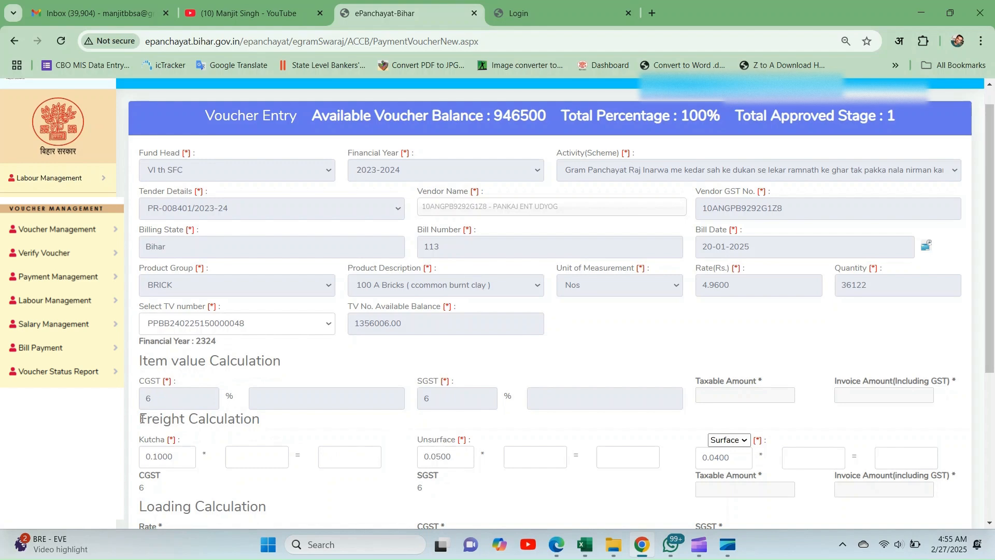
drag(140, 418, 257, 420)
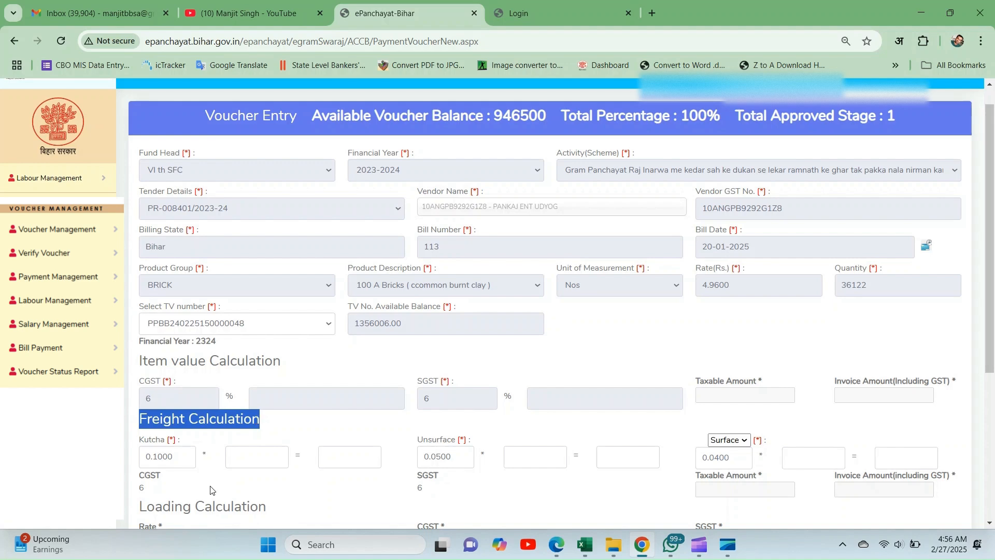
drag(136, 444, 189, 445)
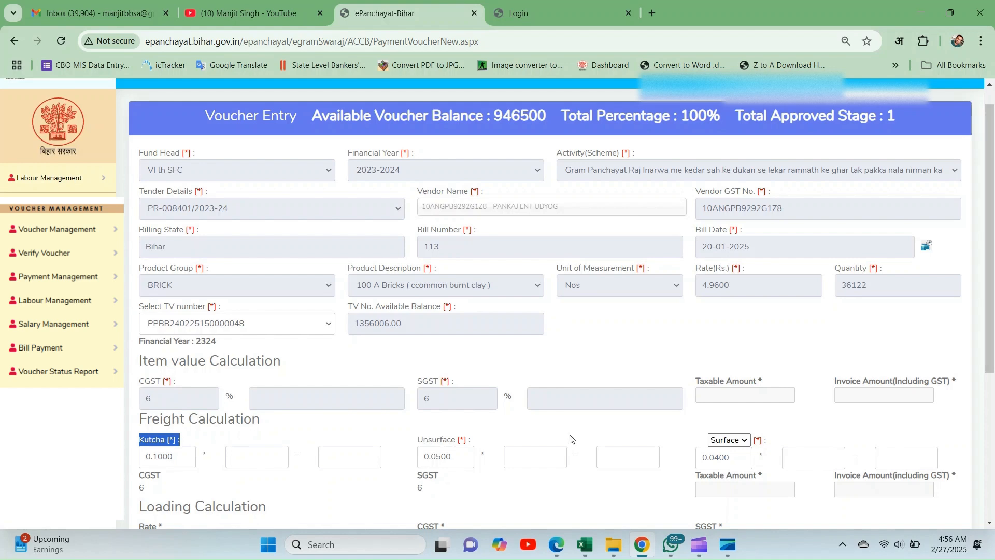
Try the Rail option in the freight calculation and return it to Surface
click(711, 444)
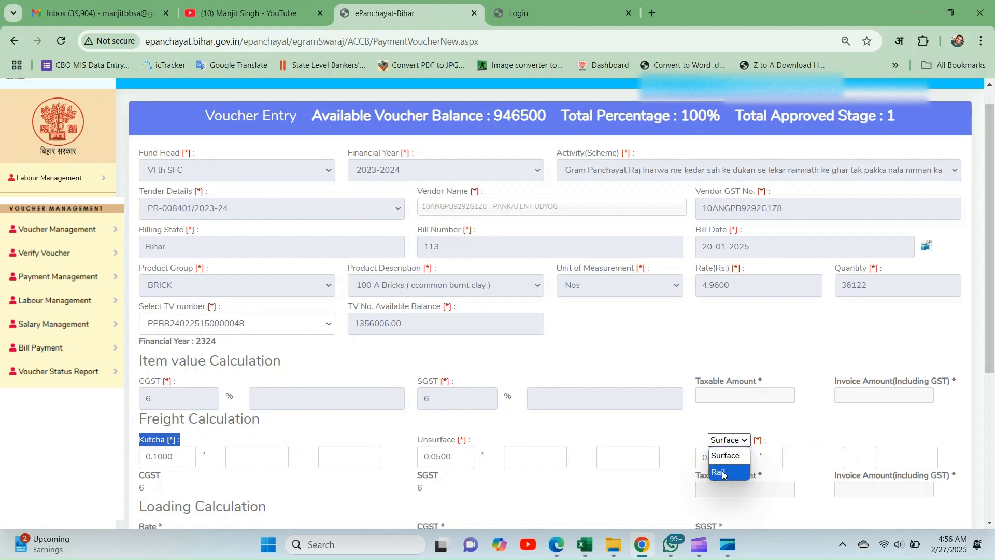
click(722, 470)
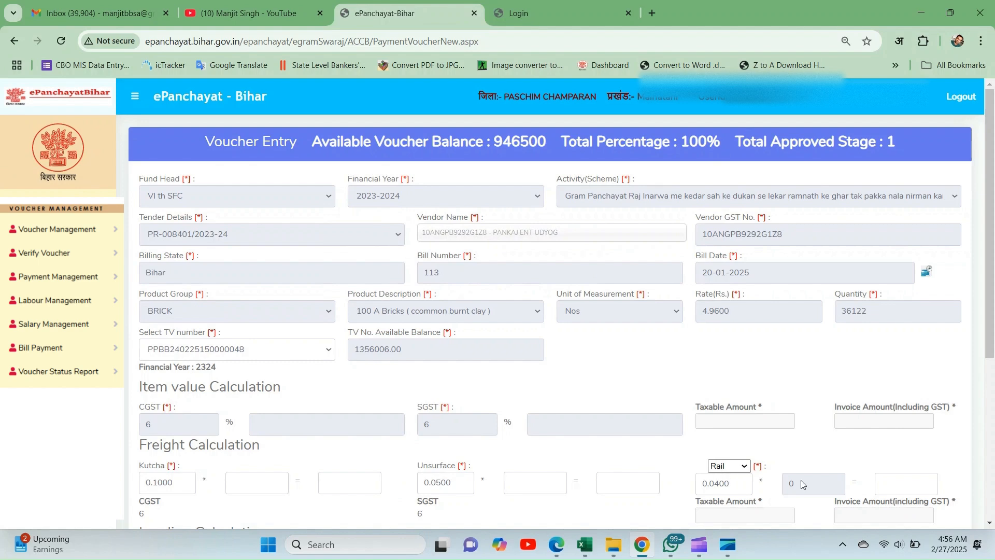
click(728, 466)
click(726, 485)
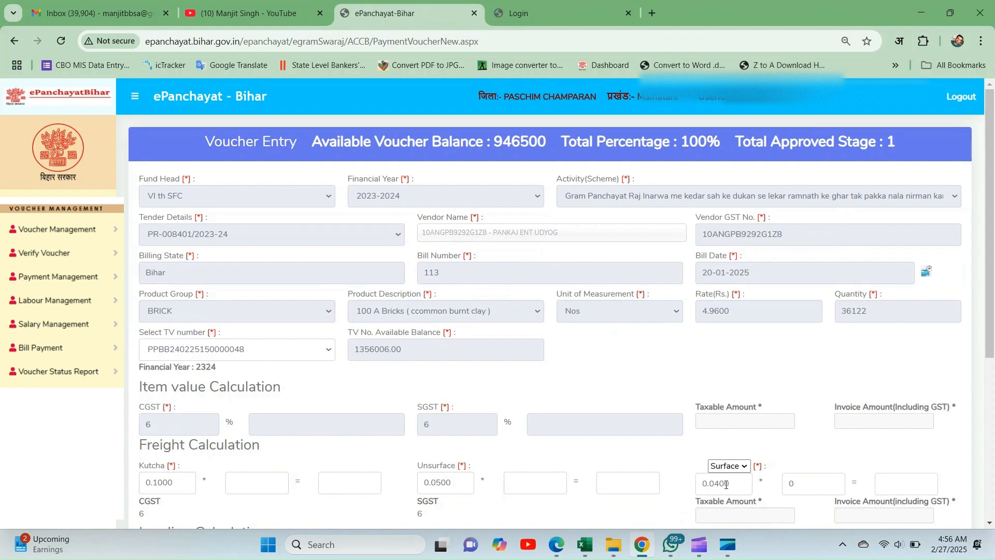
Set the Kutcha freight distance to 1 and the Unsurface distance to 0 for the bricks
click(236, 483)
key(Tab)
click(524, 482)
text(0)
click(536, 456)
Check the bricks' carriage distance in the bill sheet PDF and set the Surface freight distance to 7
key(alt+Tab)
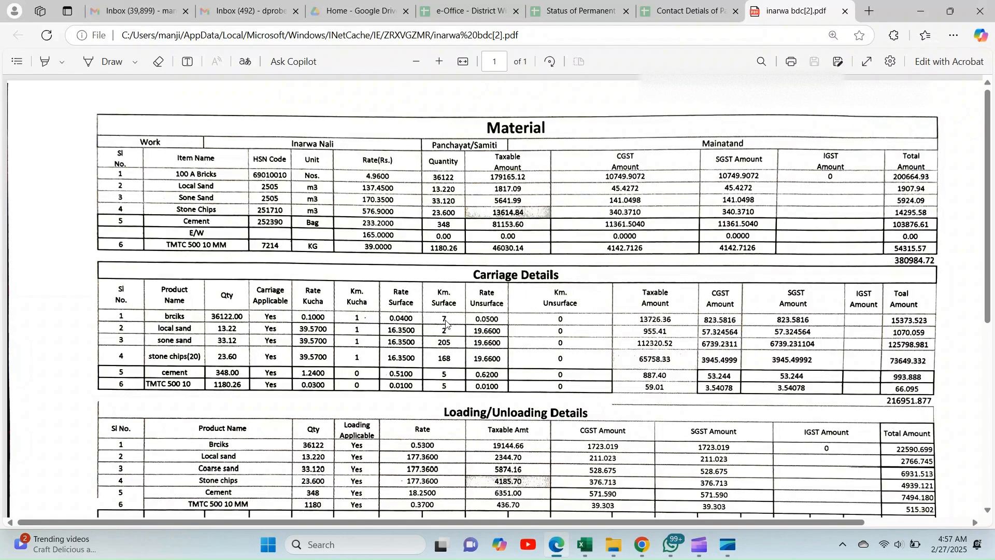
key(alt+Tab)
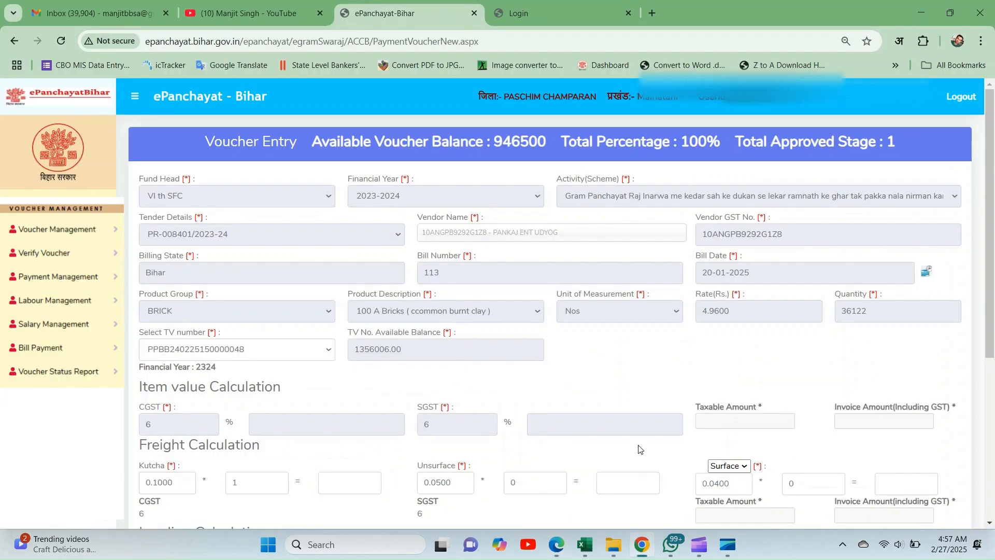
double_click(811, 478)
text(7)
key(Tab)
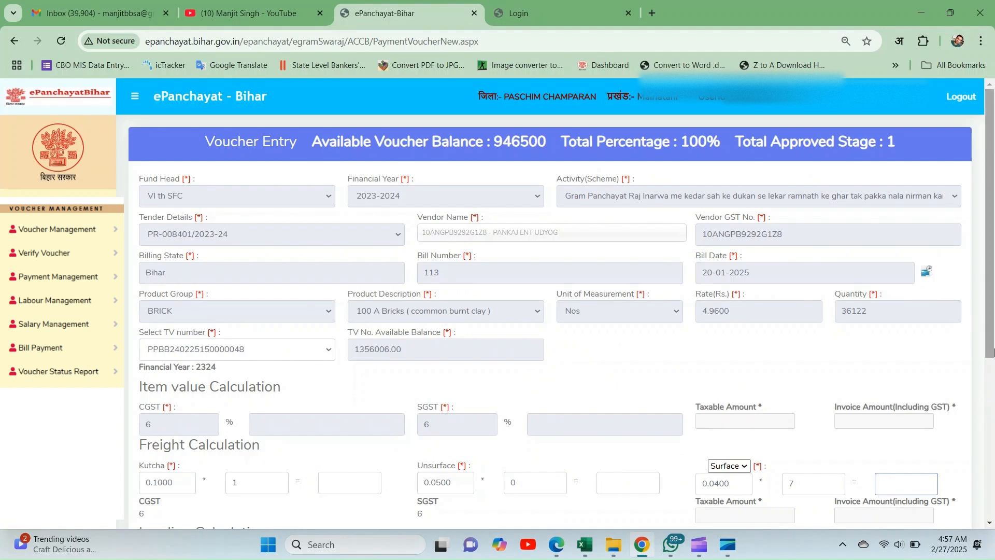
Set the CGST TDS and IT TDS rates to 1 for the brick voucher
drag(993, 352, 993, 492)
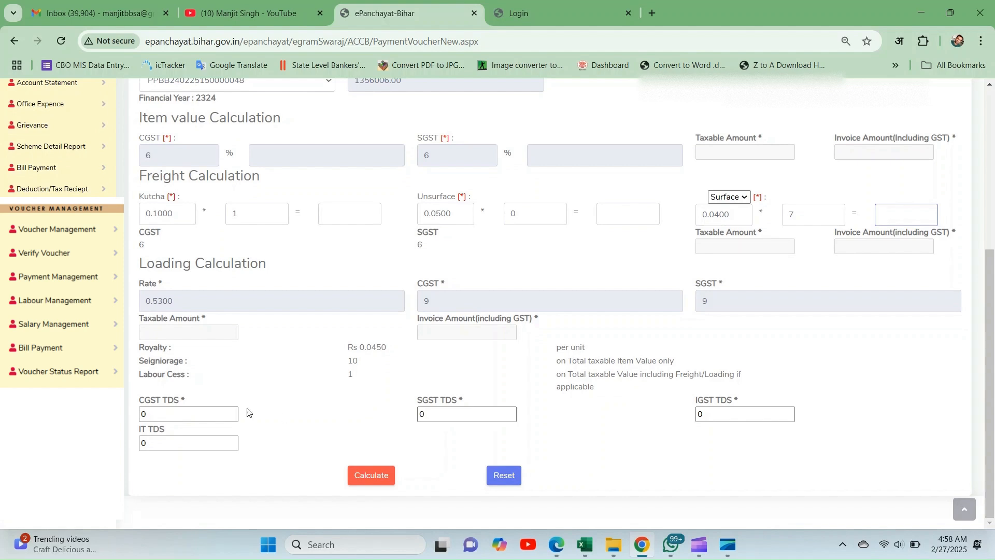
click(201, 413)
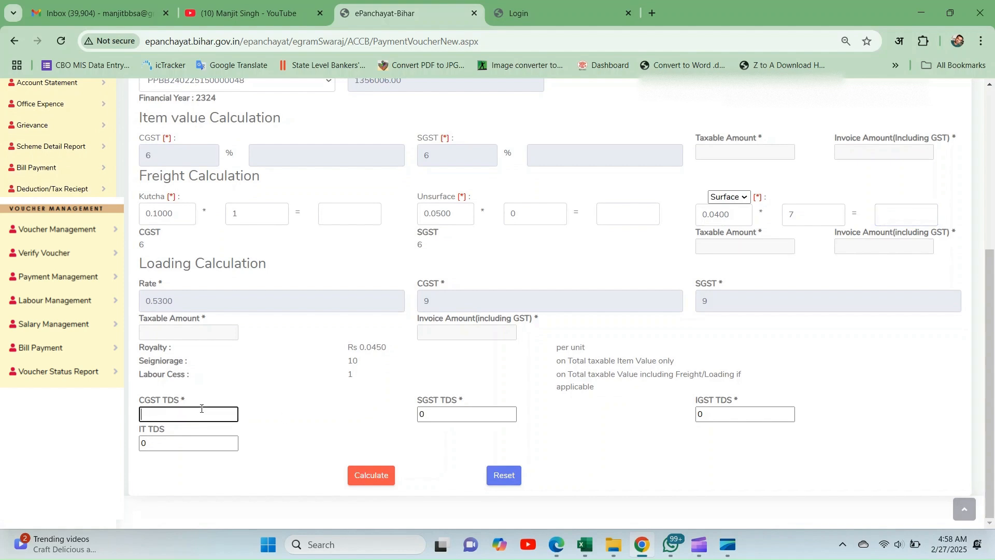
text(1)
key(Tab)
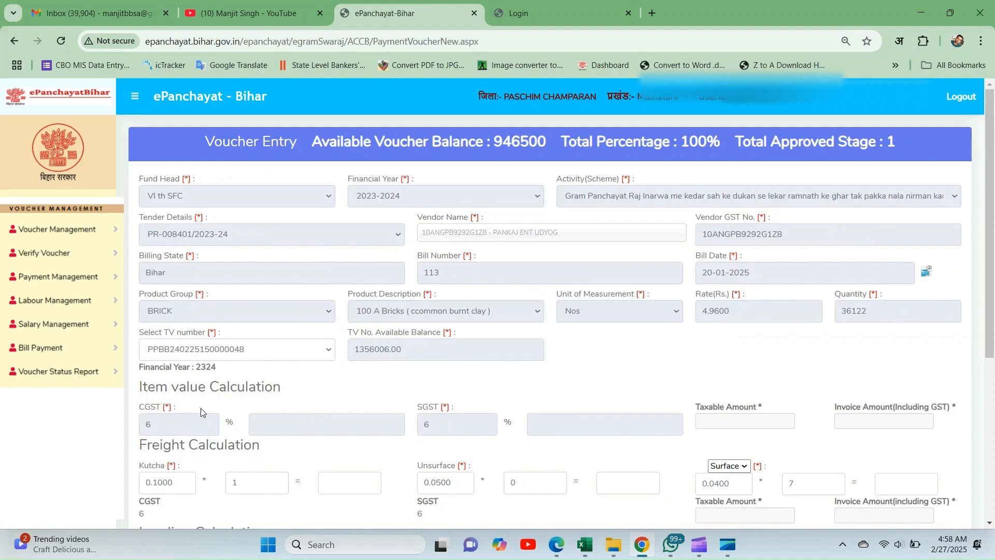
scroll(201, 412, down, 5)
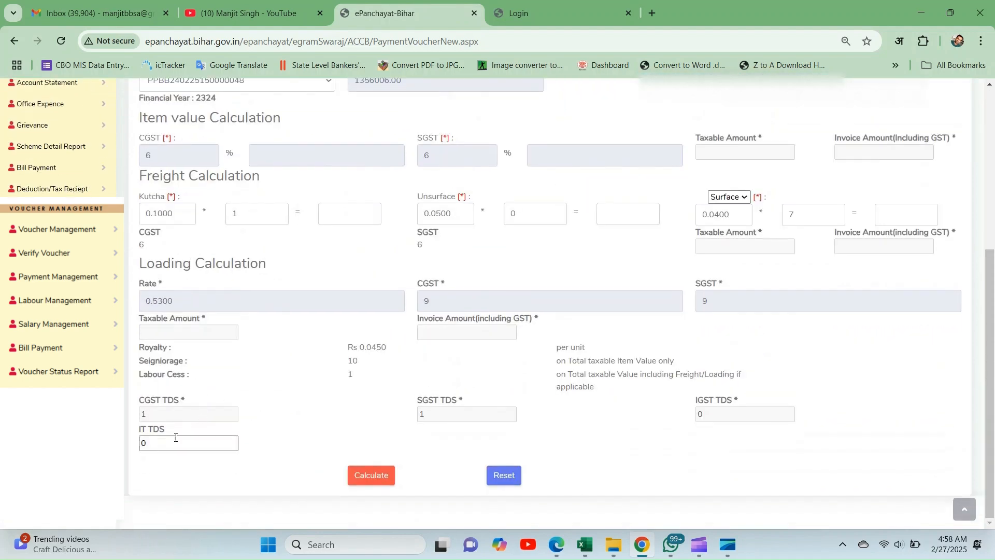
click(159, 451)
key(BackSpace)
text(1)
click(281, 422)
Review the royalty, seigniorage and labour cess rates, and calculate the brick voucher's amounts
scroll(433, 434, up, 2)
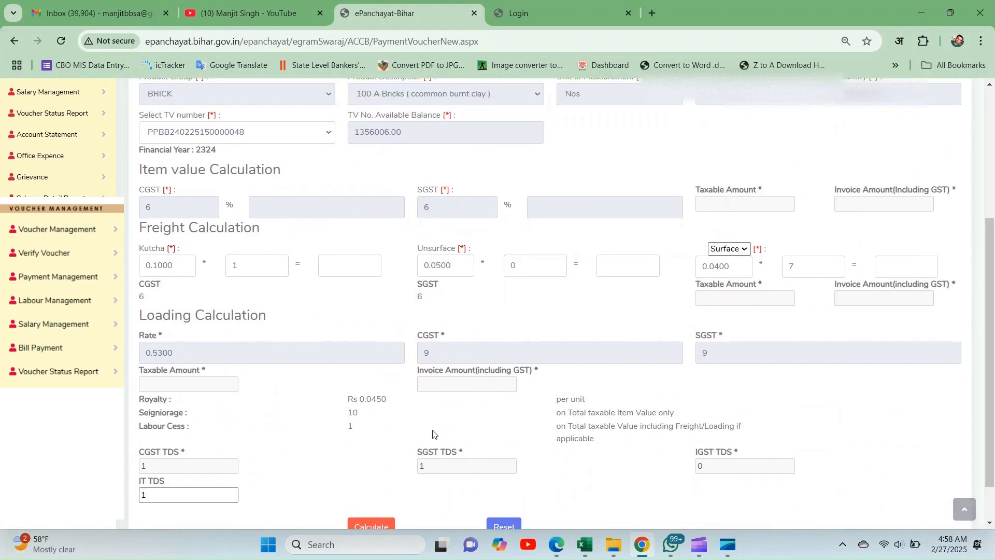
scroll(433, 435, up, 1)
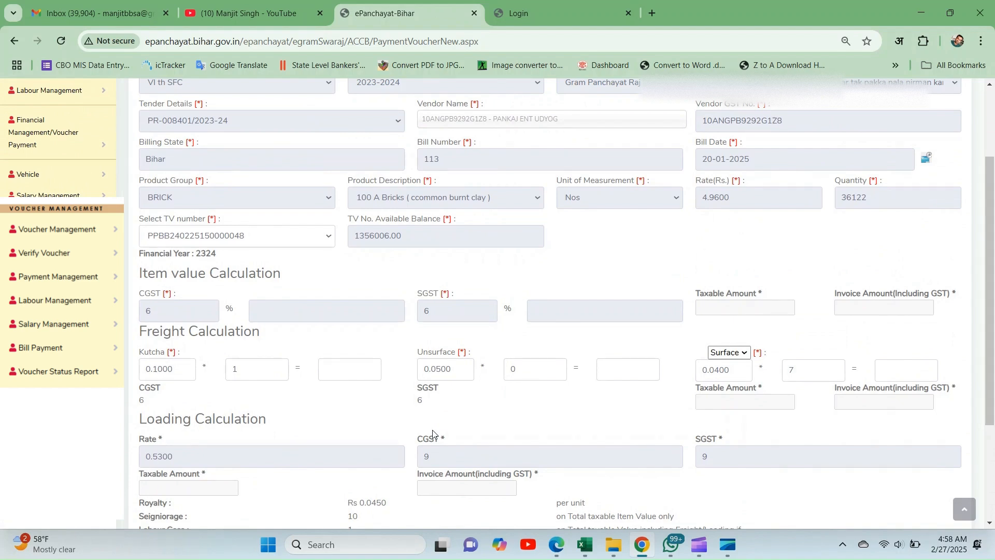
scroll(433, 435, down, 3)
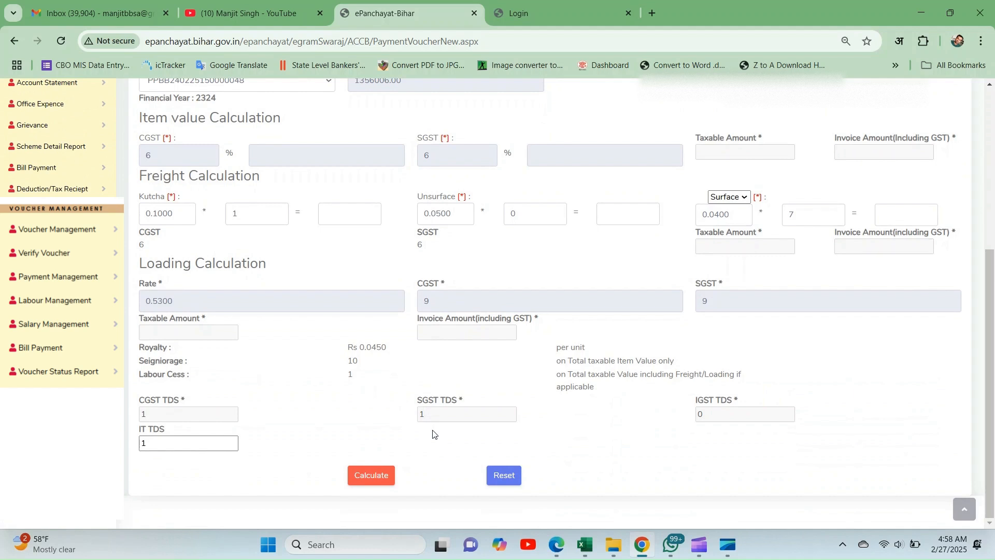
triple_click(339, 353)
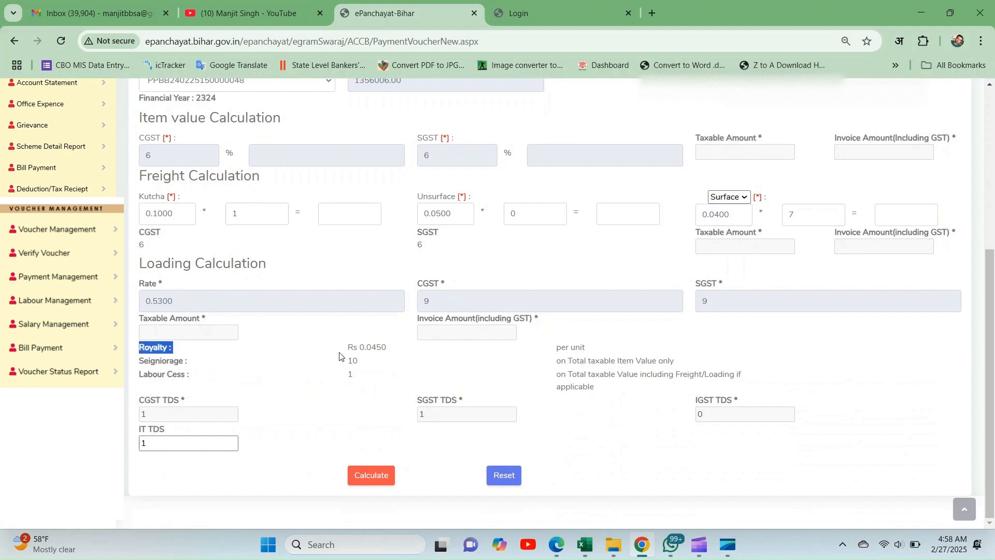
double_click(166, 360)
double_click(164, 375)
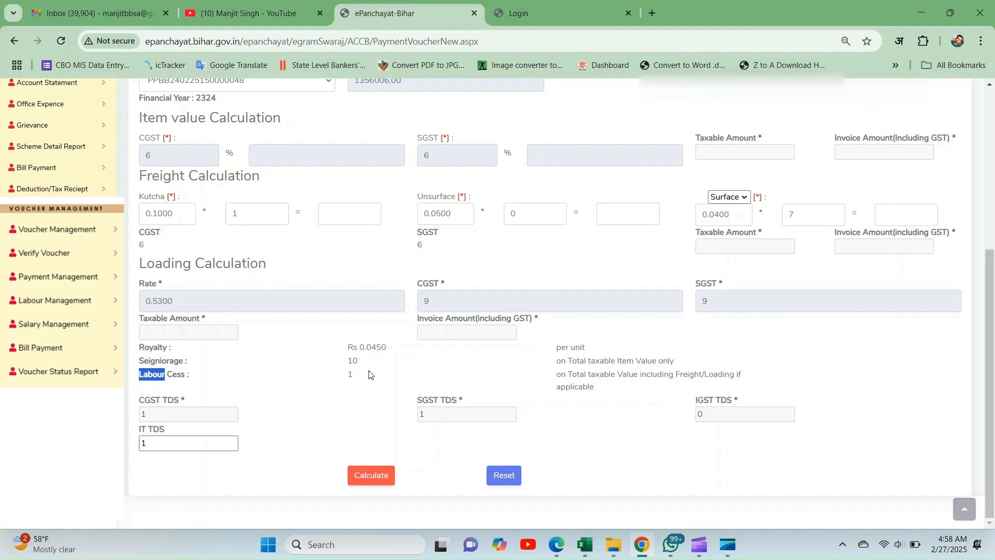
click(586, 358)
click(383, 477)
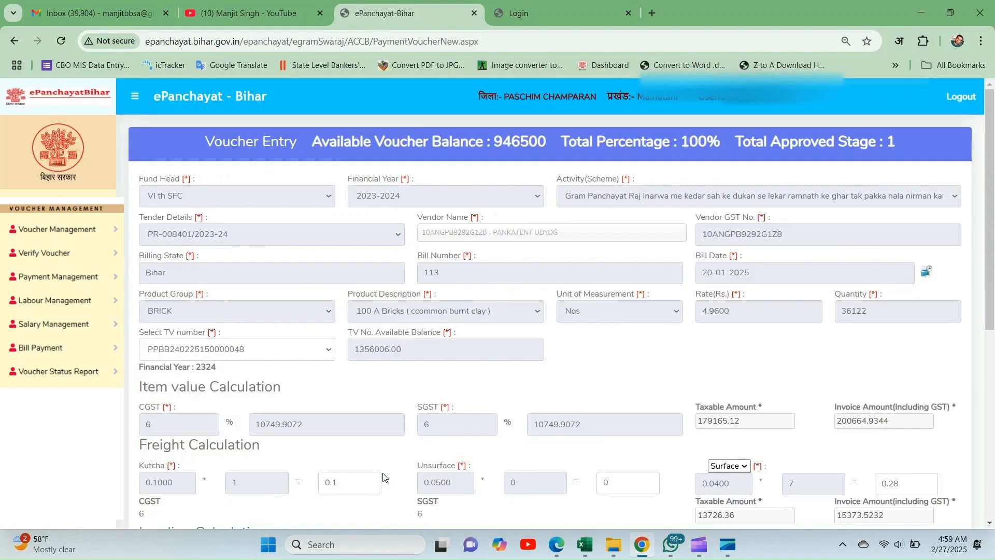
Examine the calculated taxable and invoice totals, royalty, seigniorage, labour cess, TDS, total deduction and payable amount
scroll(383, 477, down, 7)
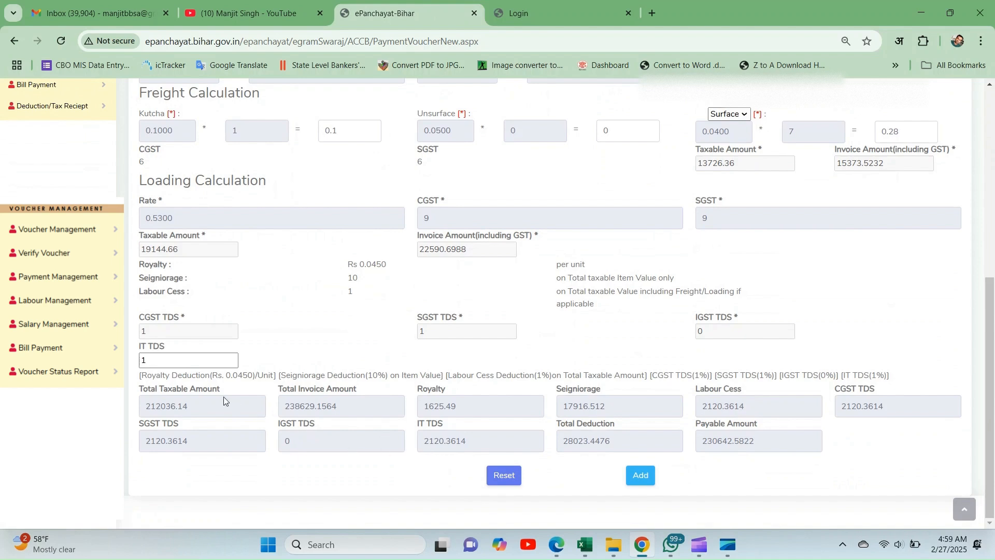
double_click(152, 411)
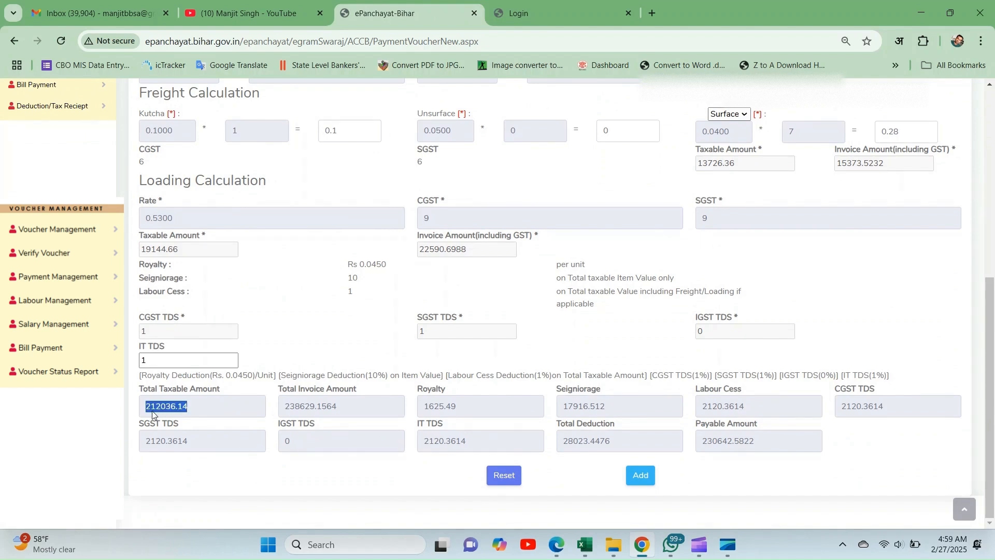
click(319, 409)
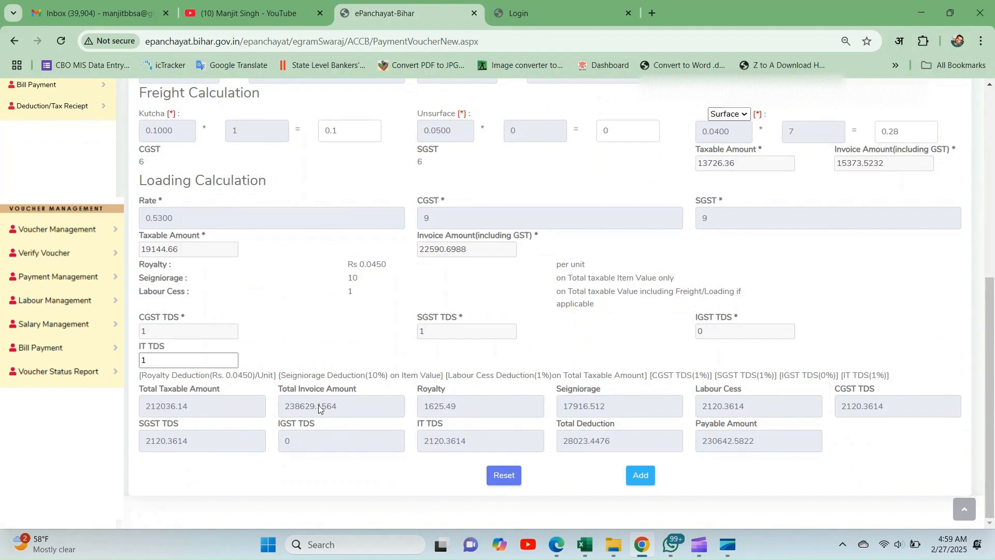
double_click(424, 410)
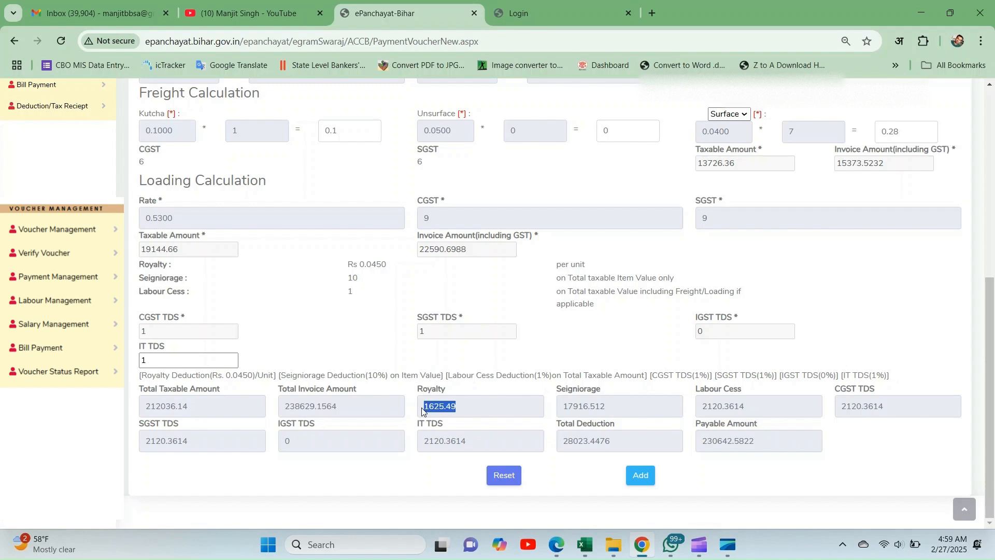
double_click(570, 406)
double_click(702, 408)
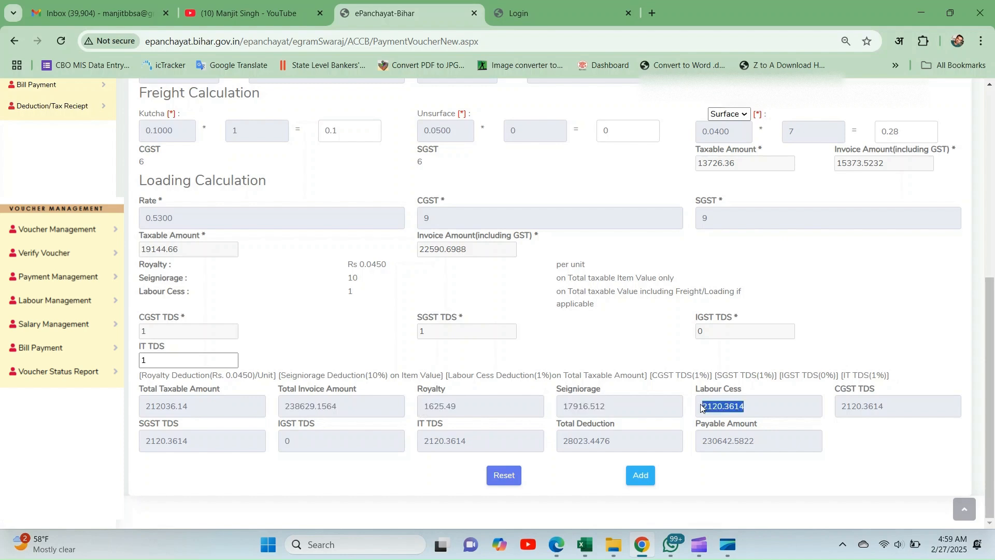
click(846, 408)
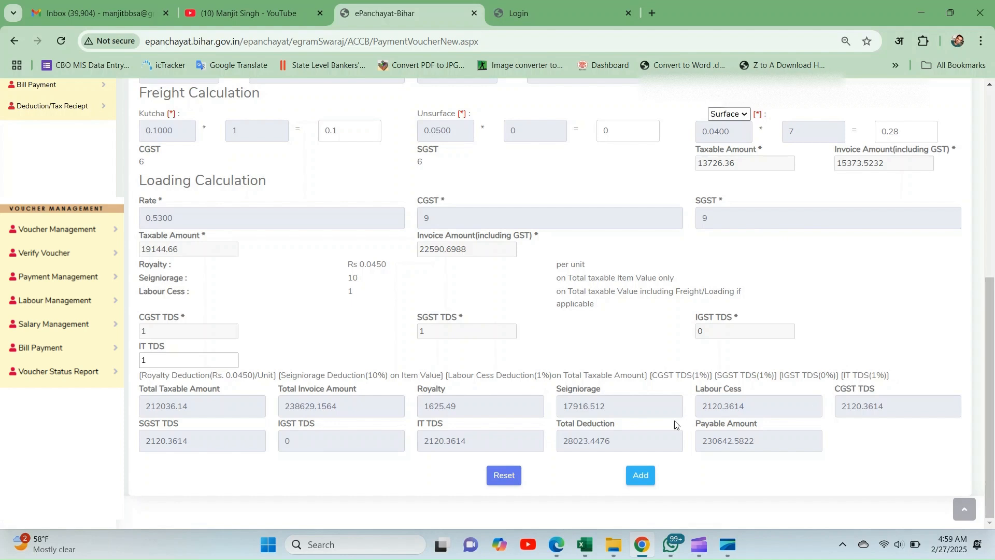
double_click(565, 446)
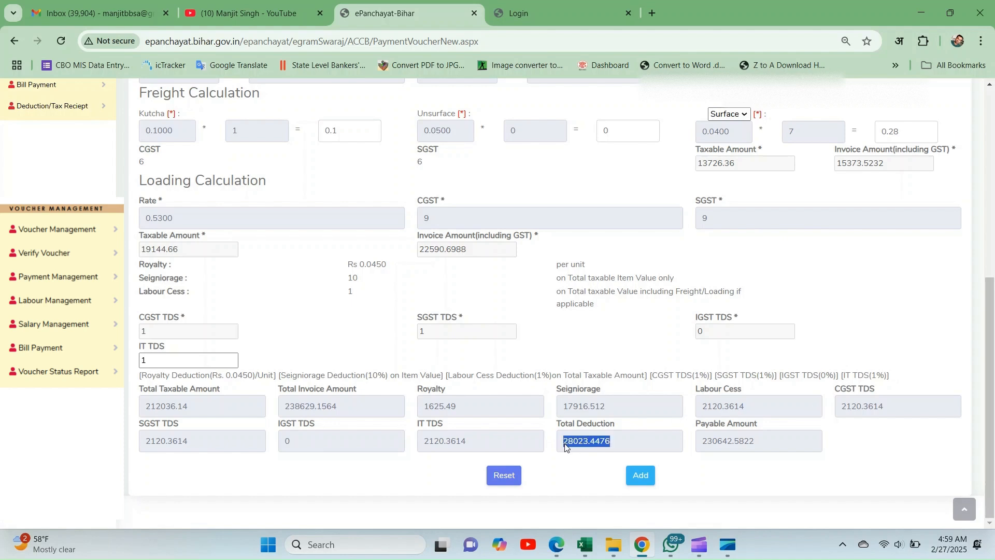
double_click(745, 436)
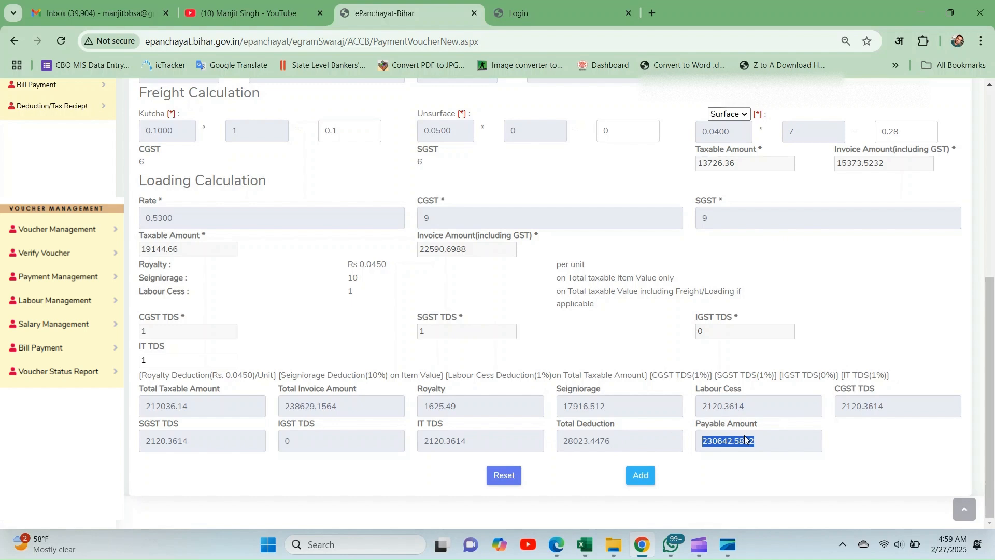
scroll(744, 438, up, 3)
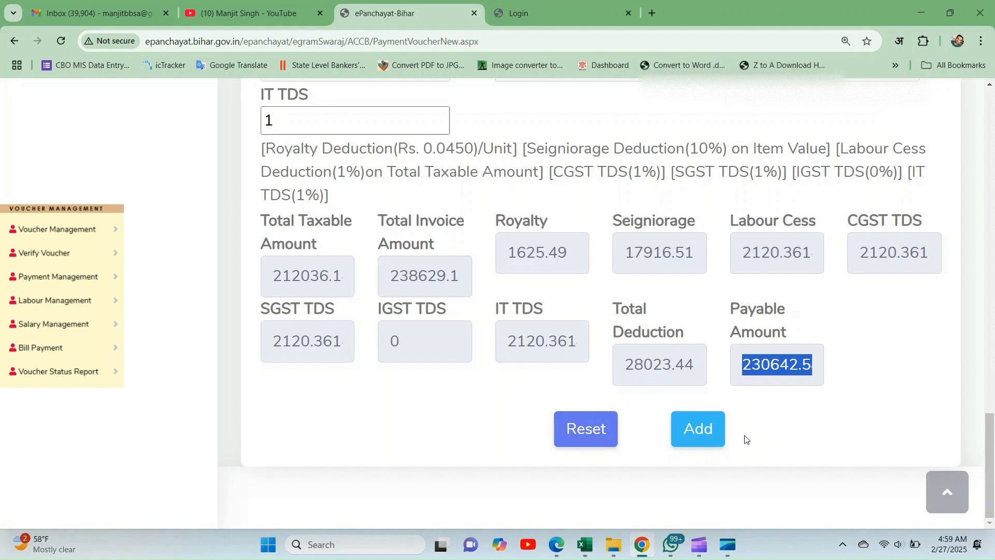
Compare the brick row's invoice total, TDS, royalty, labour cess, seigniorage, total tax and pay amount in the bill sheet PDF
key(alt+Tab)
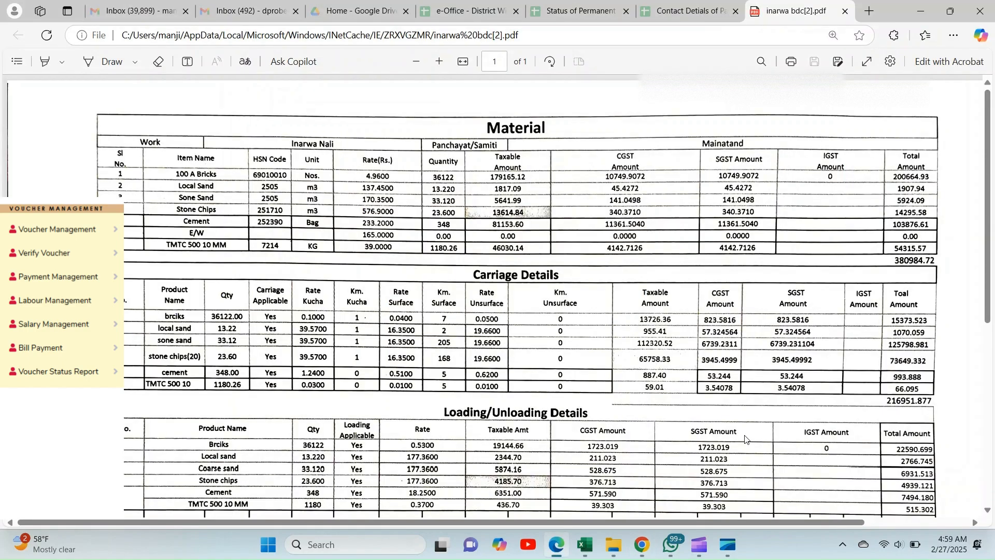
scroll(745, 439, down, 4)
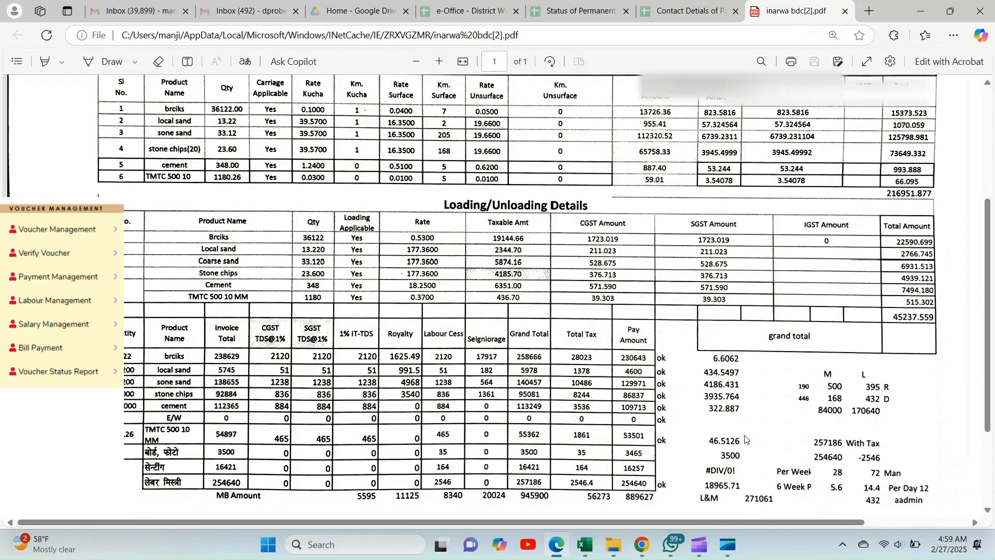
scroll(745, 439, up, 2)
scroll(745, 439, down, 3)
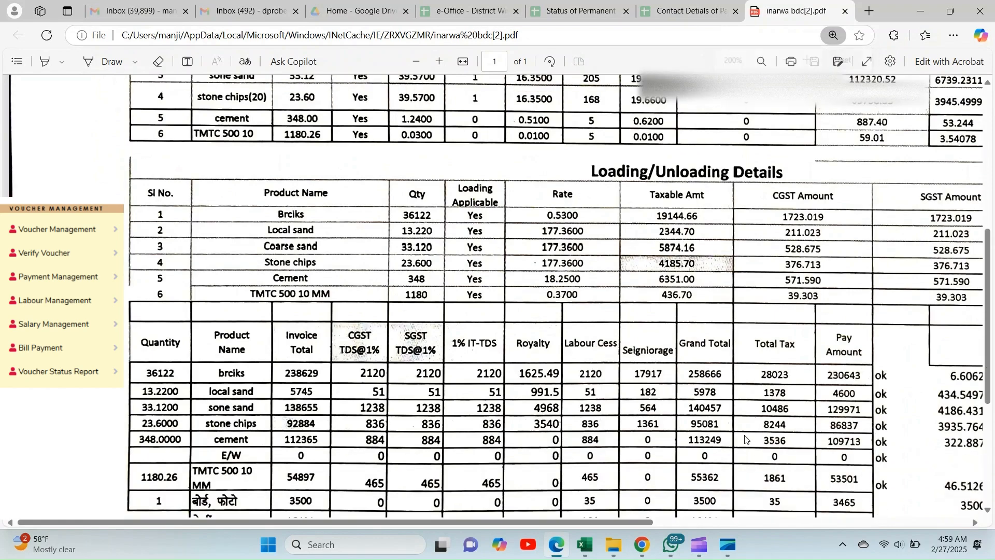
key(ctrl+plus)
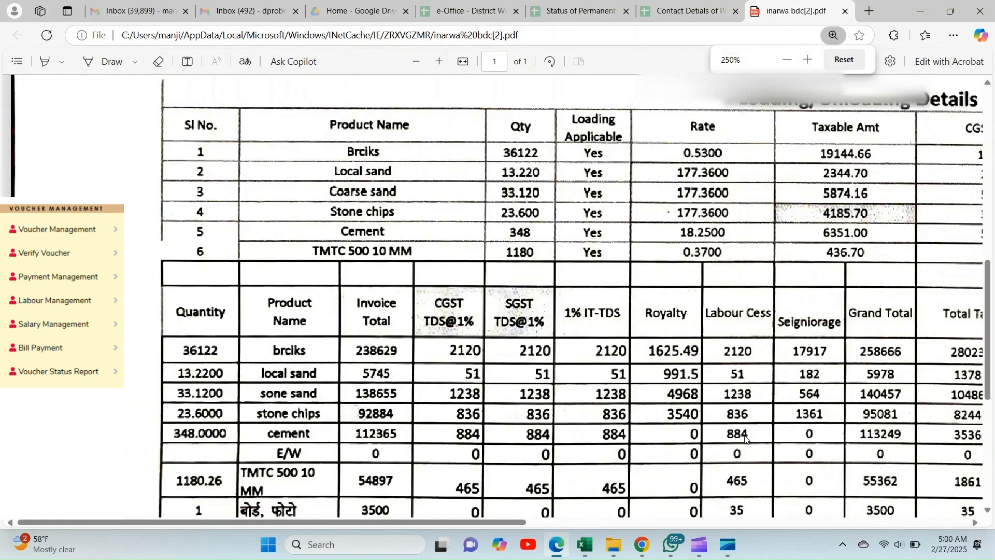
key(Down)
key(Down)
key(Right)
key(Right)
key(Right)
key(Right)
key(Right)
key(Right)
key(Right)
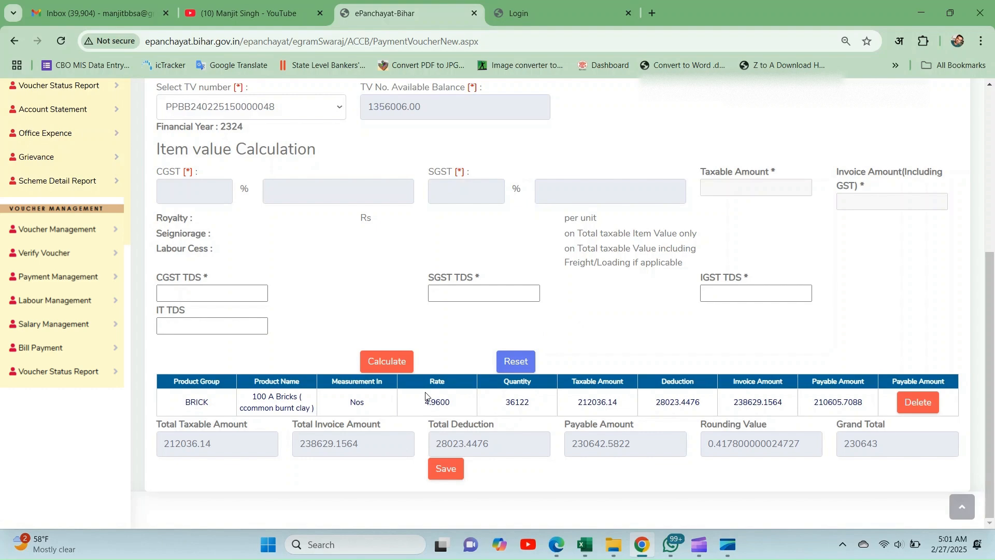
Save the brick payment voucher and acknowledge the confirmation message
click(444, 471)
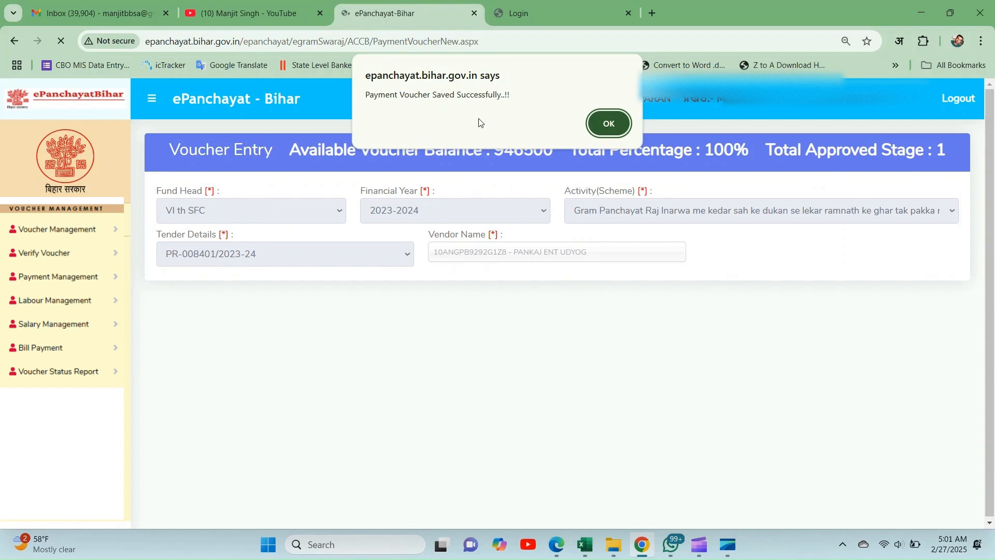
triple_click(414, 98)
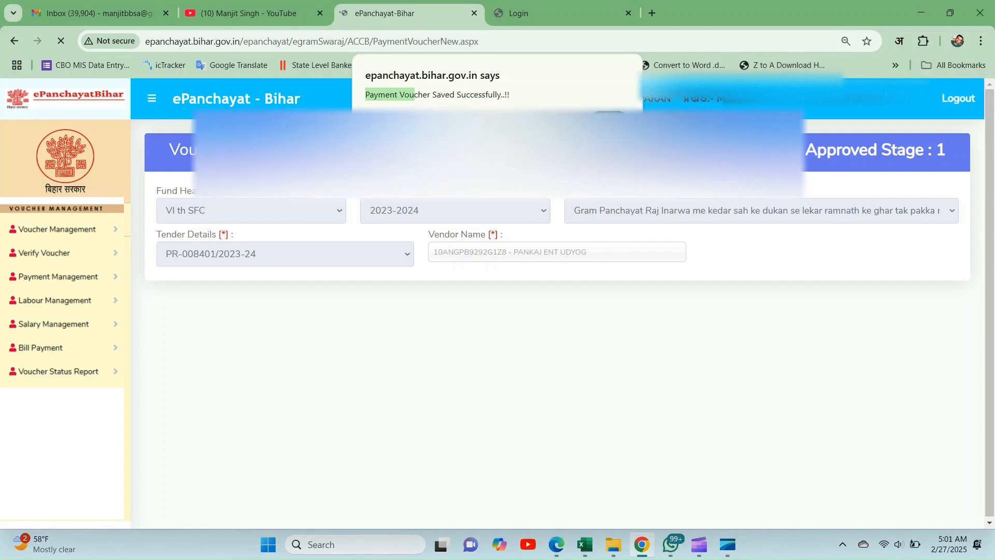
key(Return)
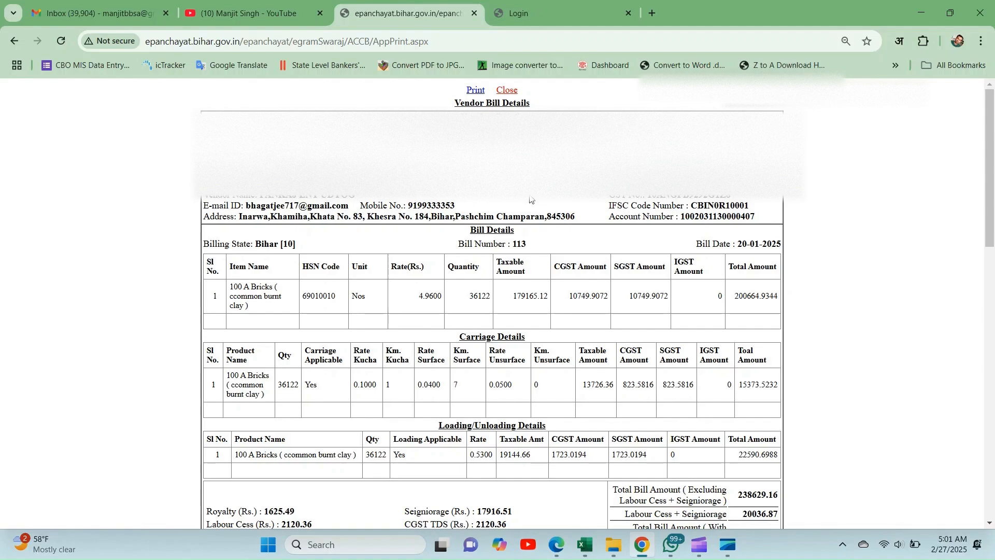
Examine the printed vendor bill details, including the total bill amount with seigniorage and labour cess
key(ctrl+minus)
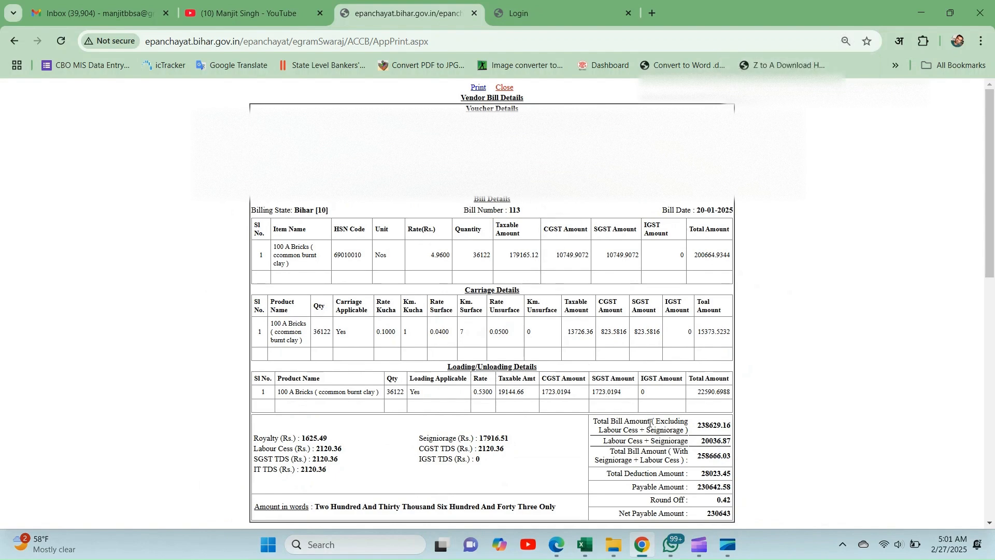
double_click(700, 455)
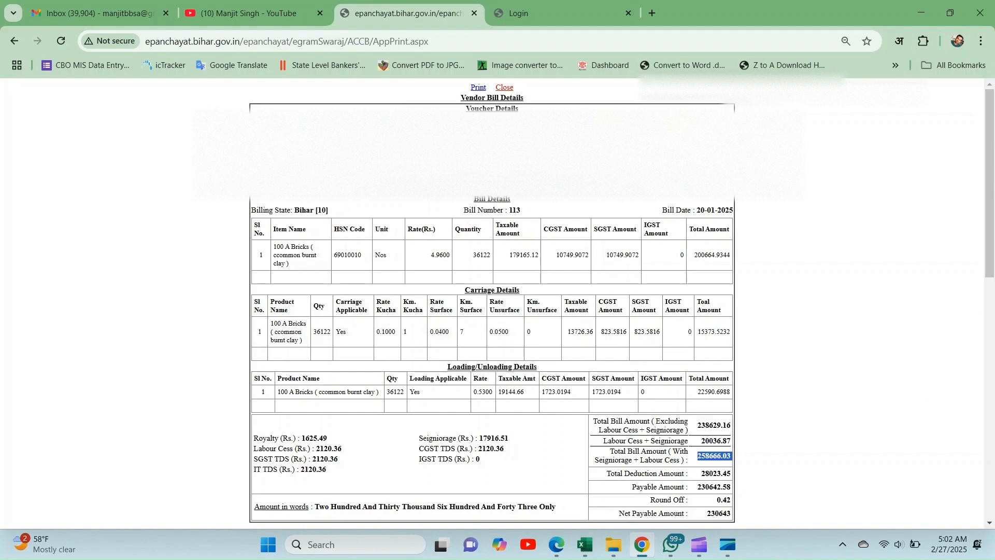
click(294, 4)
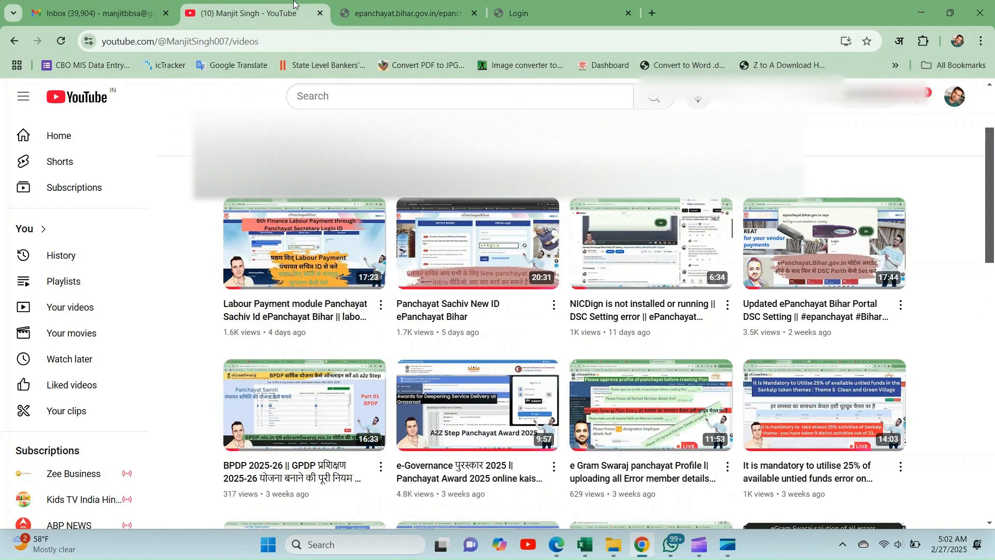
click(346, 6)
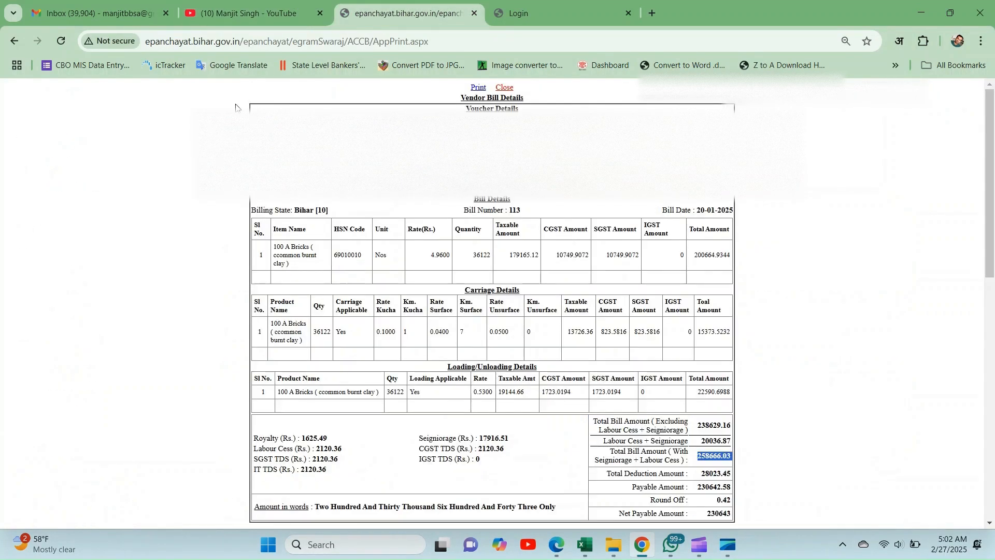
Return to the voucher form, select the Gram Panchayat Raj Inarwa nala activity (180651), and set the bill date to 20-01-2025
click(14, 42)
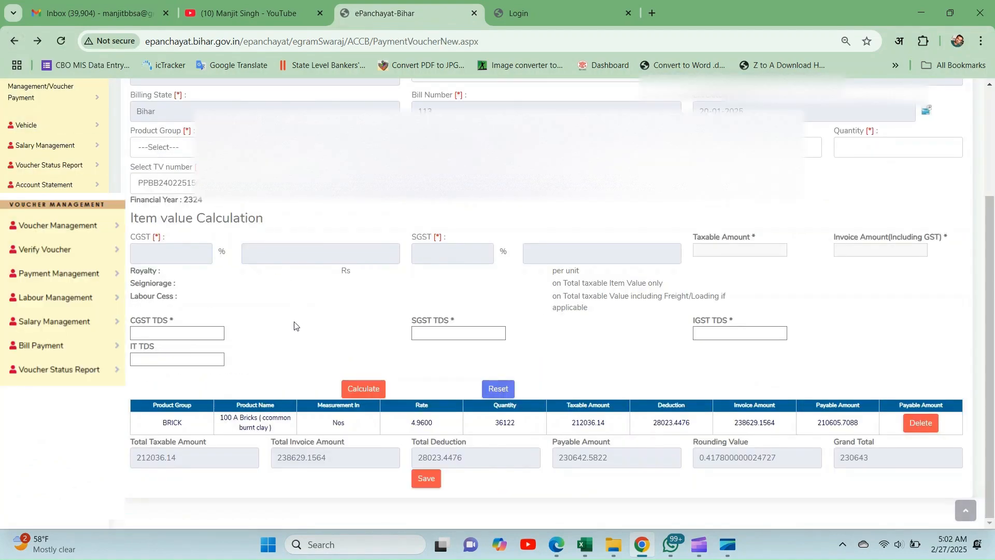
scroll(294, 325, up, 3)
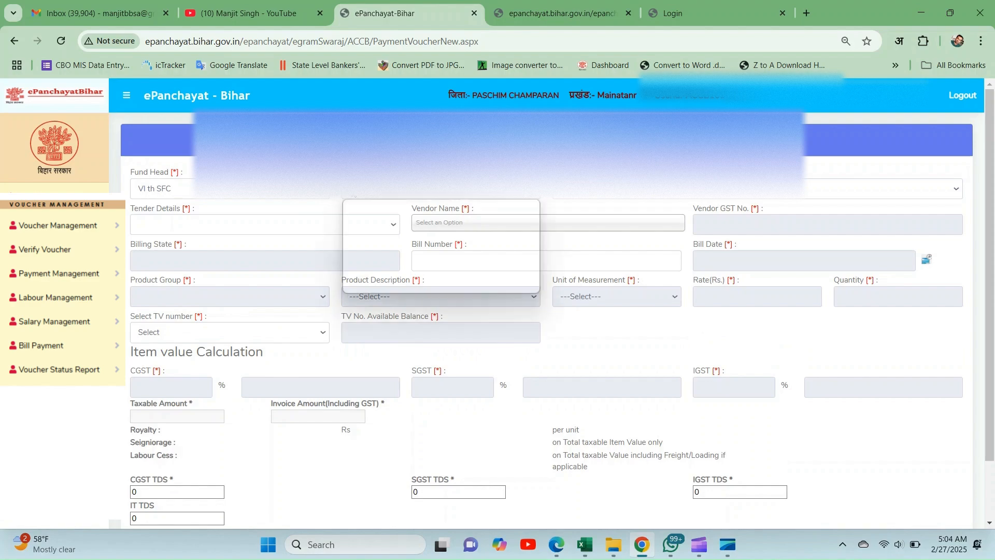
click(379, 256)
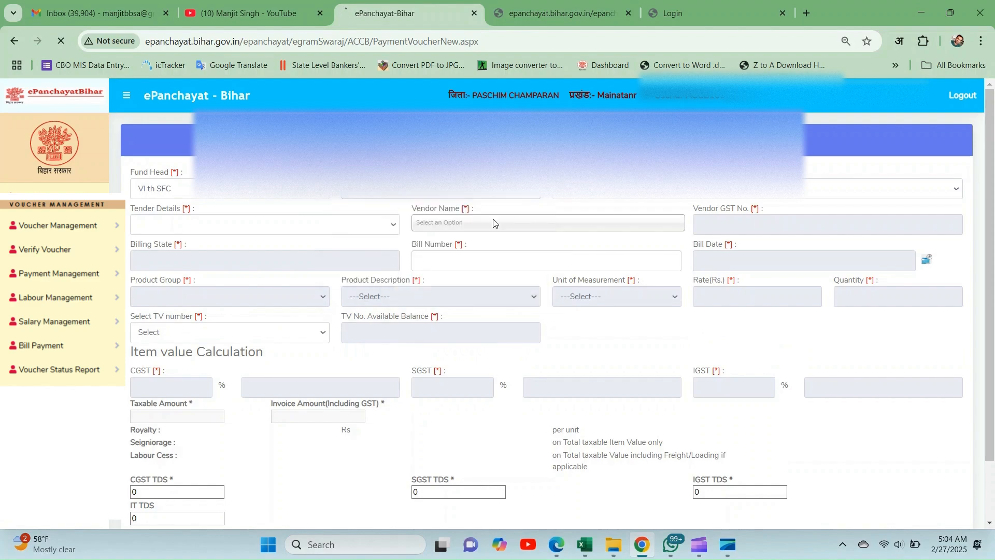
click(565, 190)
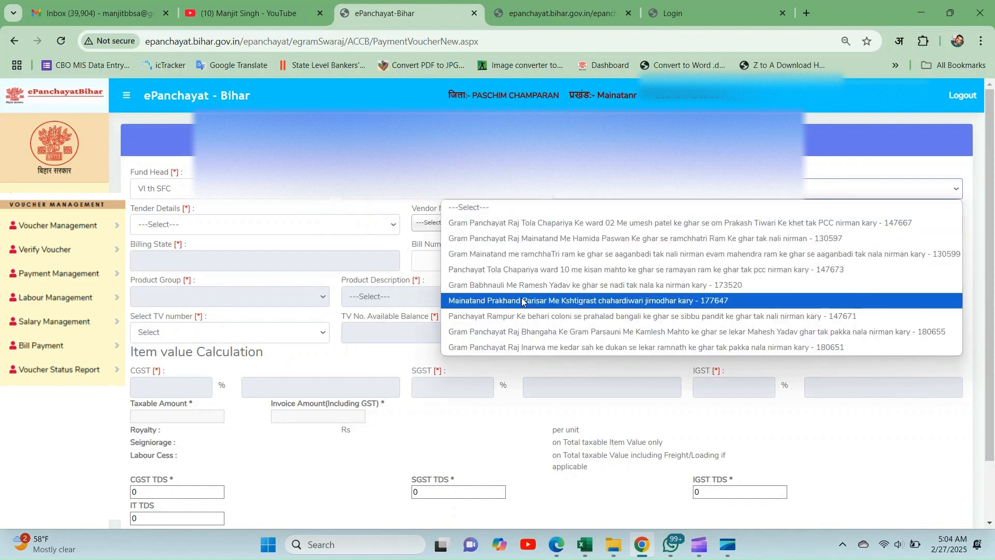
click(517, 349)
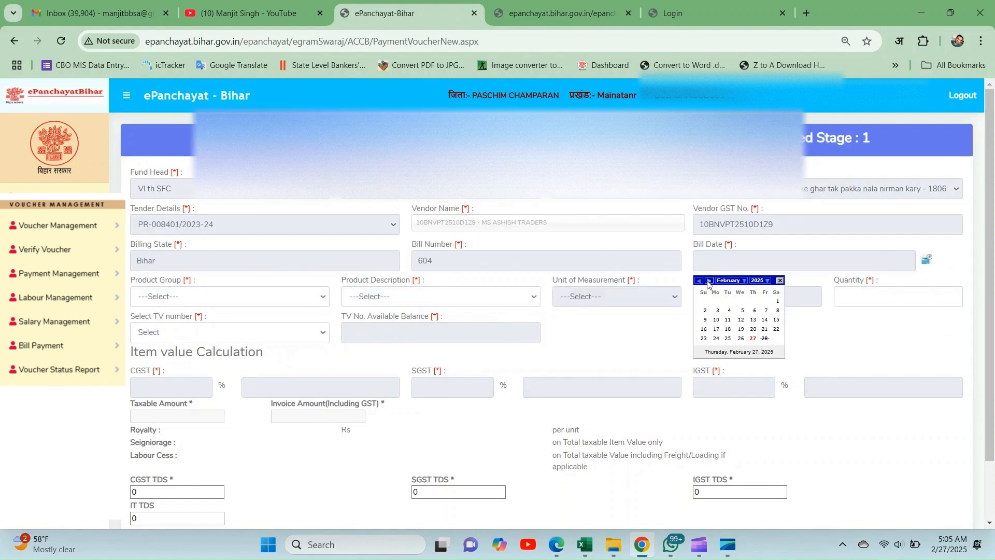
double_click(698, 281)
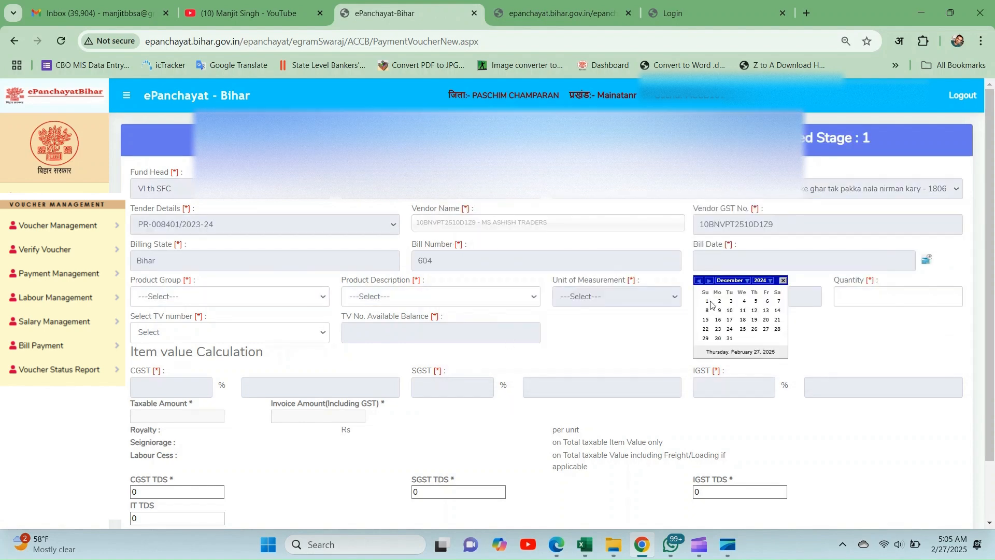
double_click(709, 281)
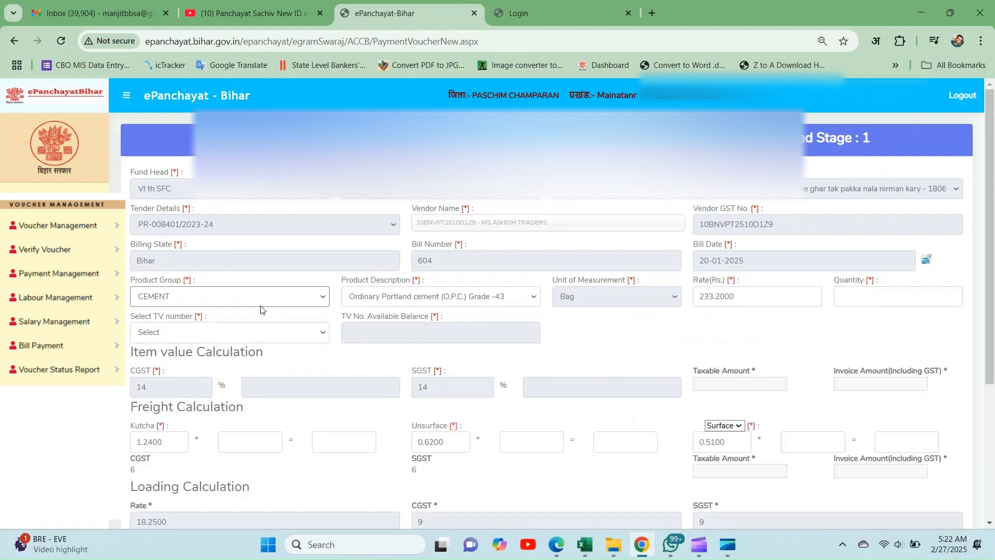
Change the product group to SAND and view its available product descriptions
click(261, 303)
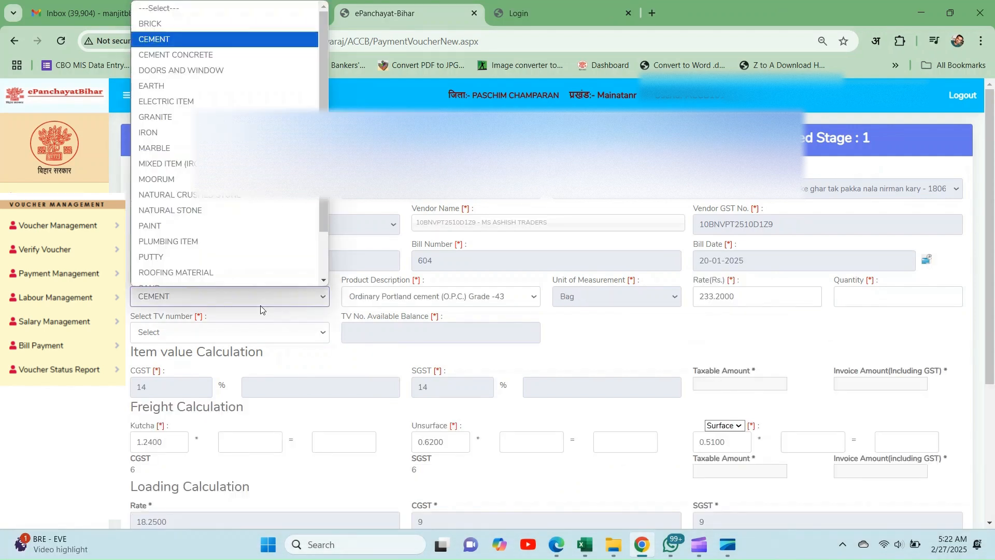
key(s)
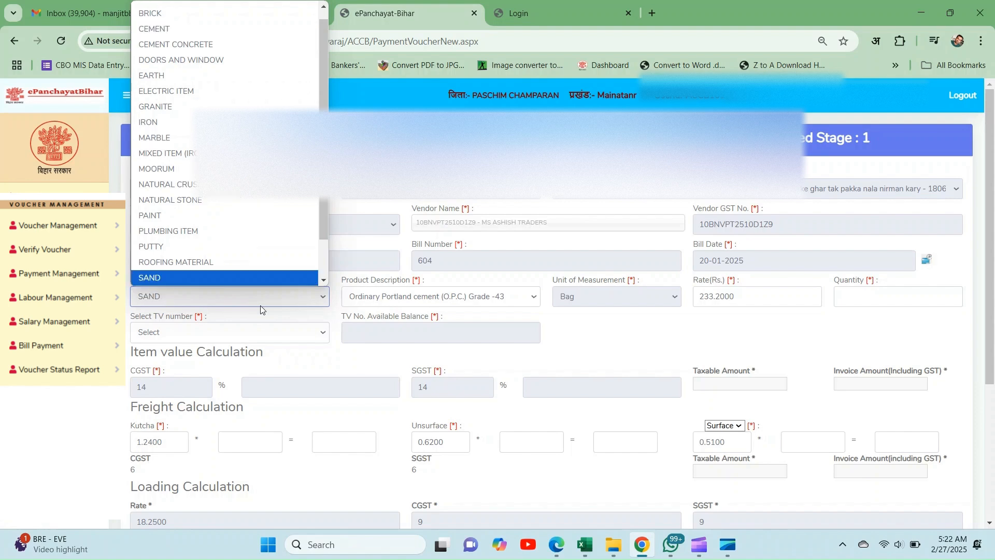
key(Return)
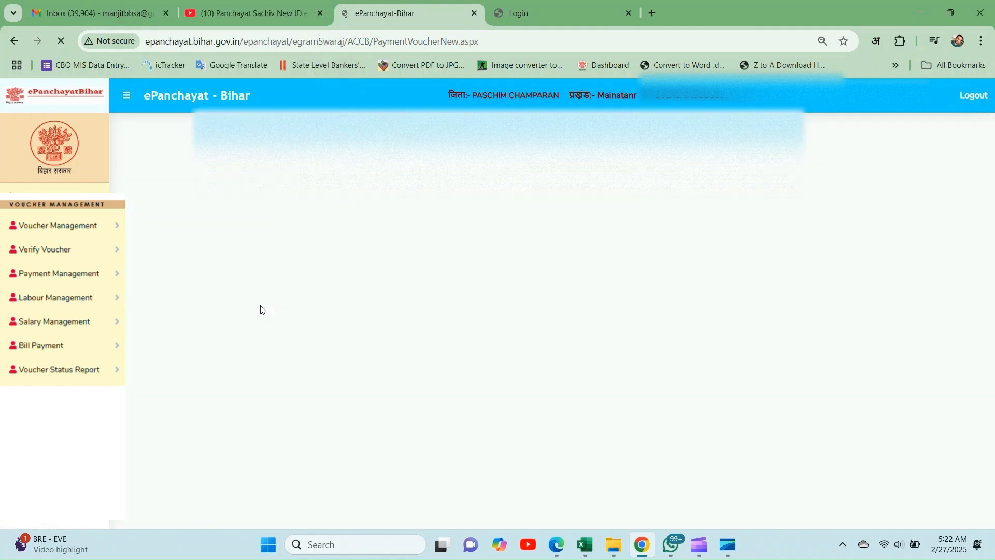
click(351, 302)
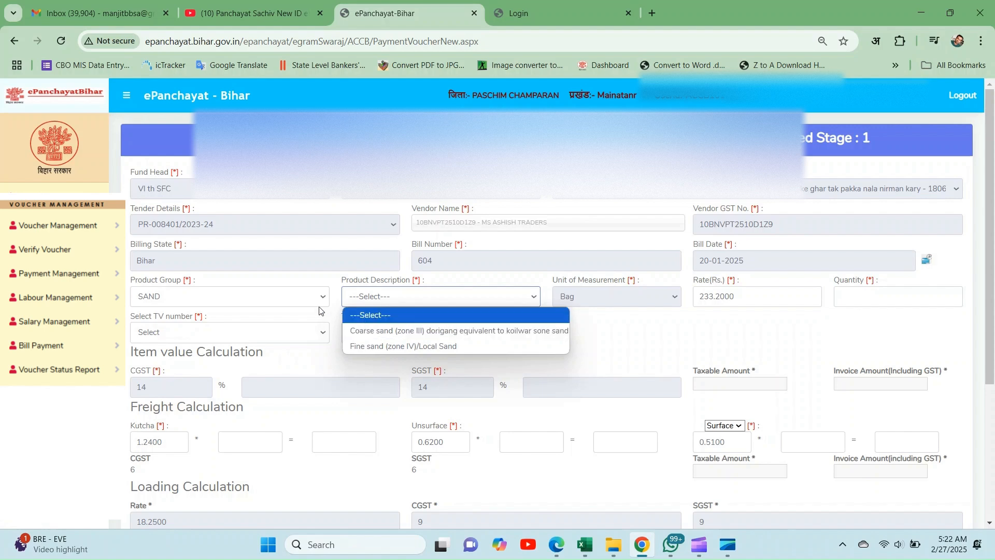
Change the product group to EARTH and choose Mud (dry) as the product description
click(306, 299)
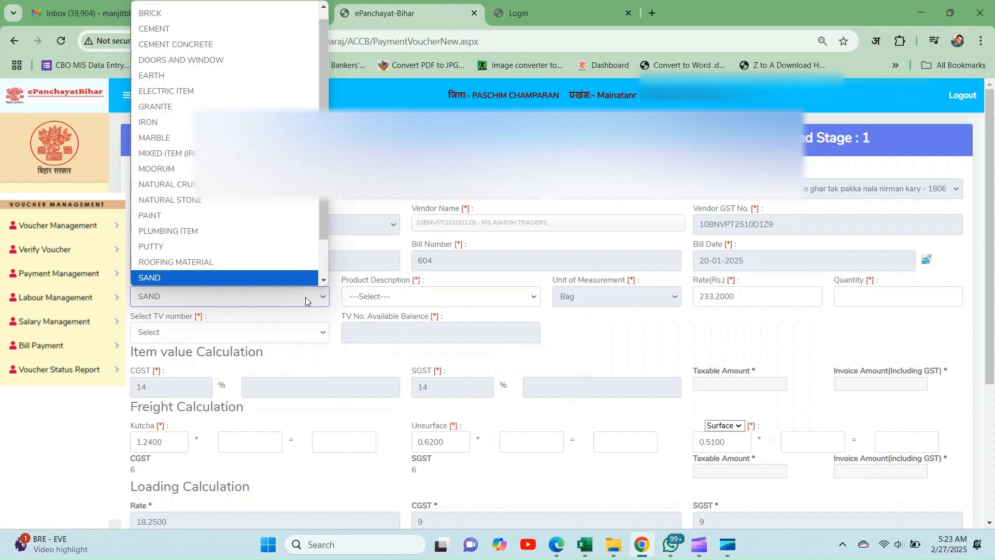
key(e)
key(Return)
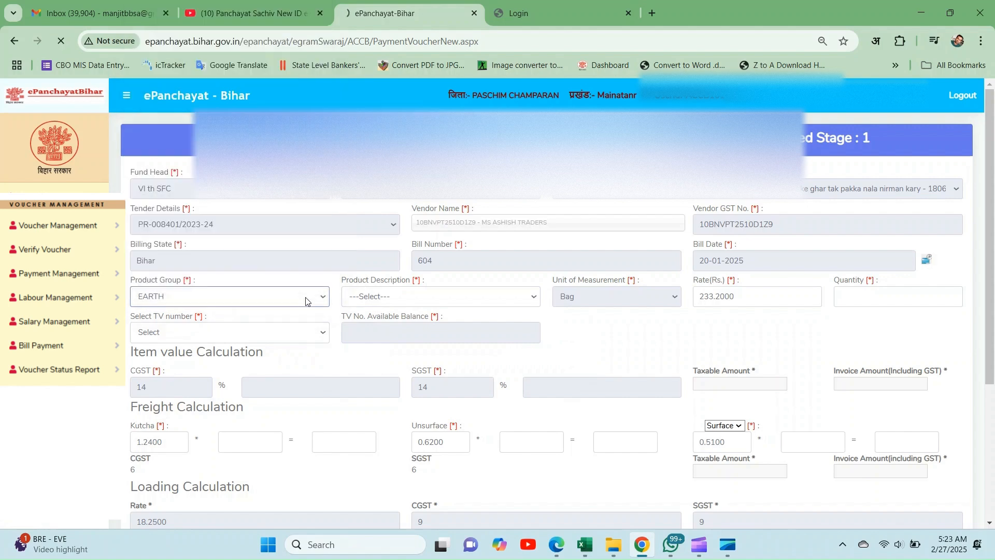
click(357, 297)
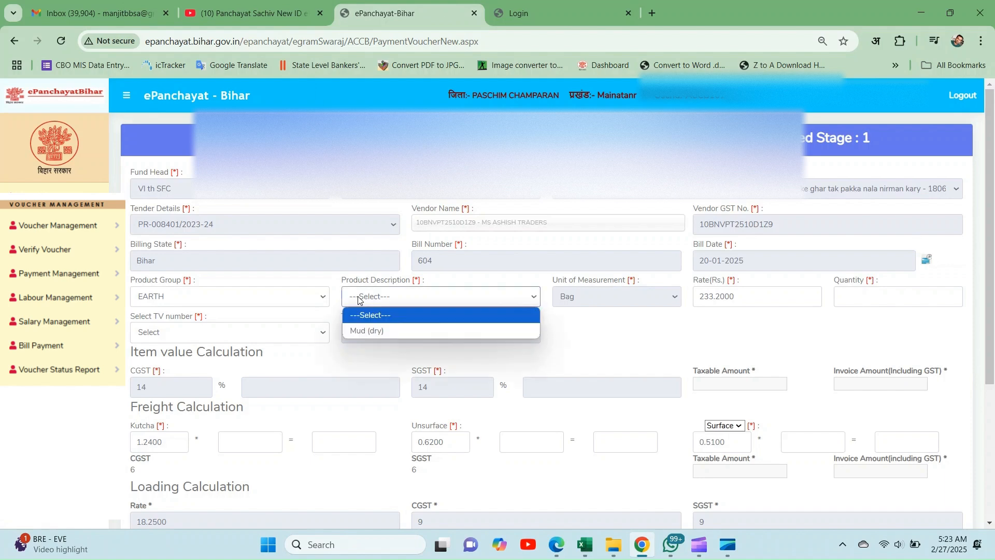
click(359, 330)
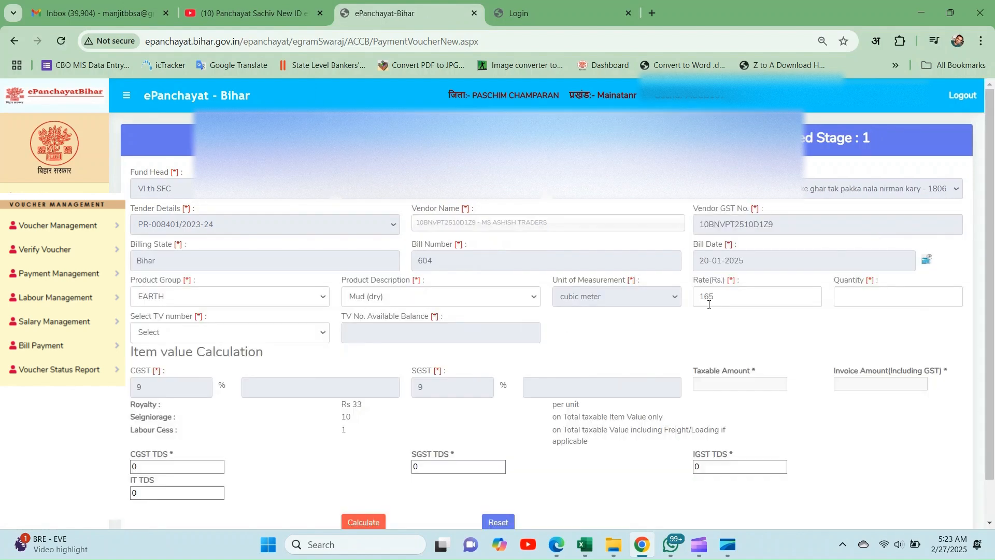
Check the TV number options and the royalty, seigniorage and labour cess rates for Mud (dry)
click(259, 336)
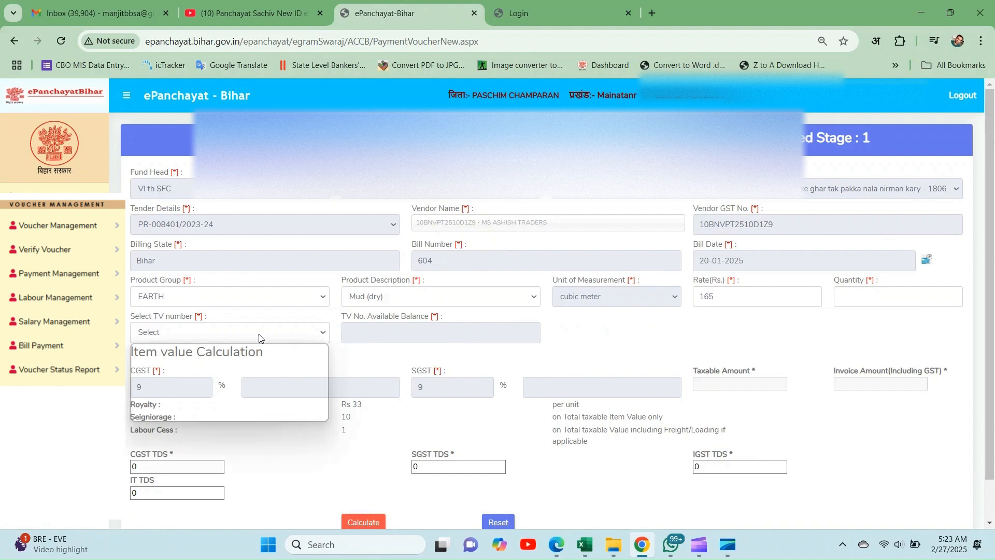
click(259, 334)
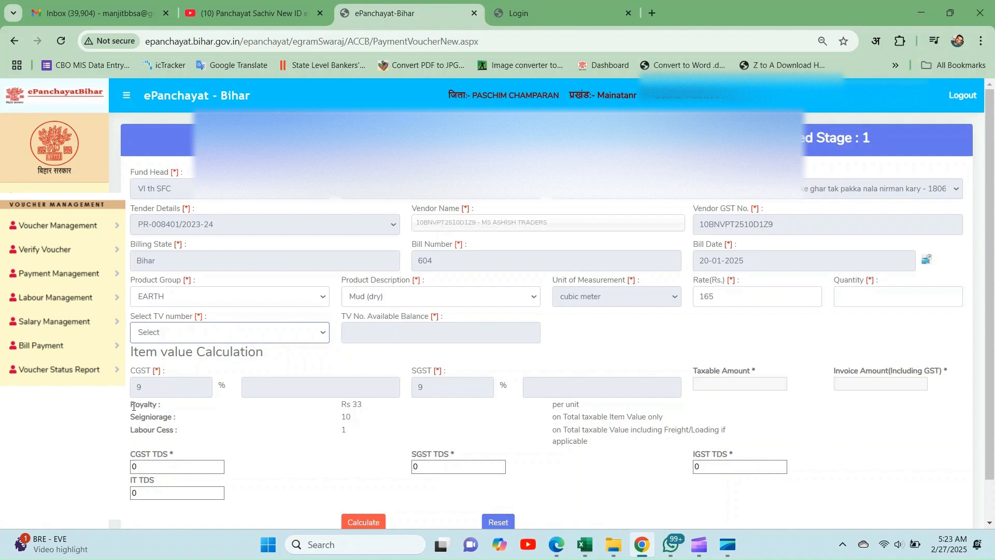
drag(133, 406, 290, 434)
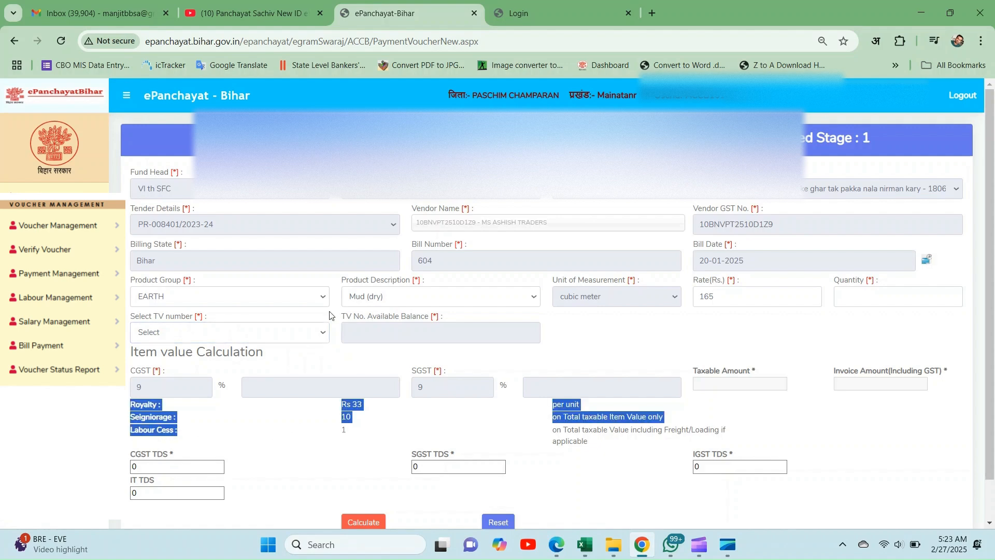
Change the product group to IRON and choose TMTC 500 20 MM as the product description
click(277, 296)
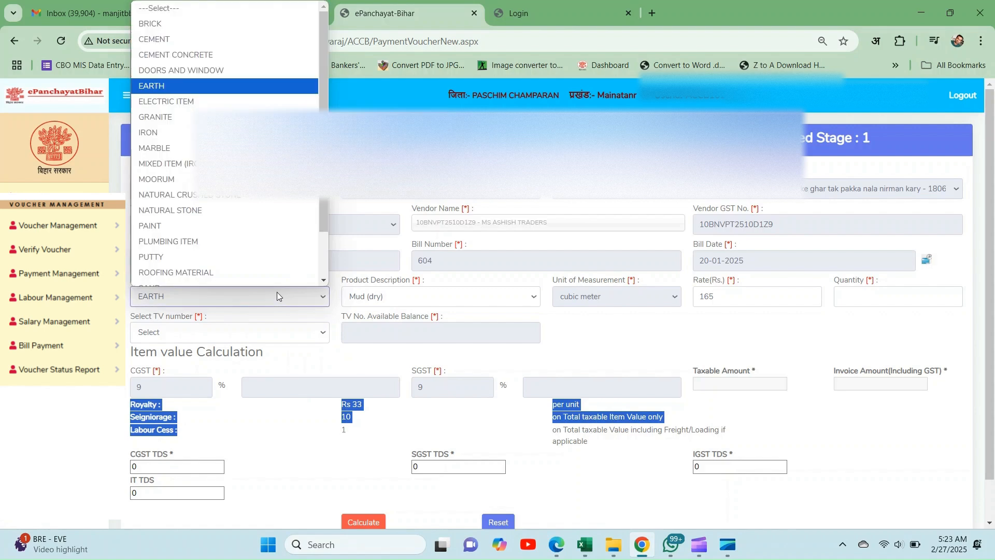
key(p)
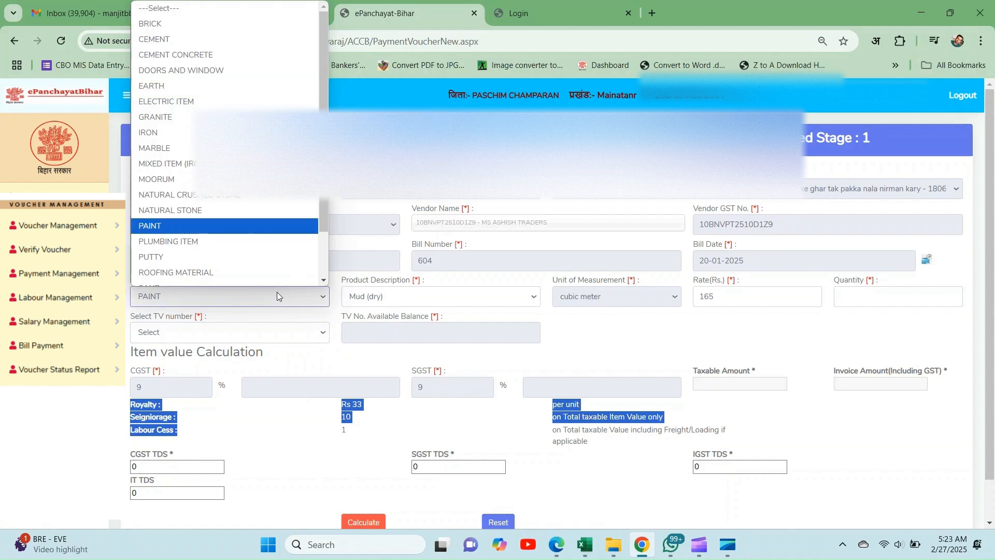
key(i)
key(Return)
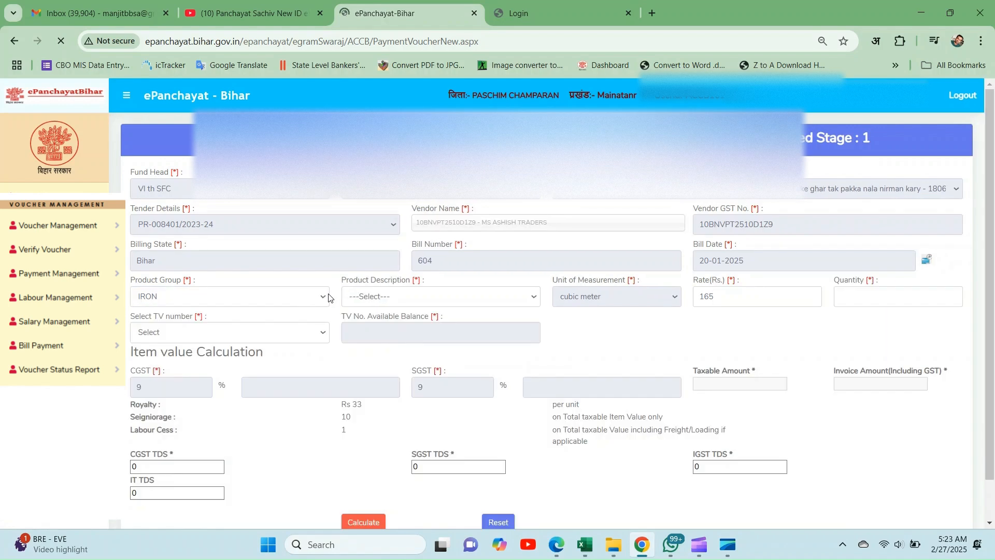
click(349, 297)
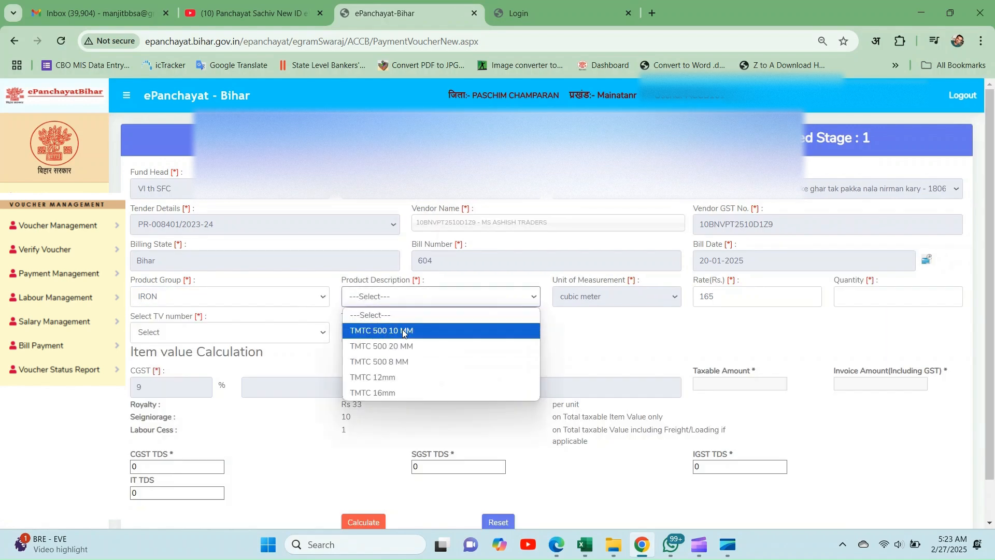
click(395, 346)
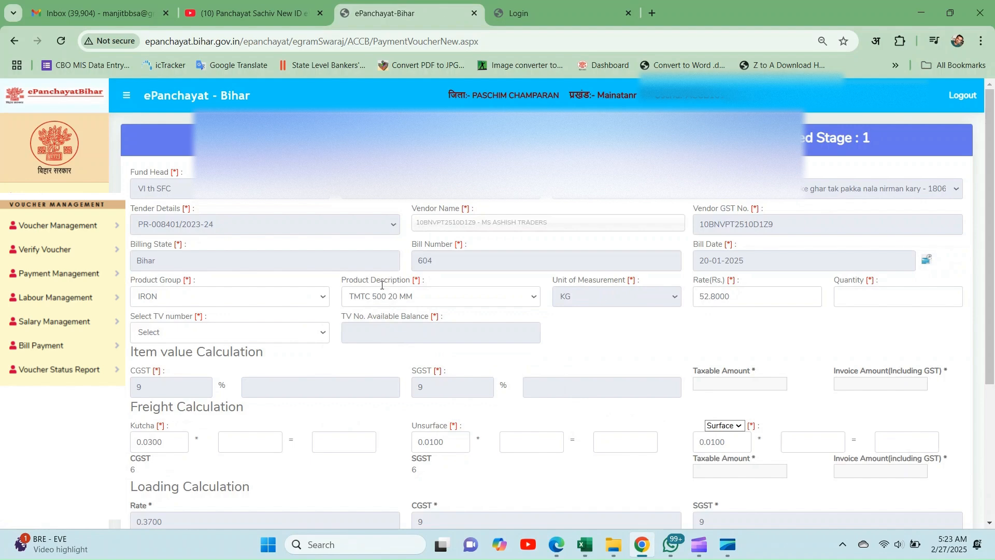
Change the product group to MIXED ITEM (IRON) and choose the structural steel (tees, angles, channels) product description
click(379, 293)
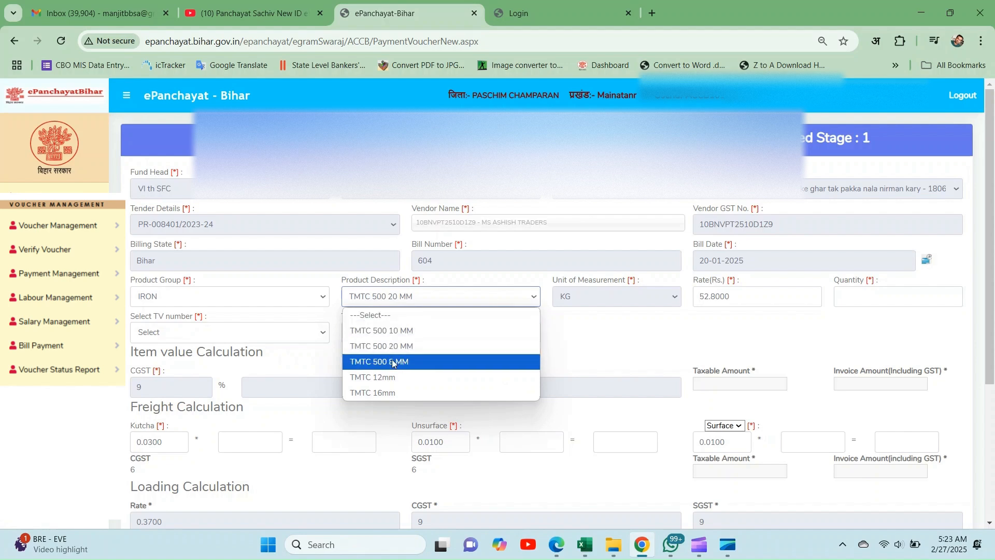
click(282, 296)
click(282, 296)
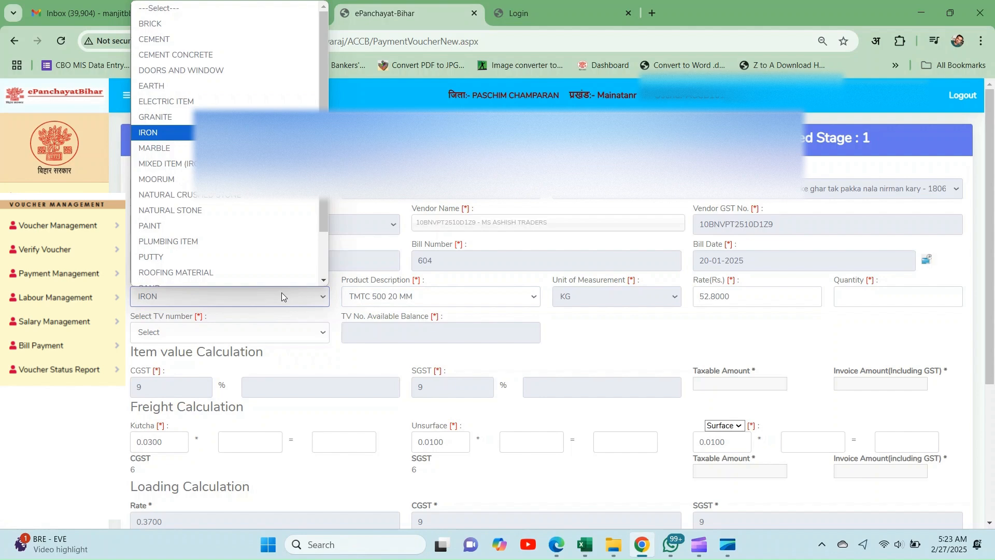
key(c)
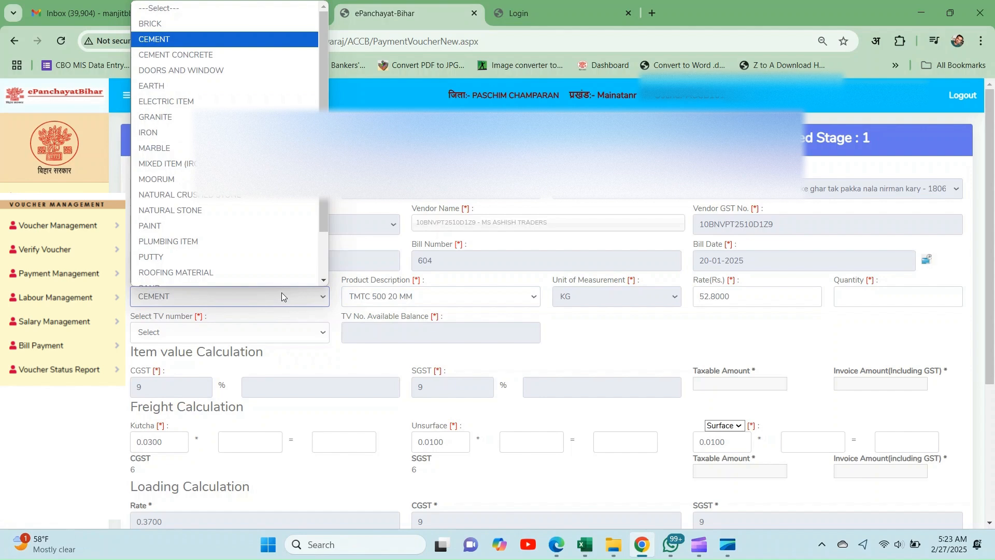
scroll(207, 202, down, 1)
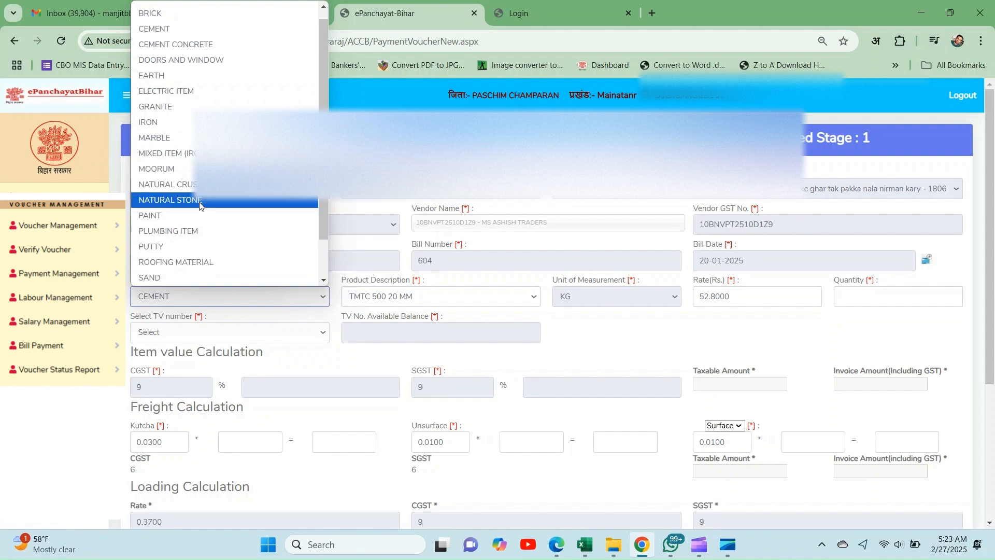
click(180, 154)
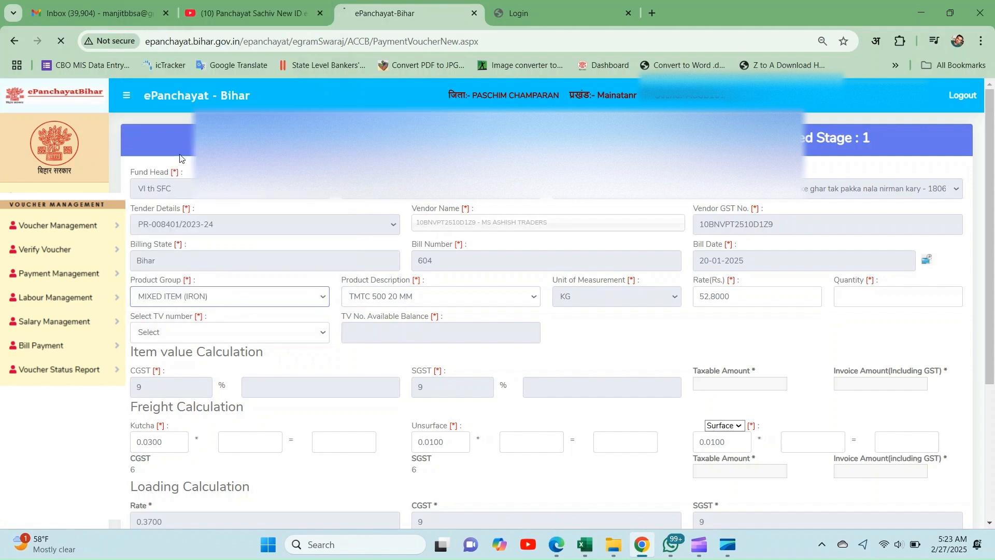
click(396, 298)
click(393, 331)
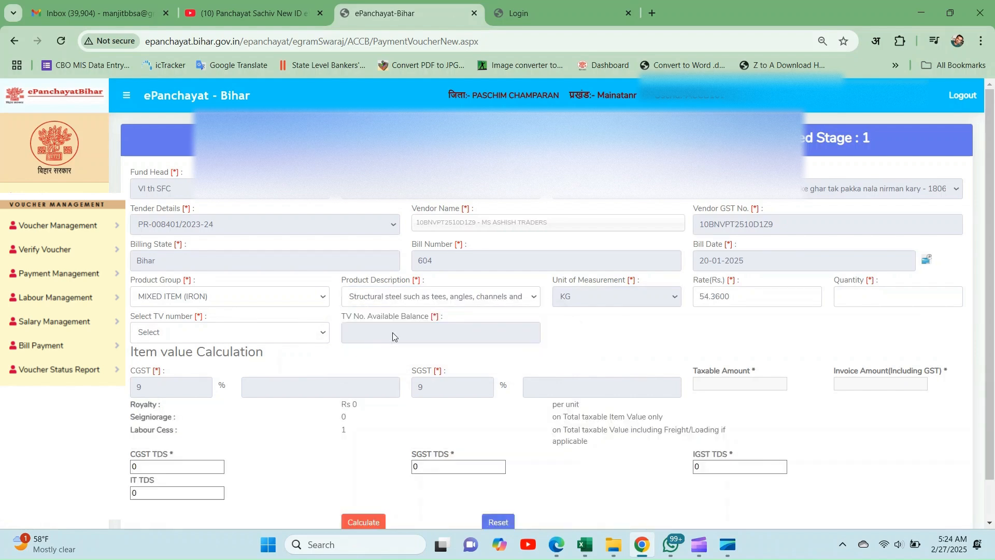
Change the product group to CEMENT and choose Ordinary Portland cement (O.P.C.) Grade -43 as the product description
click(293, 305)
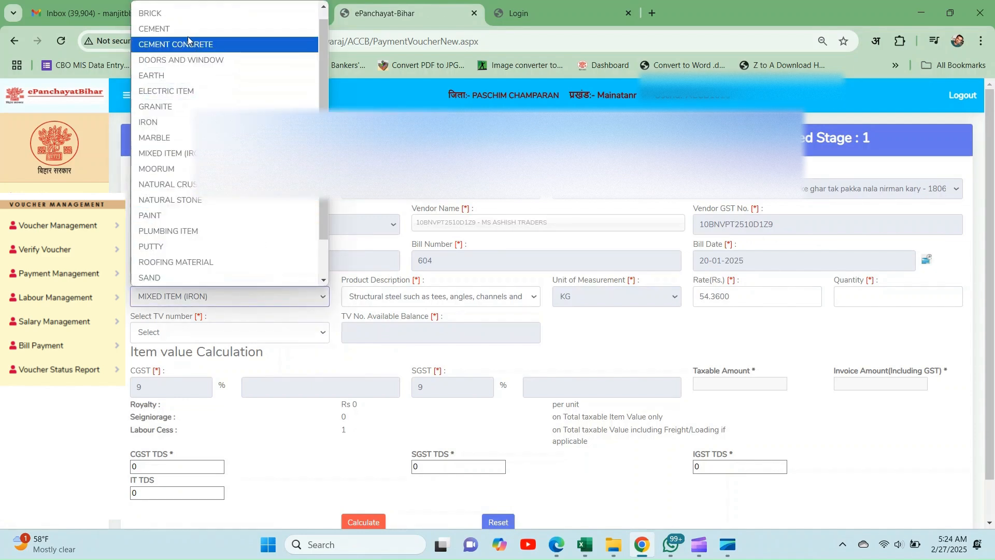
click(184, 34)
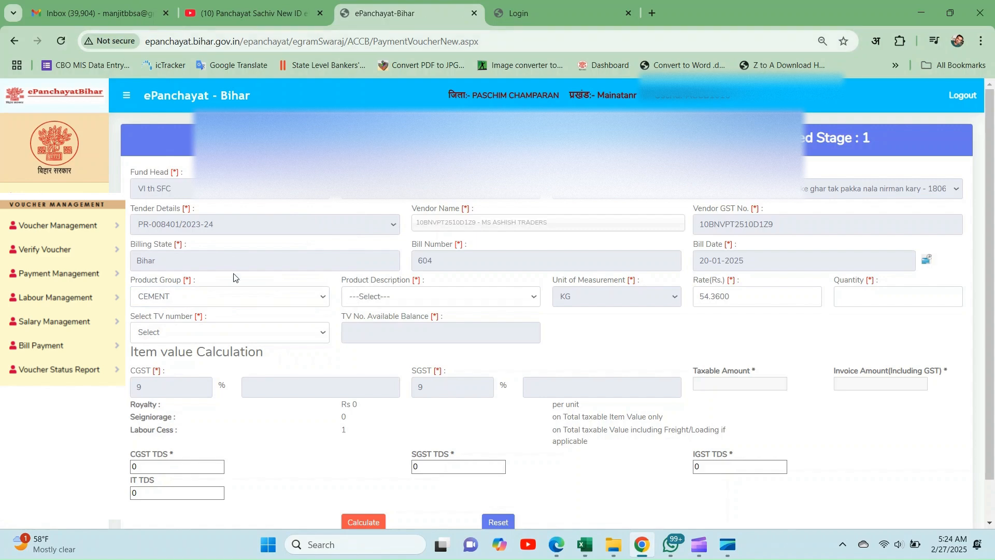
click(347, 294)
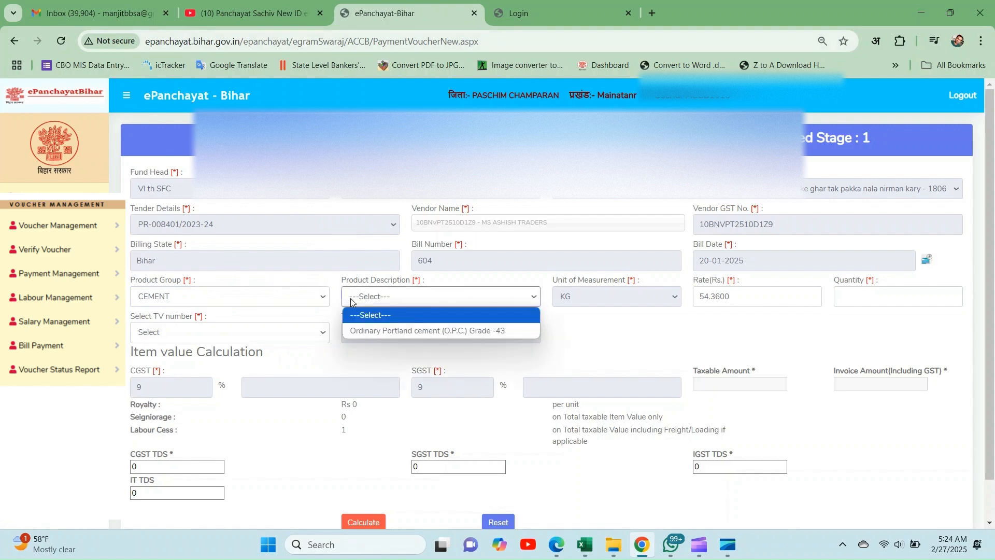
click(370, 332)
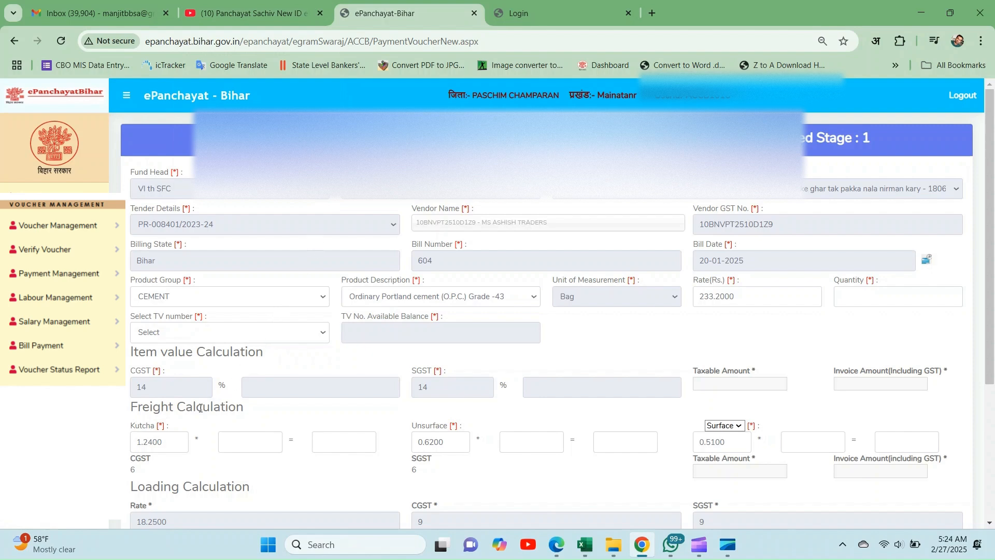
Look through the remaining product groups and change the product group to TILES
click(246, 298)
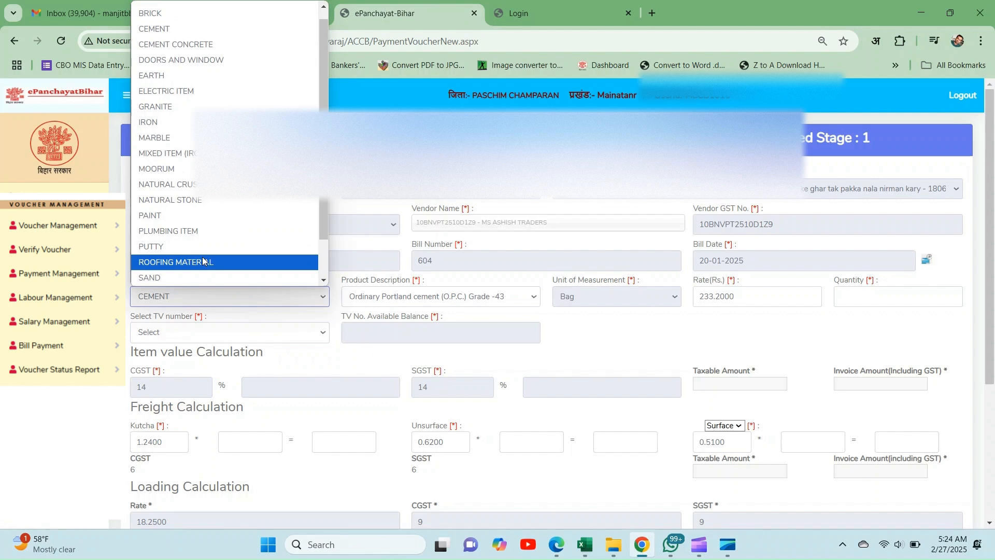
key(Down)
key(Down)
key(Down)
key(Down)
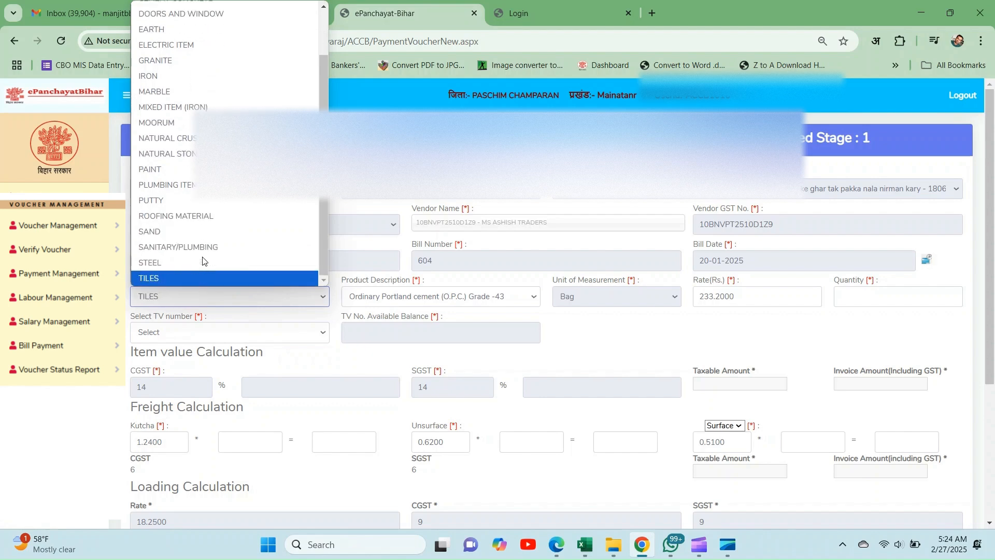
click(293, 310)
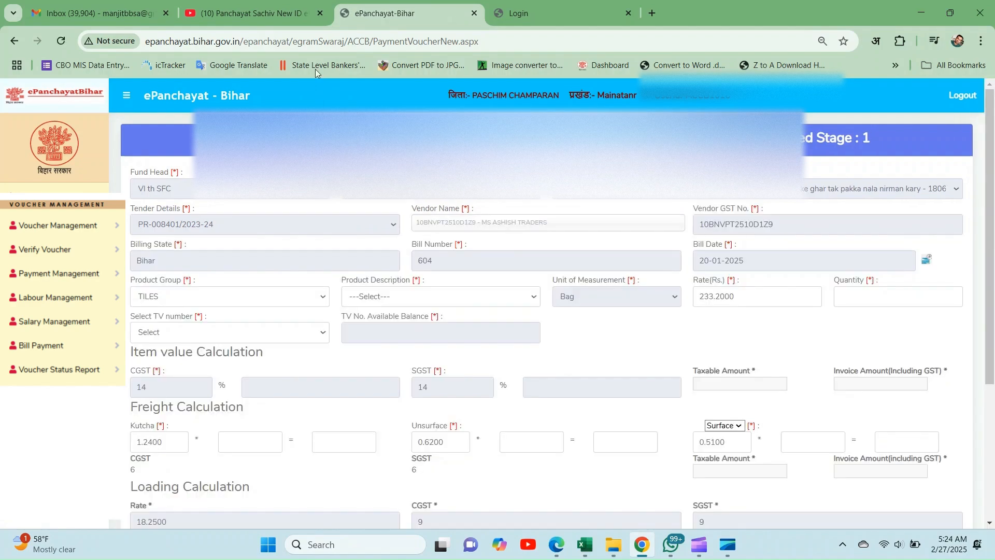
Switch to YouTube and browse the channel's uploaded videos for the ePanchayat and eGramSwaraj tutorials
click(280, 11)
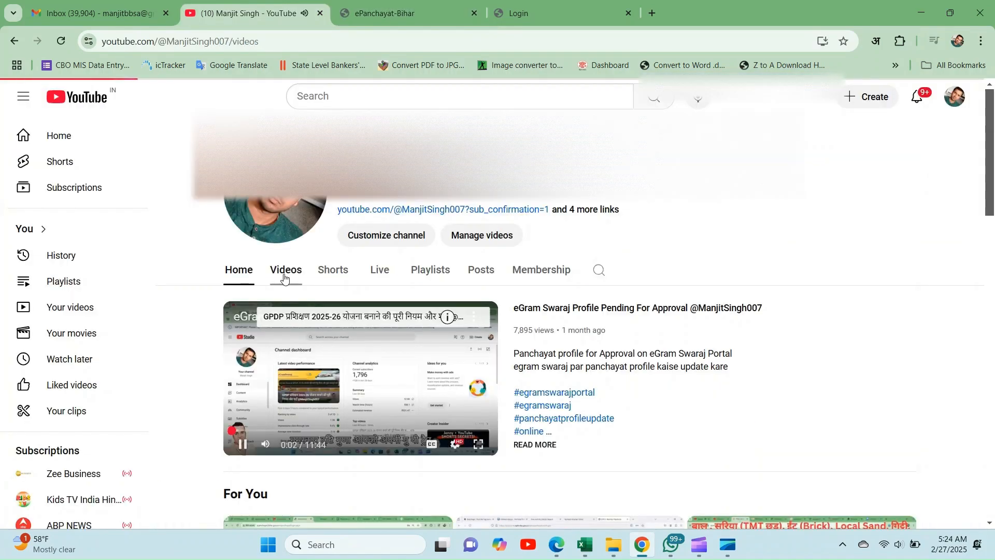
scroll(284, 279, down, 3)
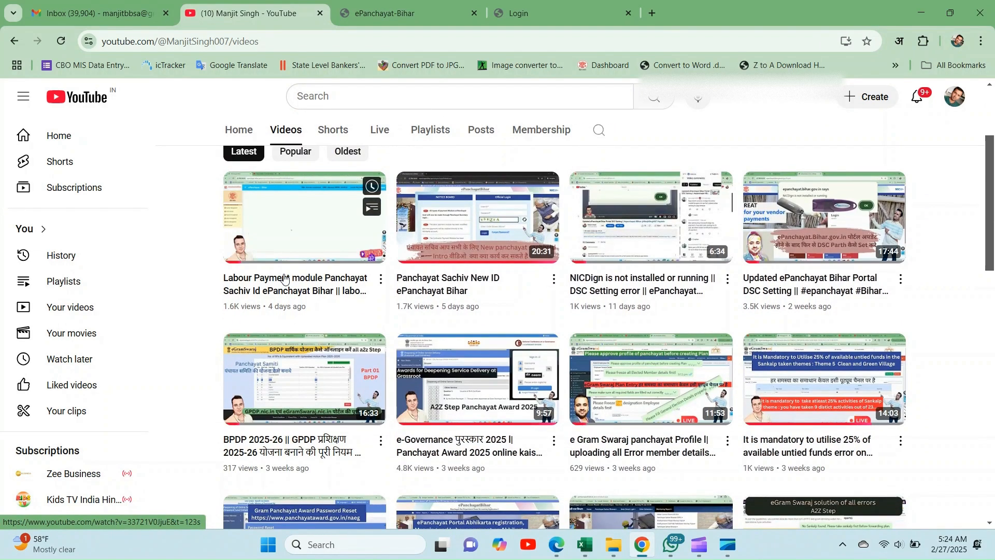
scroll(284, 279, down, 3)
scroll(284, 279, down, 1)
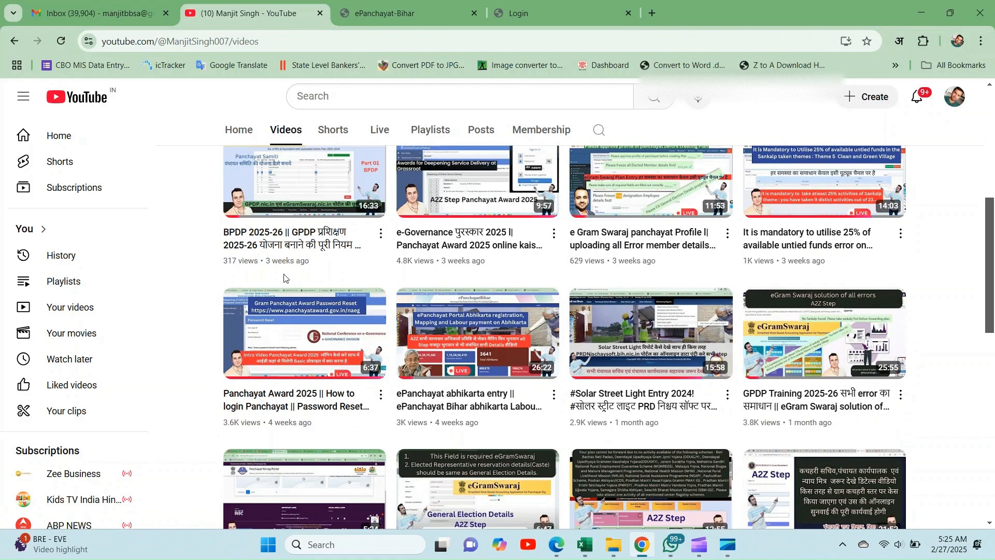
scroll(284, 279, down, 3)
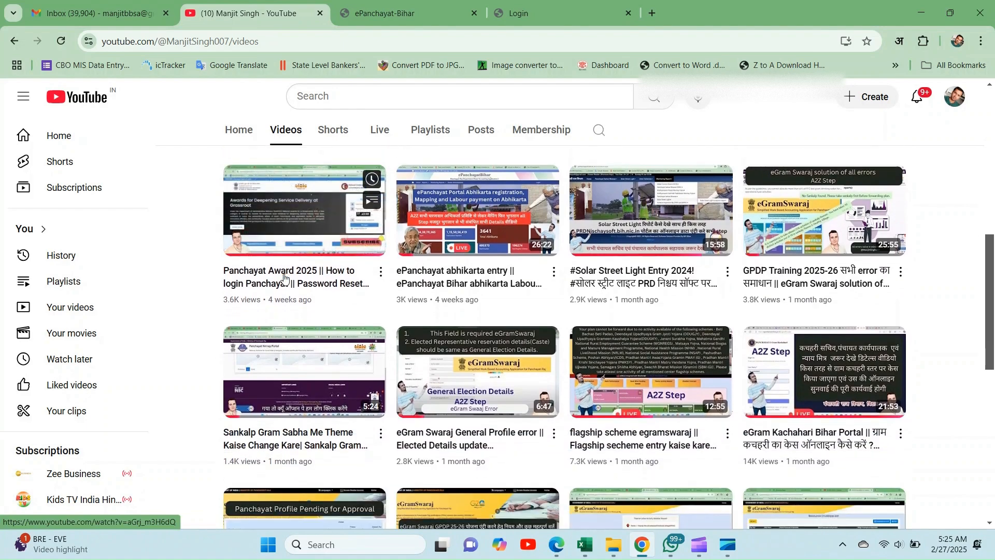
scroll(284, 278, down, 1)
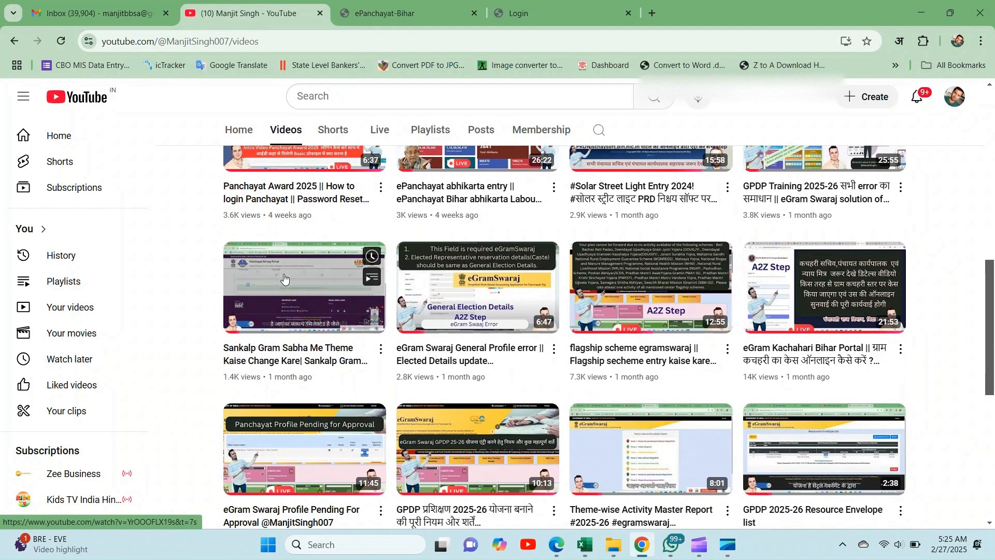
scroll(284, 278, down, 1)
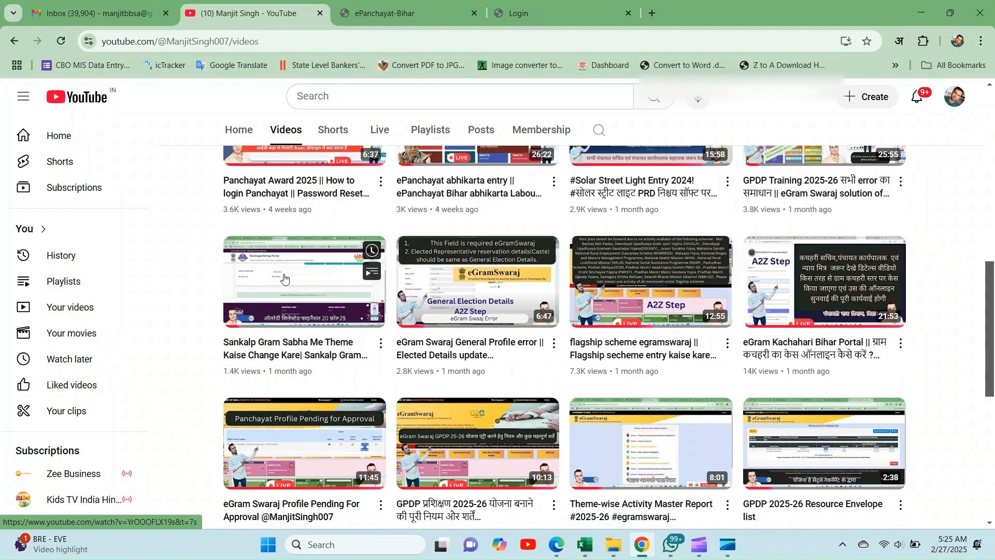
scroll(284, 279, down, 5)
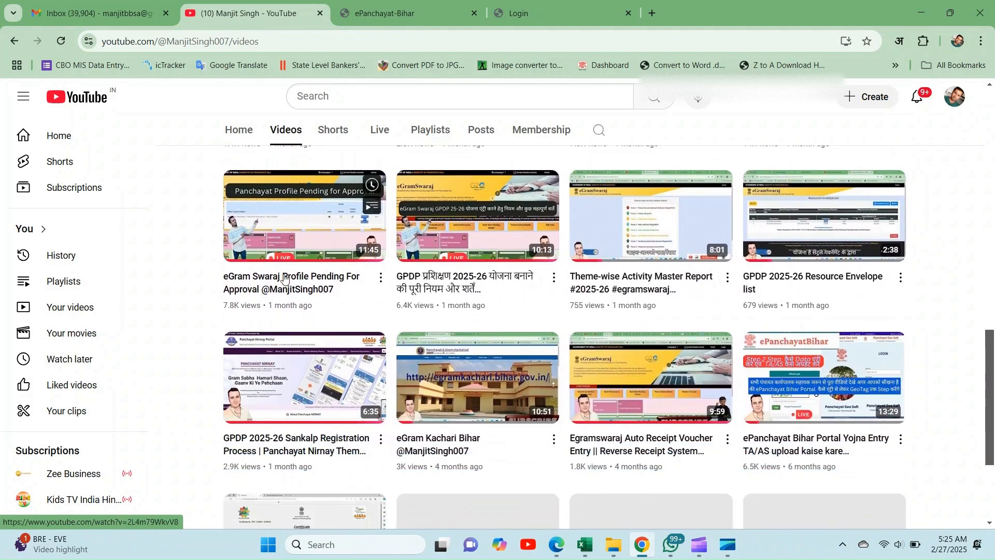
scroll(284, 278, down, 3)
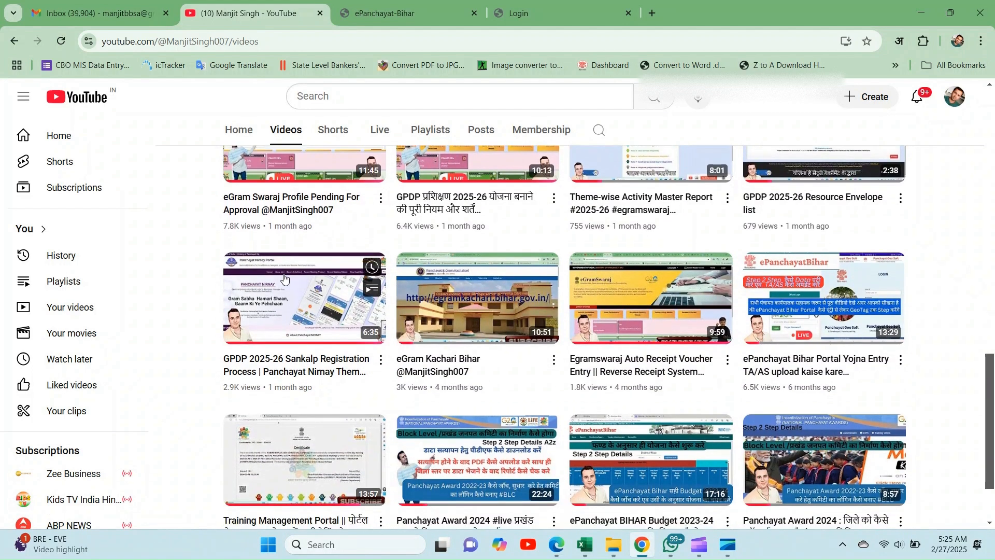